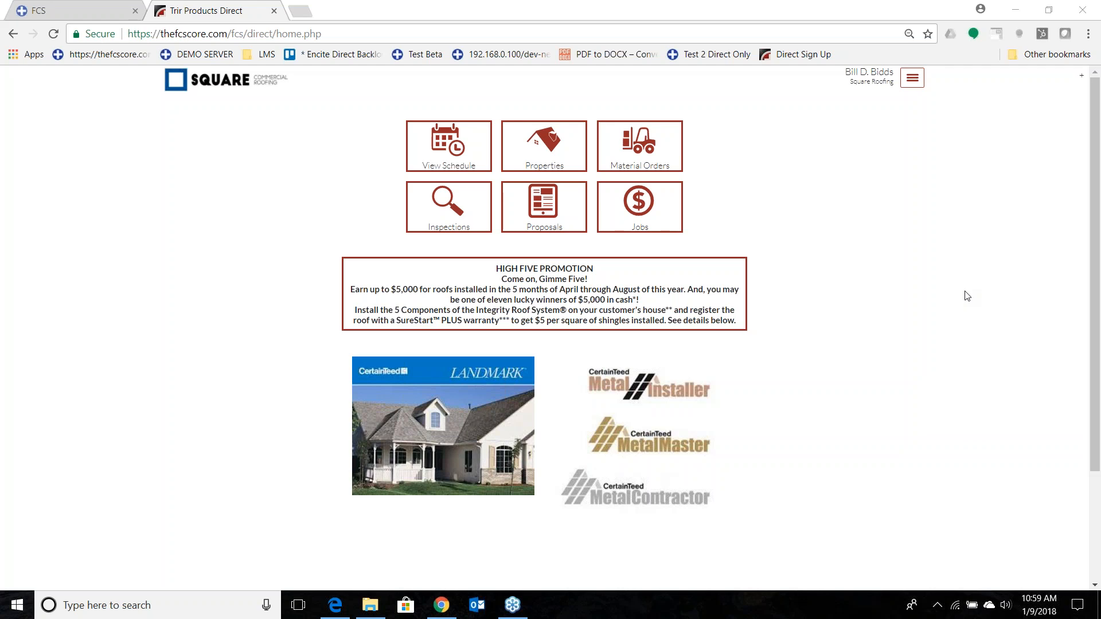
# View the Settings page with its general and library options and return to the home page.
pyautogui.click(639, 91)
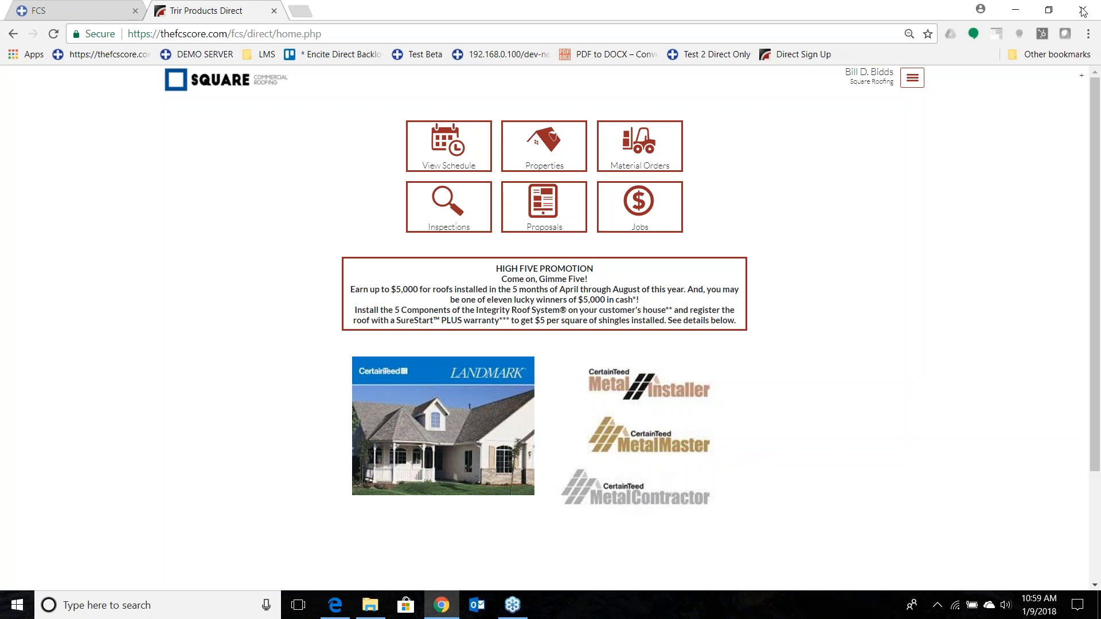
pyautogui.click(1042, 84)
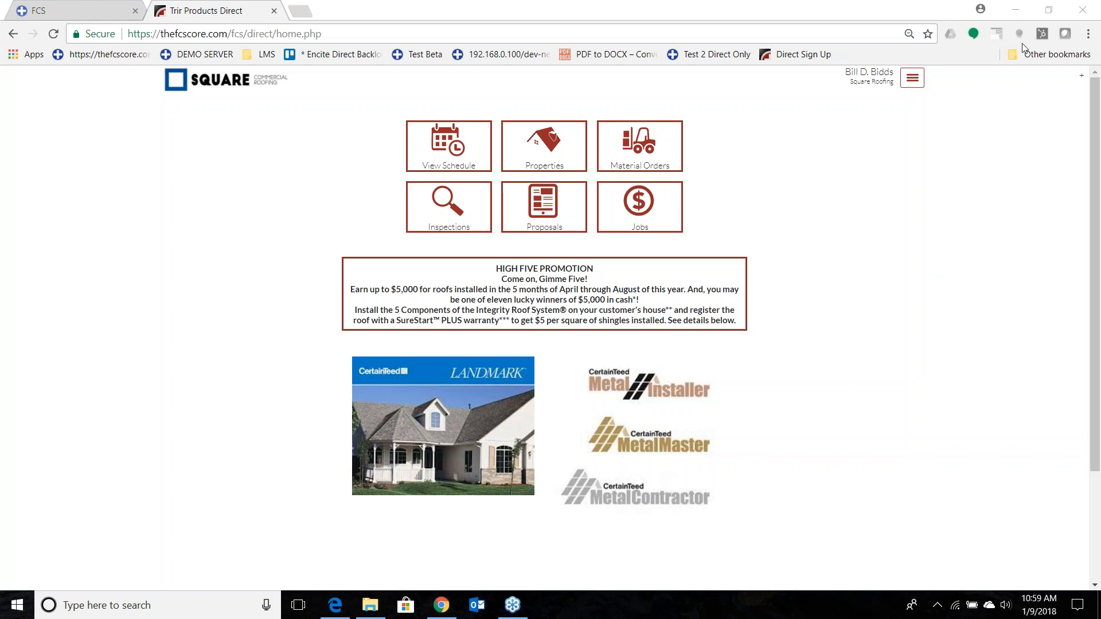
pyautogui.click(912, 78)
pyautogui.click(859, 174)
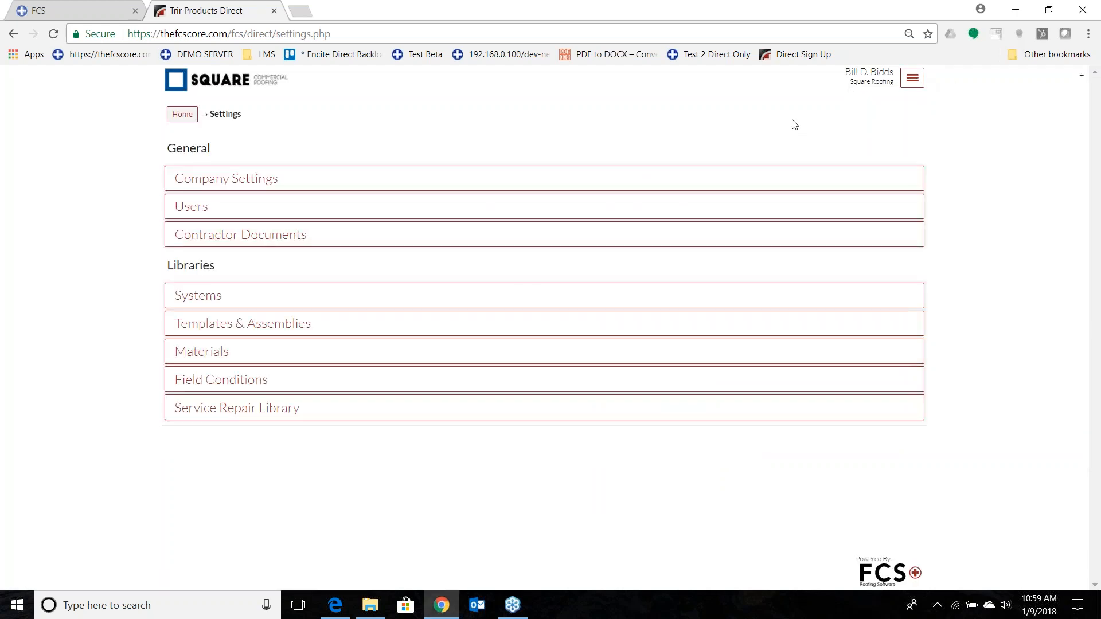
pyautogui.click(907, 108)
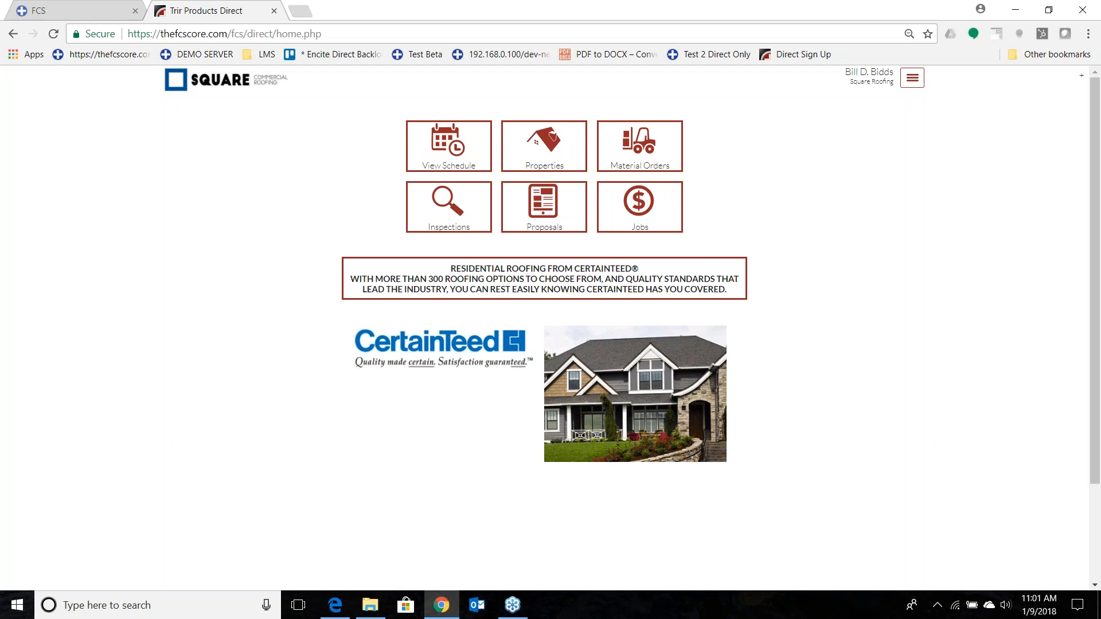
# Look through the Properties list and start adding a new property.
pyautogui.click(545, 148)
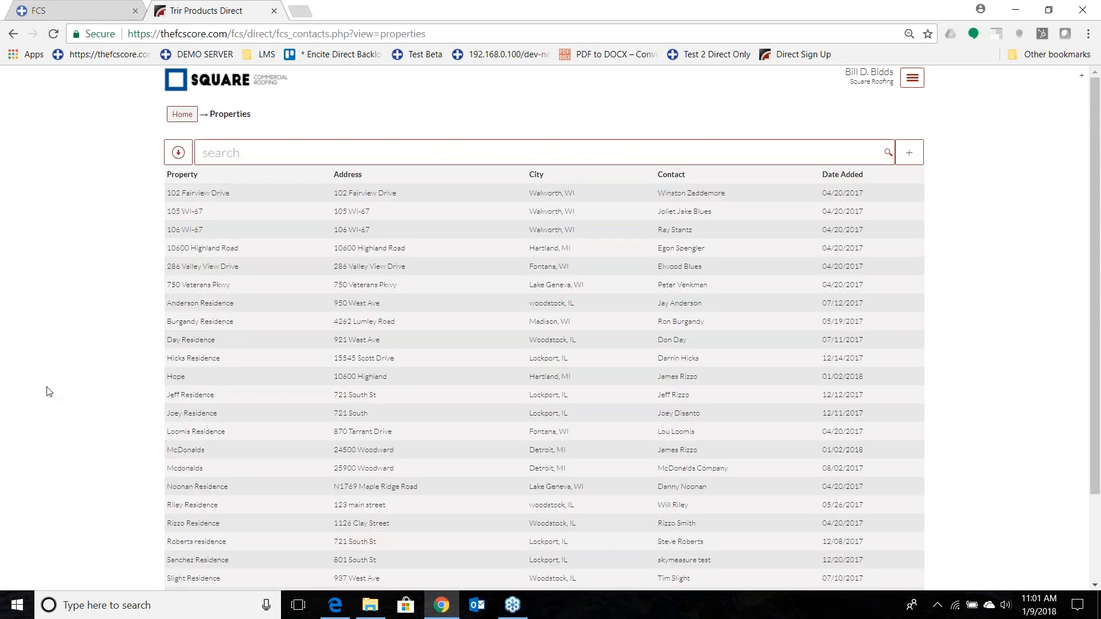
pyautogui.scroll(-2, 321, 376)
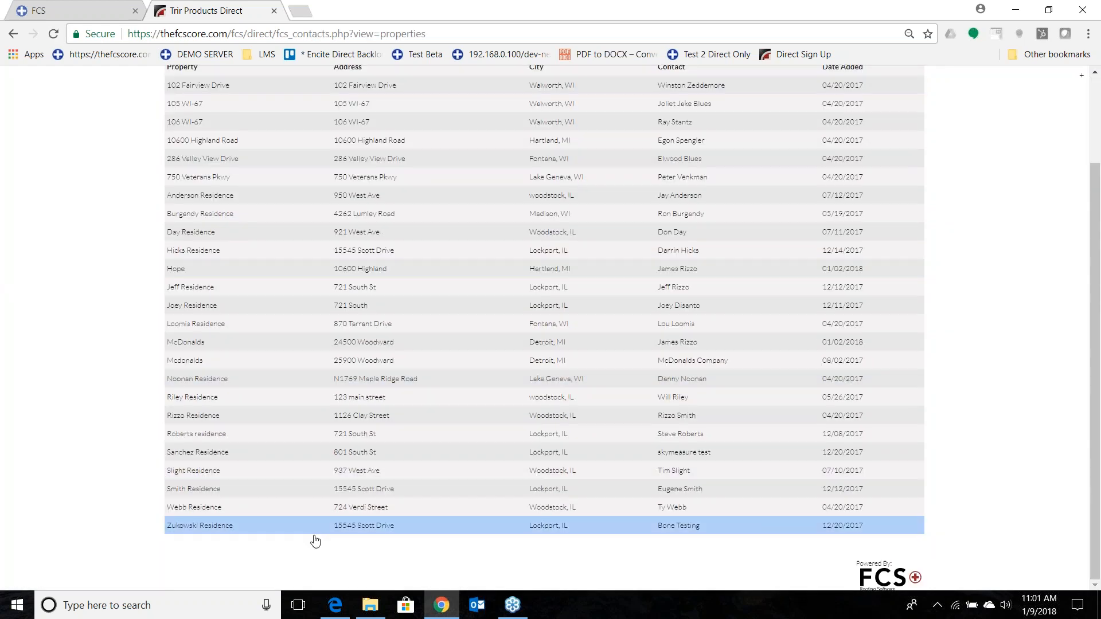
pyautogui.scroll(2, 313, 534)
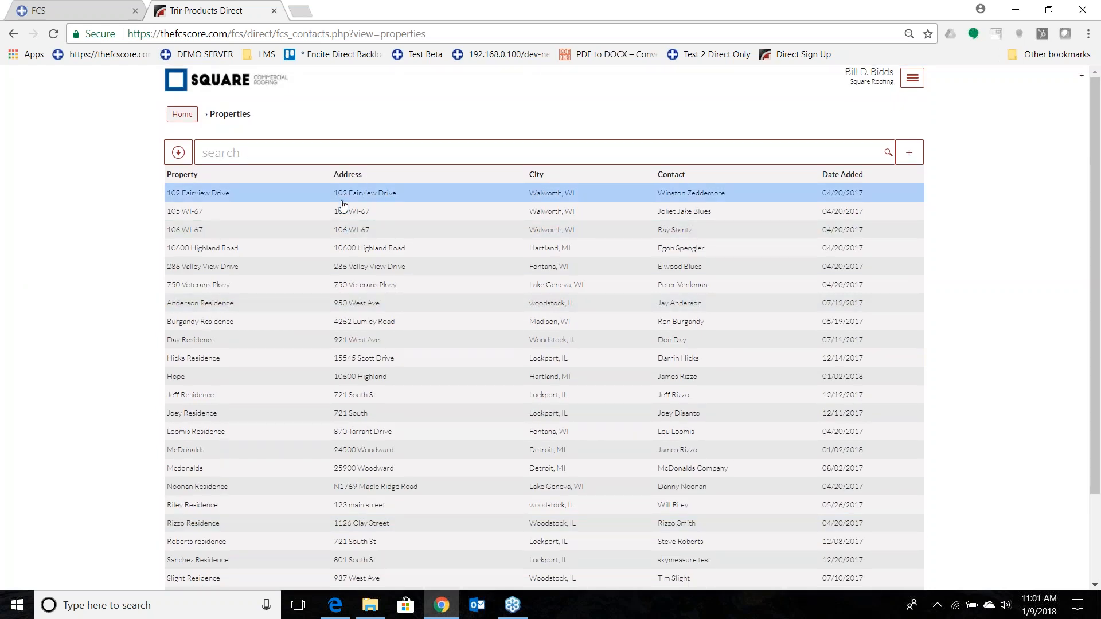
pyautogui.click(1035, 128)
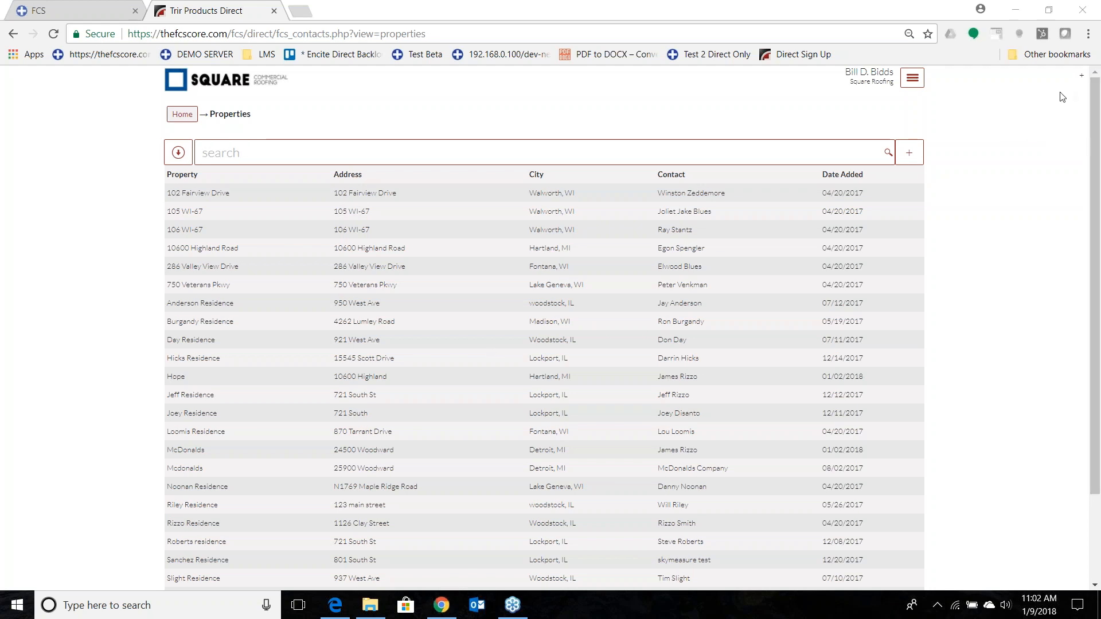
pyautogui.click(911, 157)
pyautogui.click(911, 157)
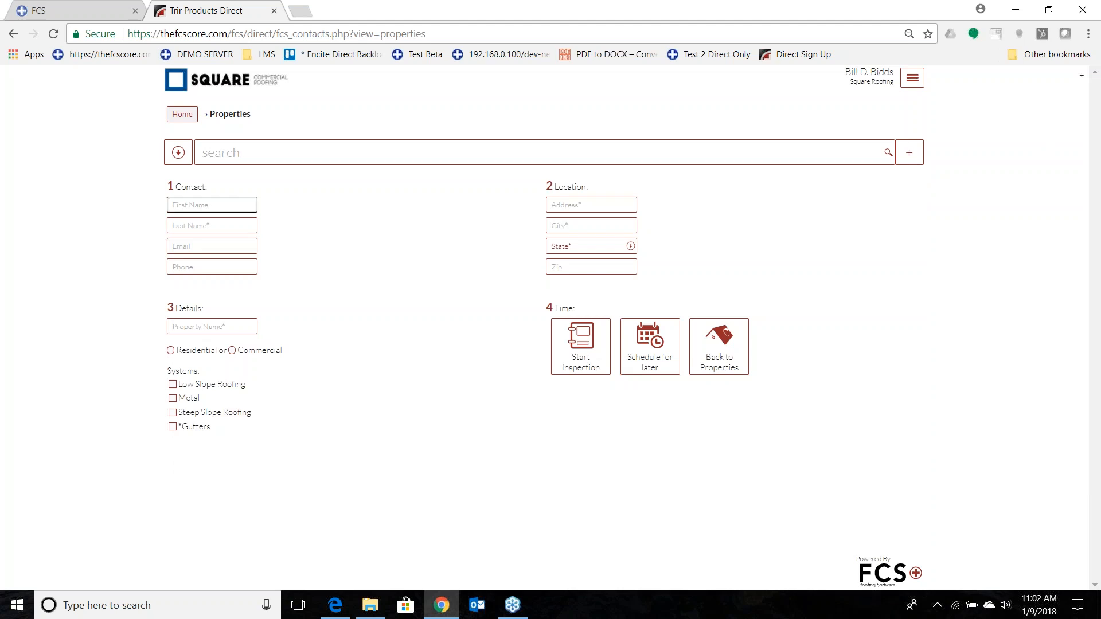
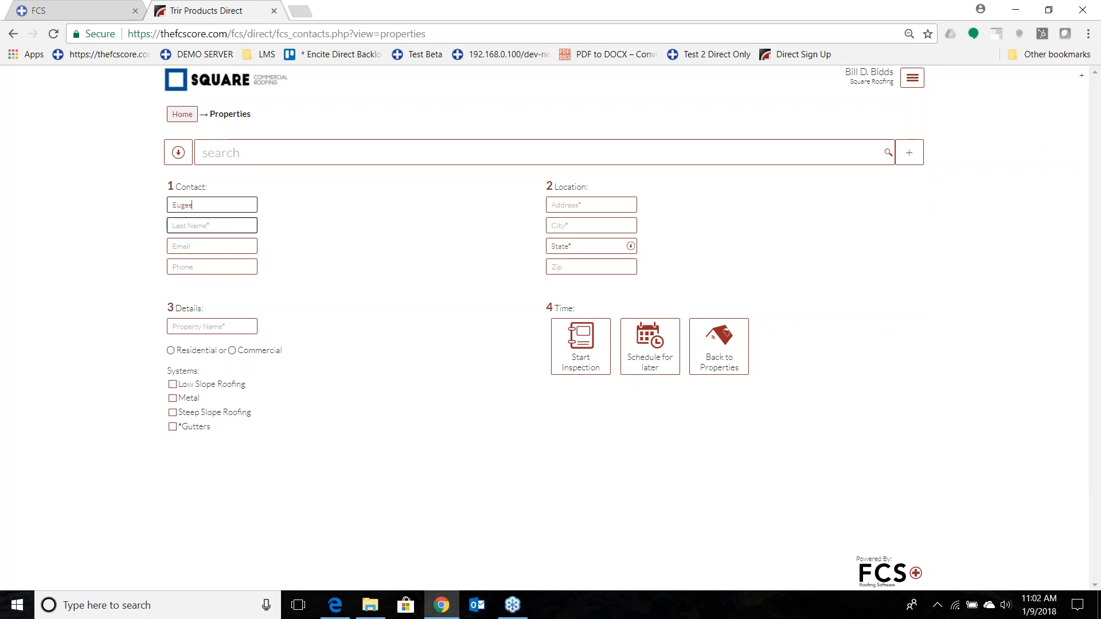
# Fill in the new property's contact with the customer's first name, last name, email and phone number.
pyautogui.press('Tab')
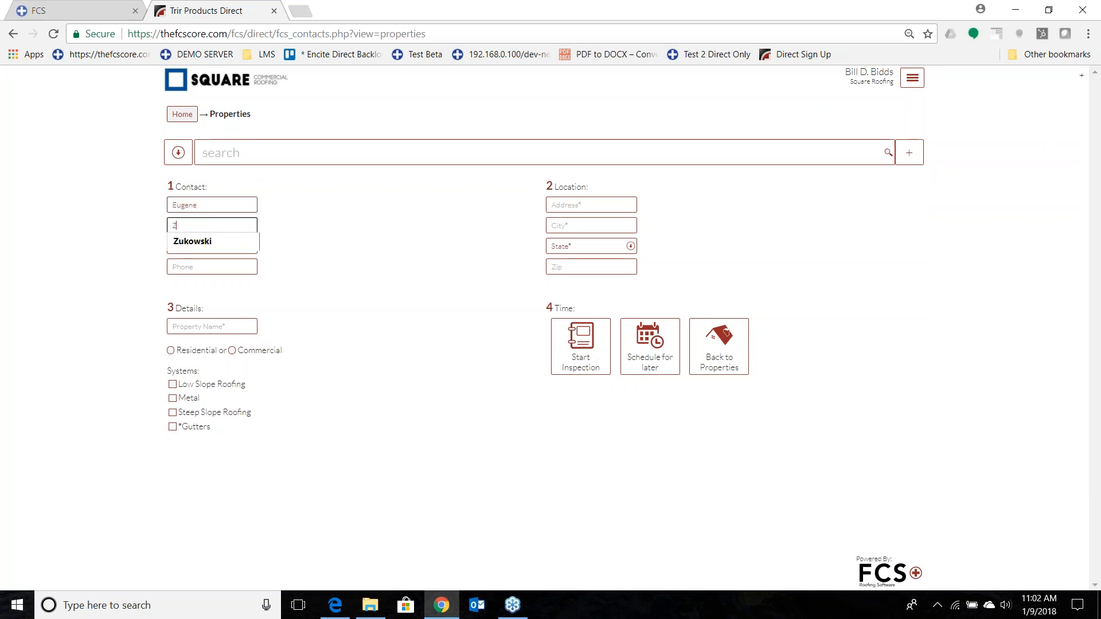
pyautogui.press('Tab')
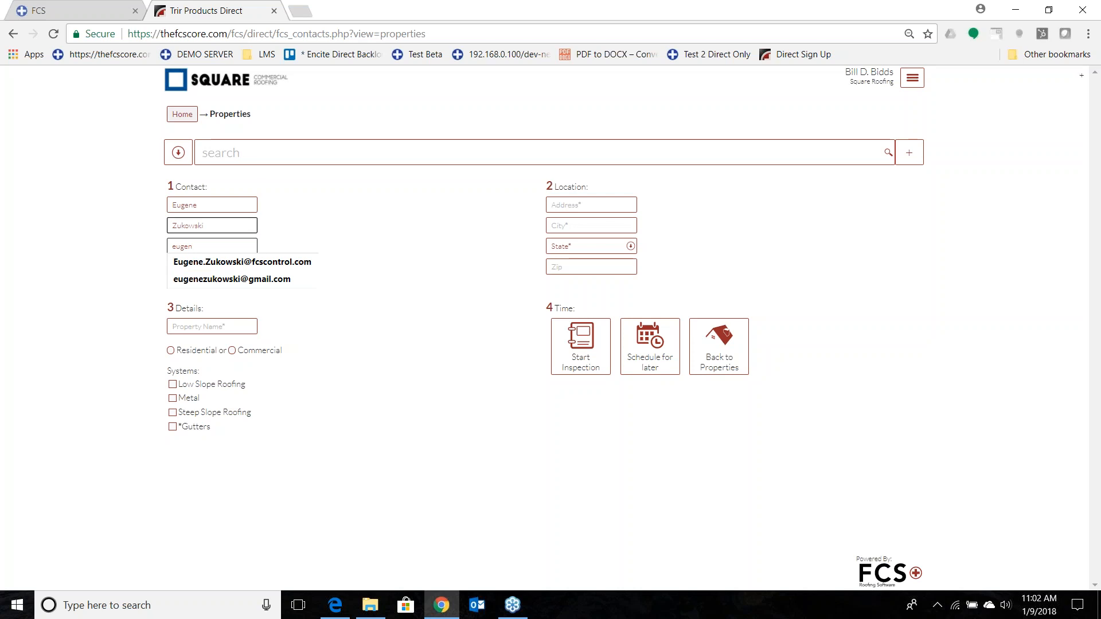
pyautogui.press('Down')
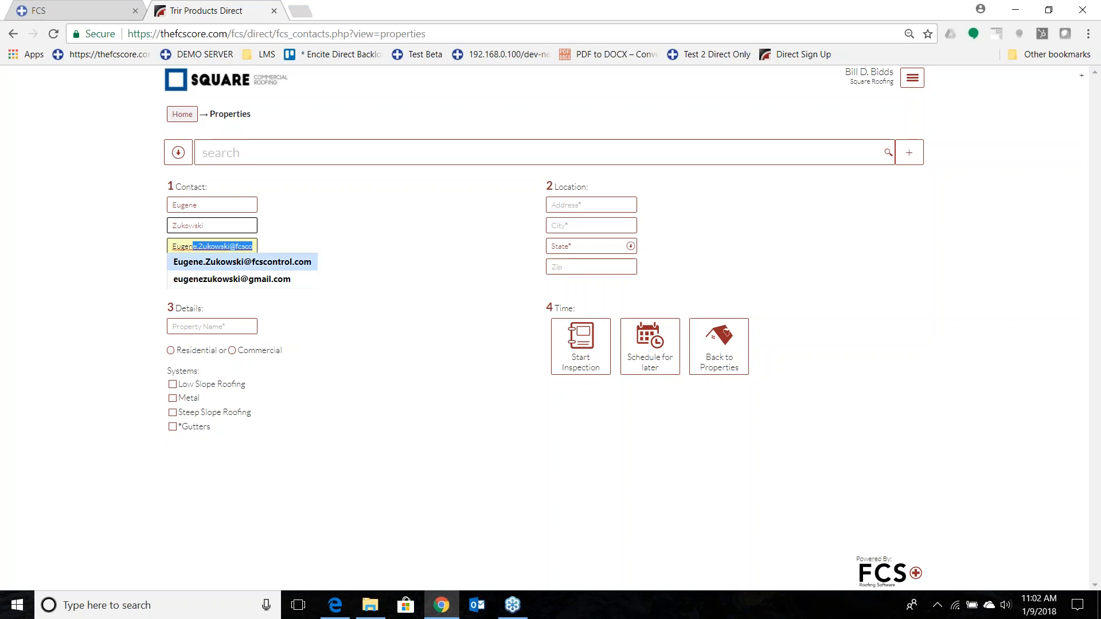
pyautogui.press('Tab')
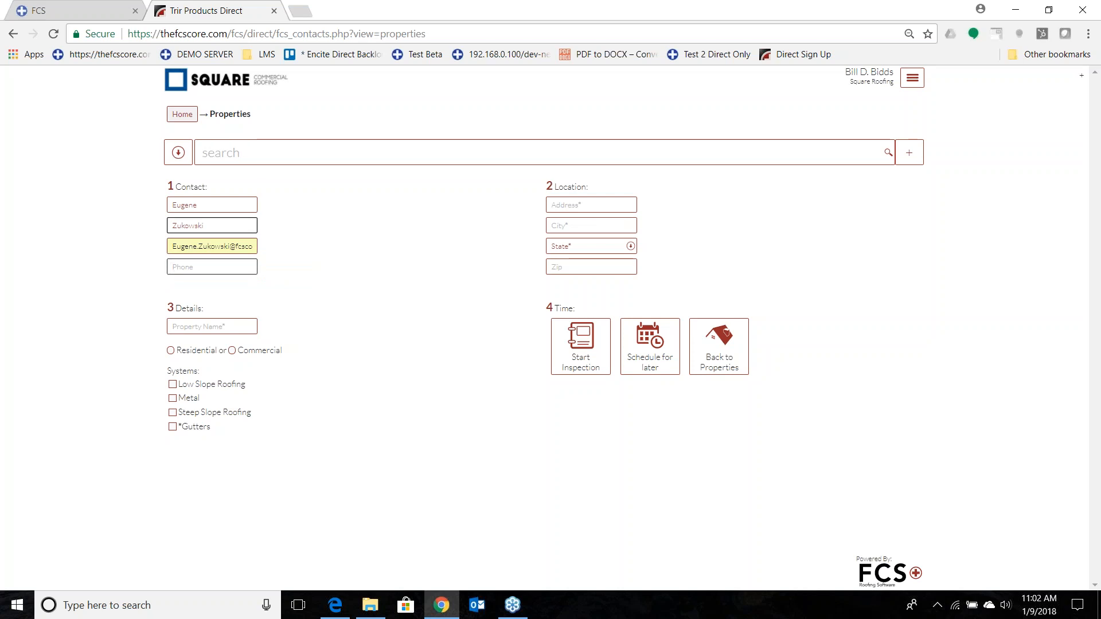
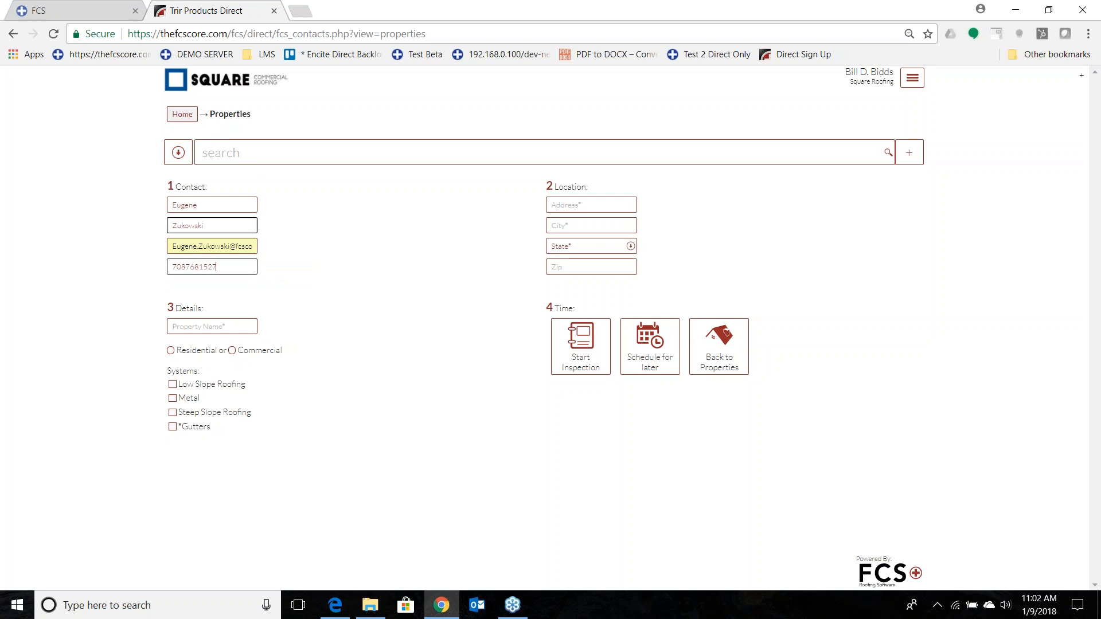
# Fill in the property's location with the street address, city, state and zip code.
pyautogui.click(566, 210)
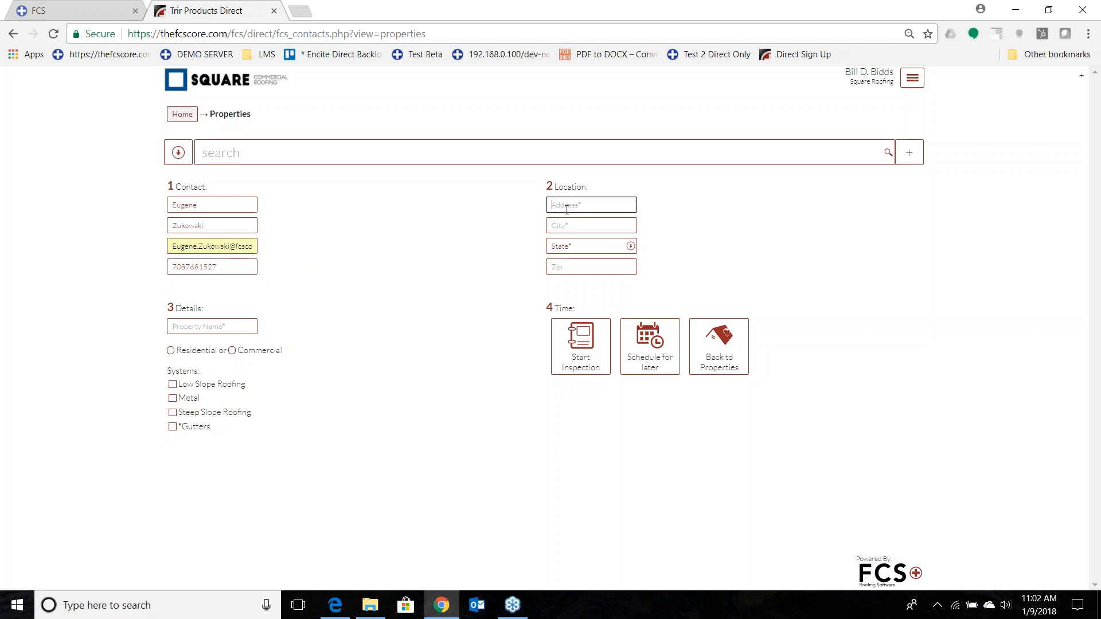
pyautogui.press('Tab')
pyautogui.write('Lockpor')
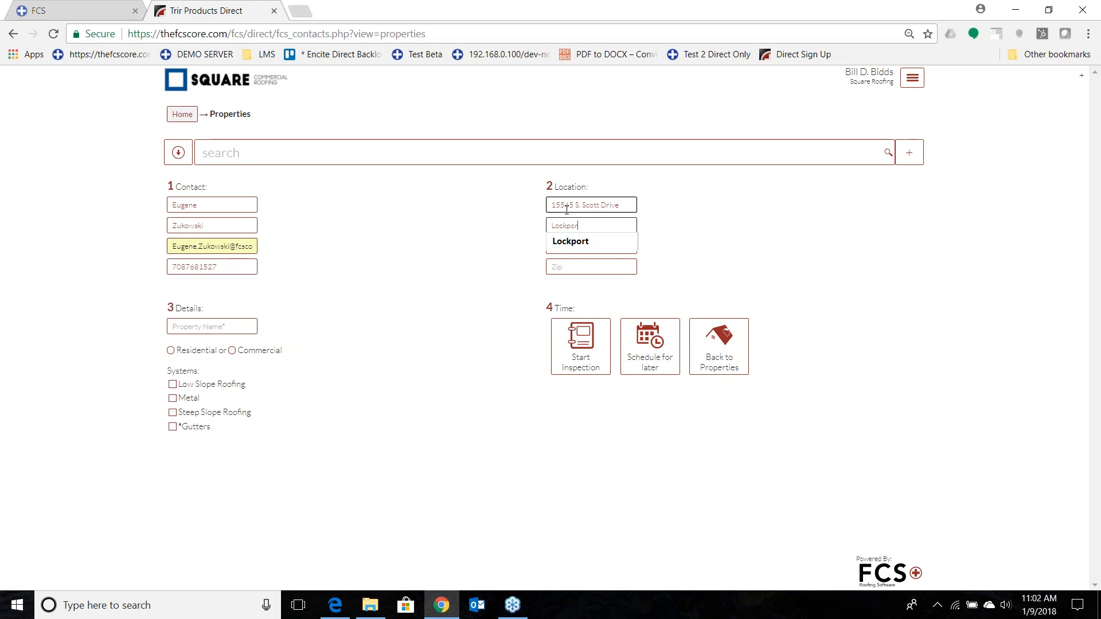
pyautogui.write('til')
pyautogui.press('Tab')
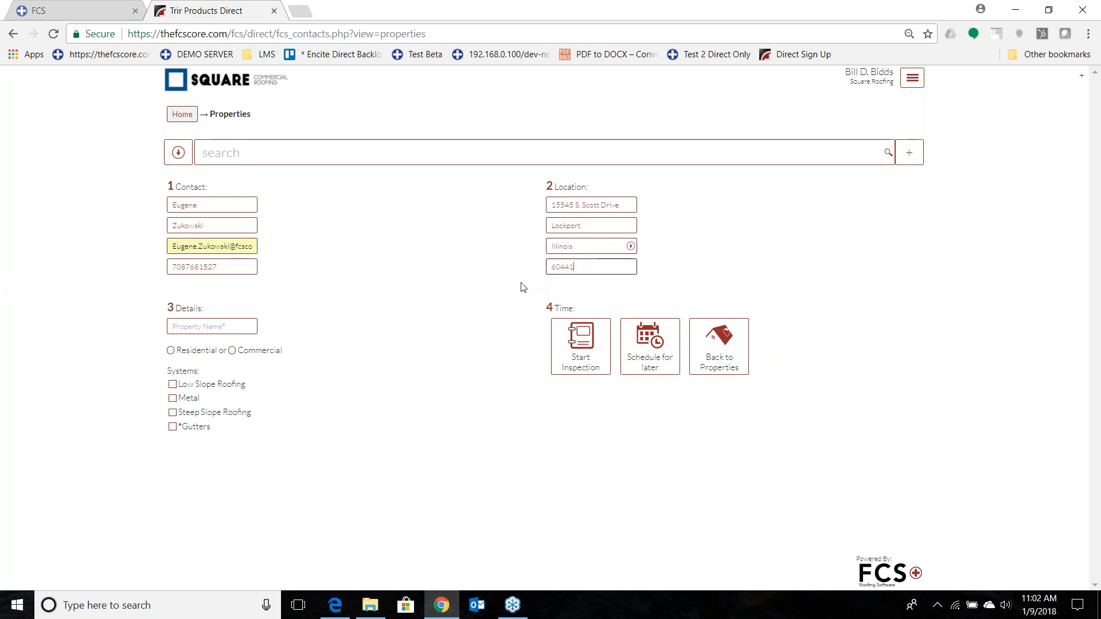
# Name the property with the contact's last name followed by "Residence".
pyautogui.click(218, 327)
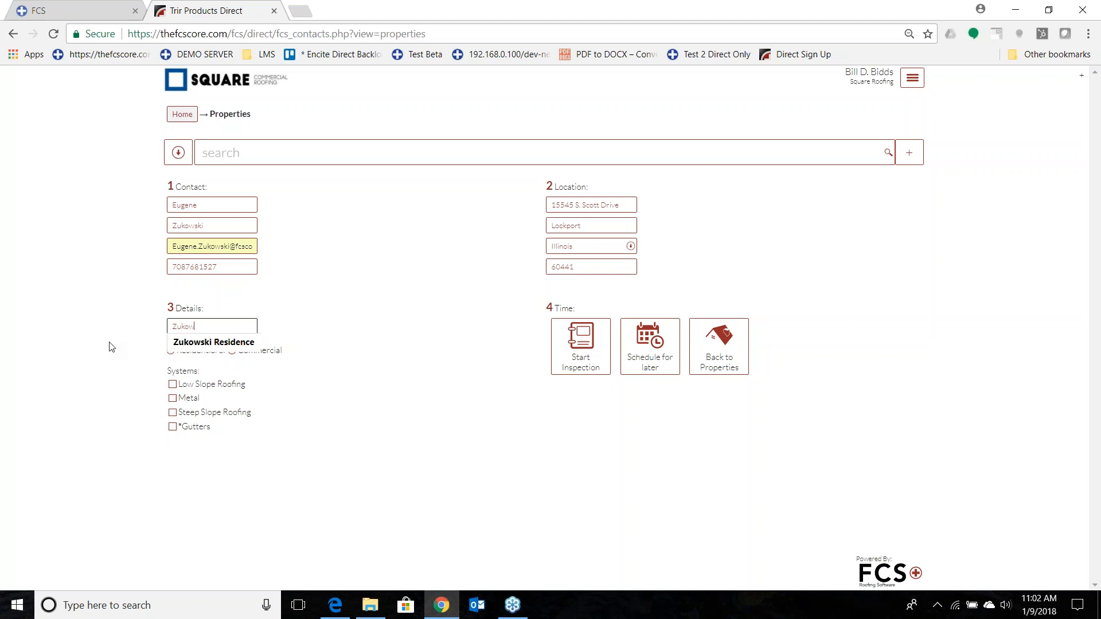
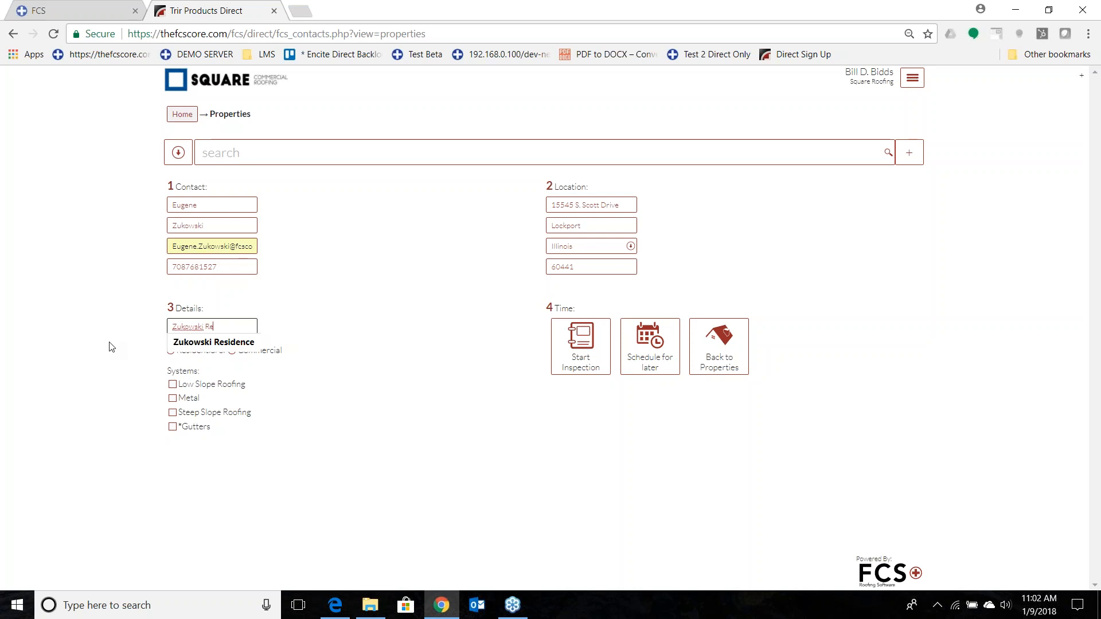
pyautogui.write('siden')
pyautogui.press('Down')
pyautogui.press('Return')
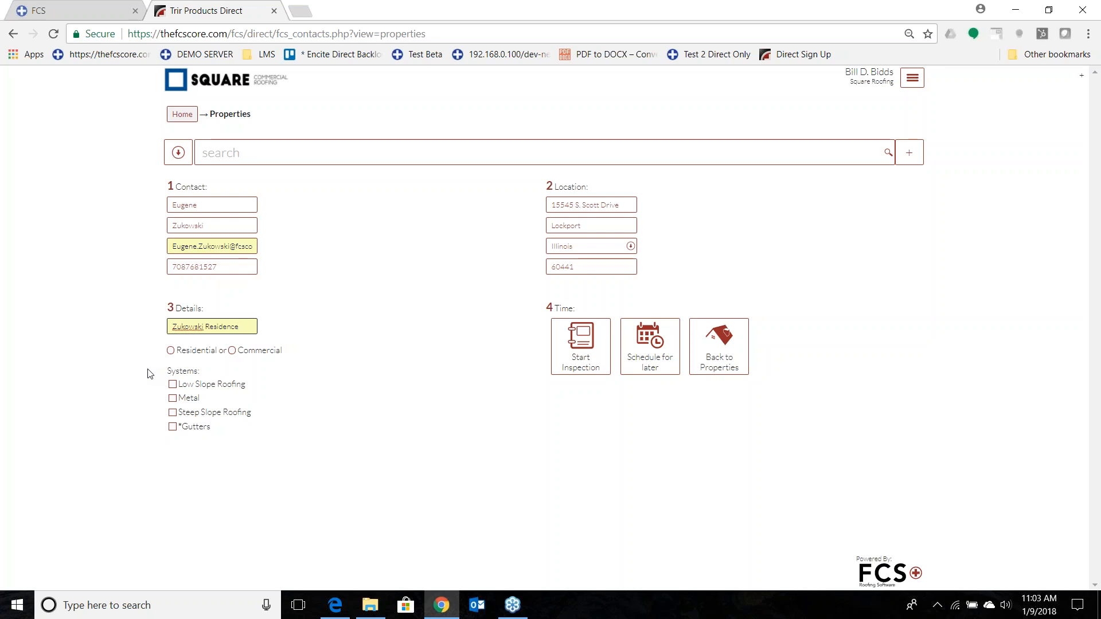
# Mark the property as Residential with the Steep Slope Roofing and Gutters systems, and start its inspection.
pyautogui.click(173, 351)
pyautogui.click(175, 415)
pyautogui.click(172, 428)
pyautogui.click(581, 347)
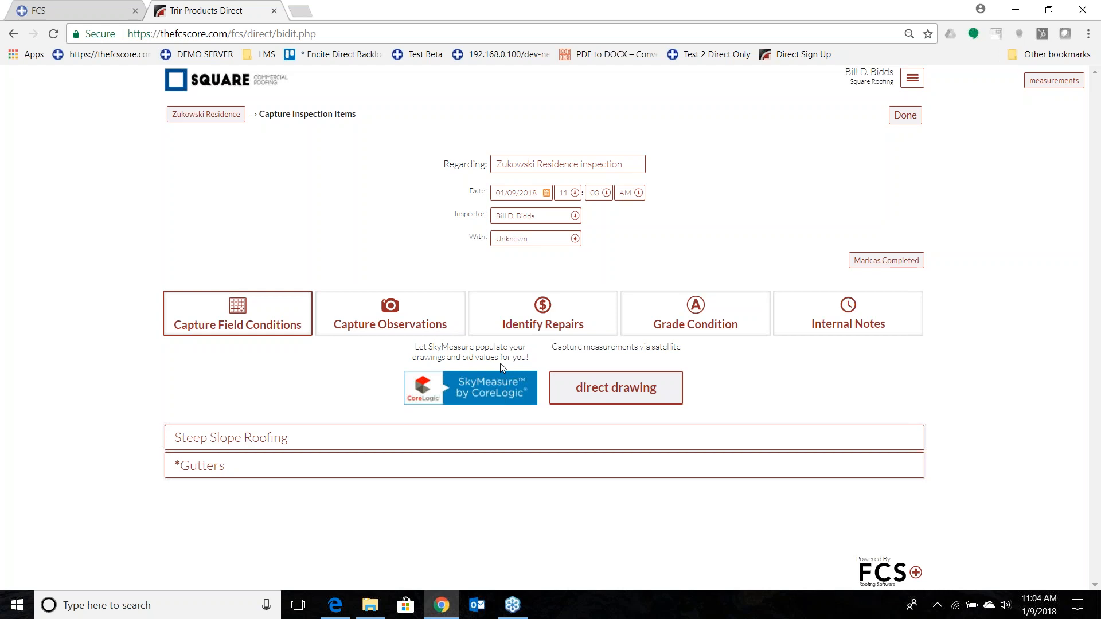
# Examine the field condition measurements listed for Steep Slope Roofing and for Gutters.
pyautogui.click(228, 438)
pyautogui.scroll(-1, 291, 390)
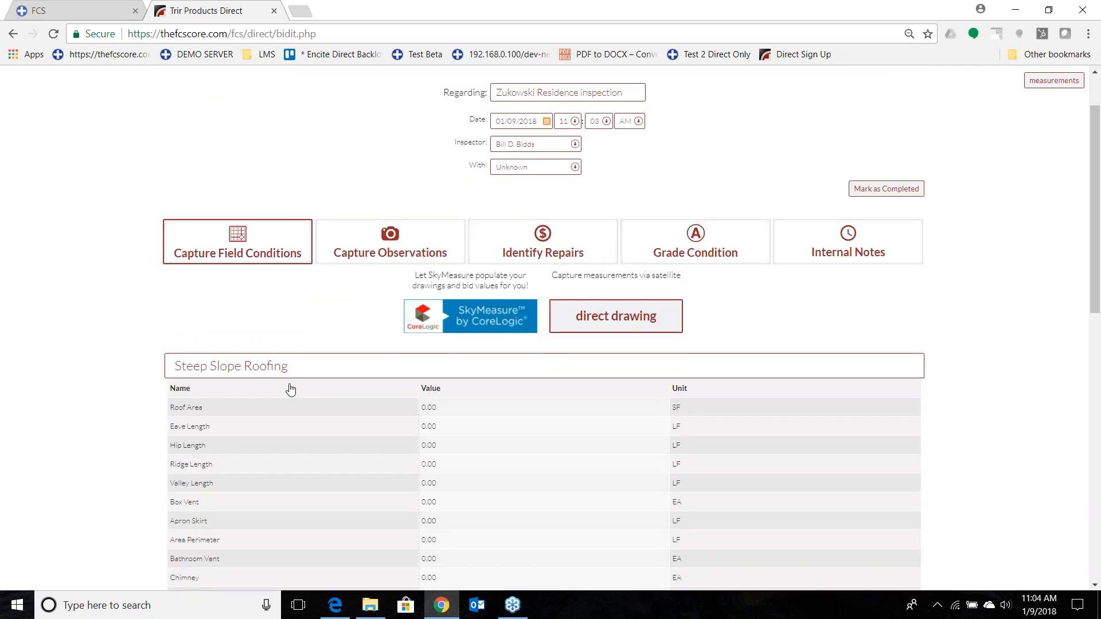
pyautogui.scroll(-2, 291, 390)
pyautogui.scroll(1, 291, 394)
pyautogui.click(294, 296)
pyautogui.moveTo(198, 468); pyautogui.dragTo(173, 468)
pyautogui.scroll(-1, 224, 435)
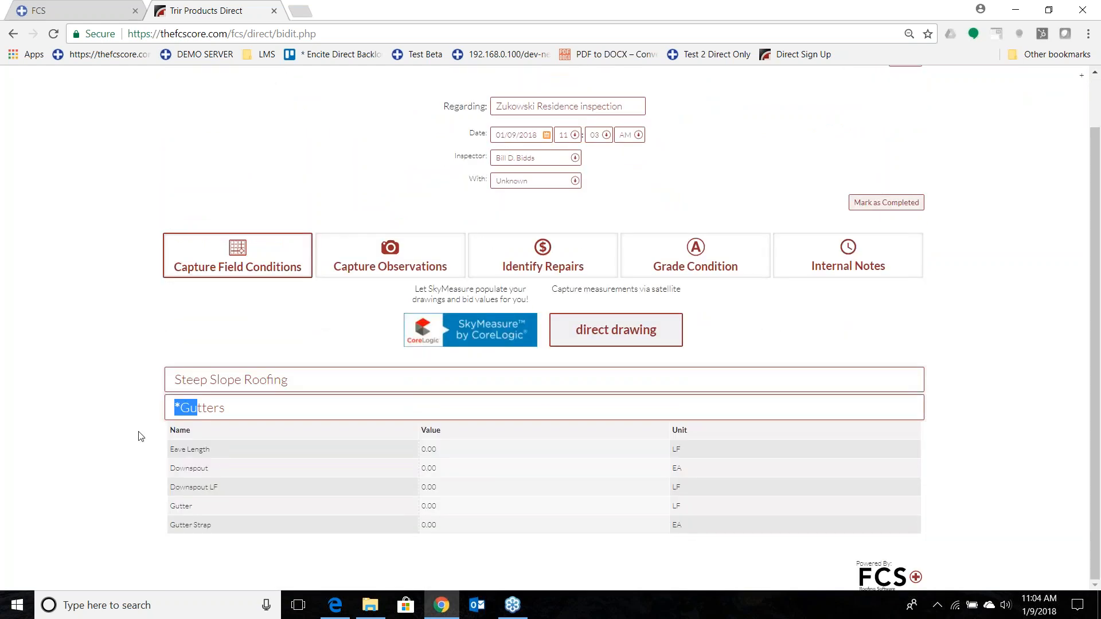
pyautogui.click(224, 409)
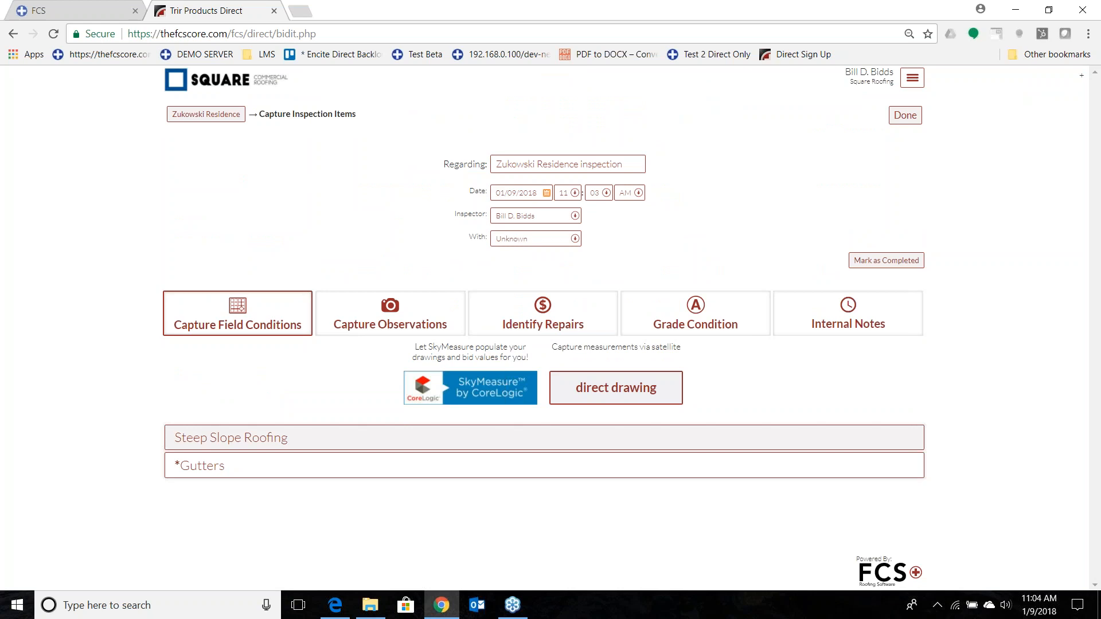
# Set the Roof Area under the Steep Slope Roofing field conditions to 1500 SF.
pyautogui.click(224, 438)
pyautogui.scroll(-2, 121, 426)
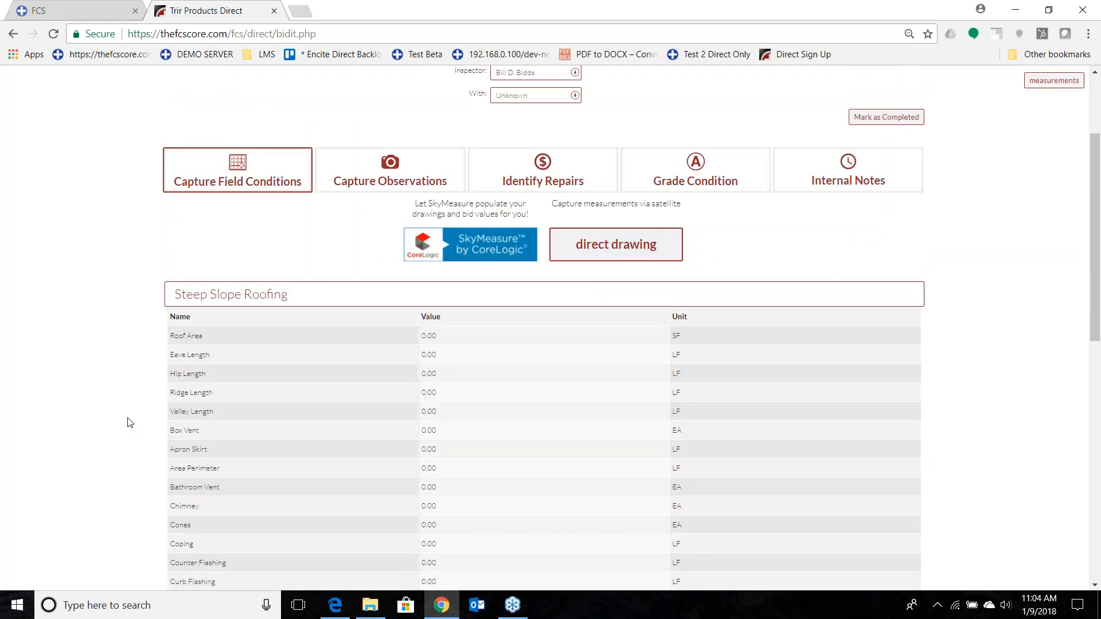
pyautogui.click(448, 343)
pyautogui.write('1500')
pyautogui.press('Tab')
# View the SkyMeasure order form and return to the inspection items without ordering.
pyautogui.click(489, 253)
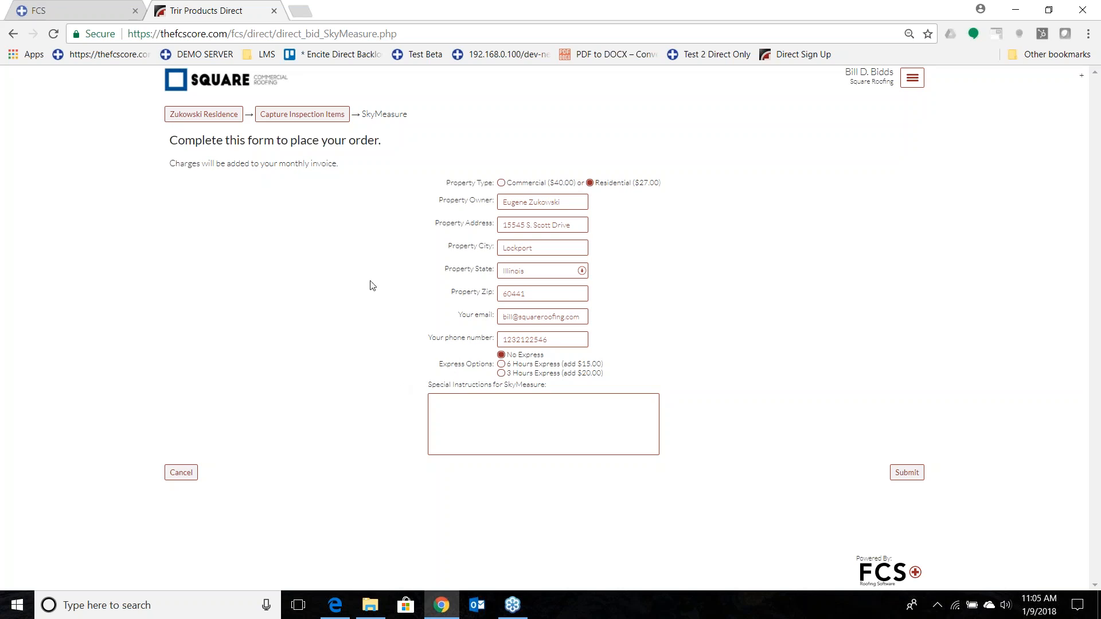
pyautogui.click(302, 115)
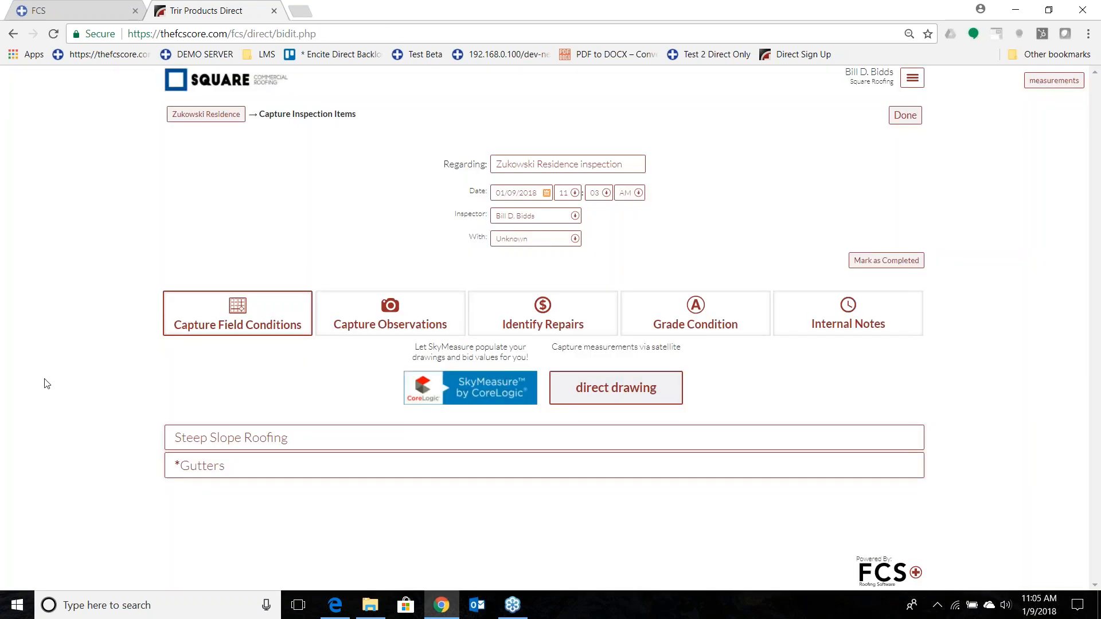
# Start a direct drawing take-off and insert the sectionedroof image as its background.
pyautogui.click(652, 402)
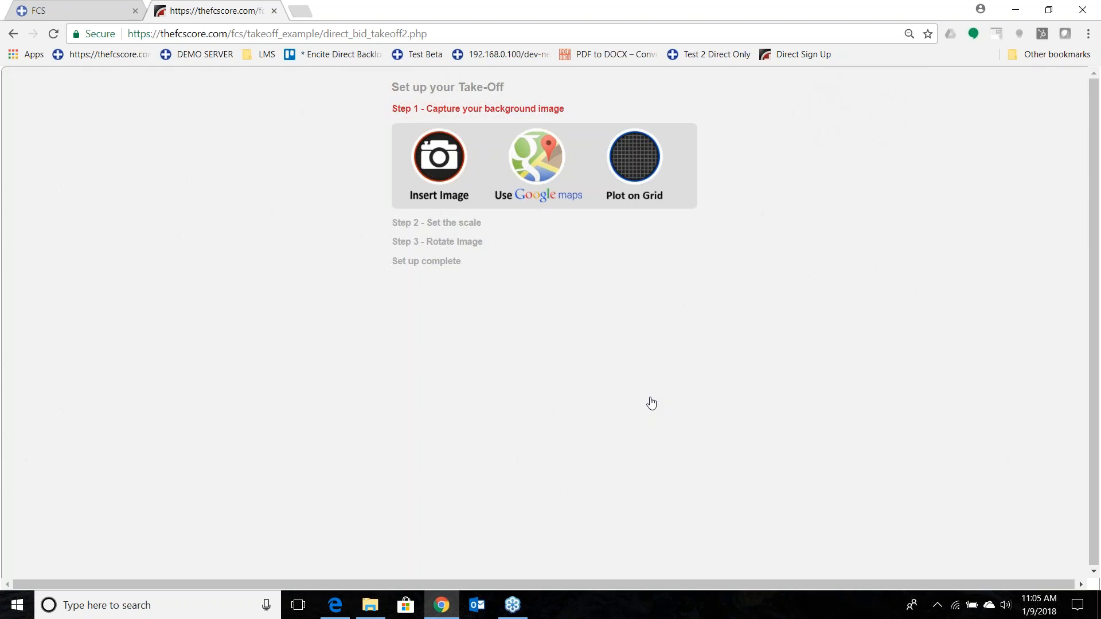
pyautogui.click(439, 156)
pyautogui.click(327, 261)
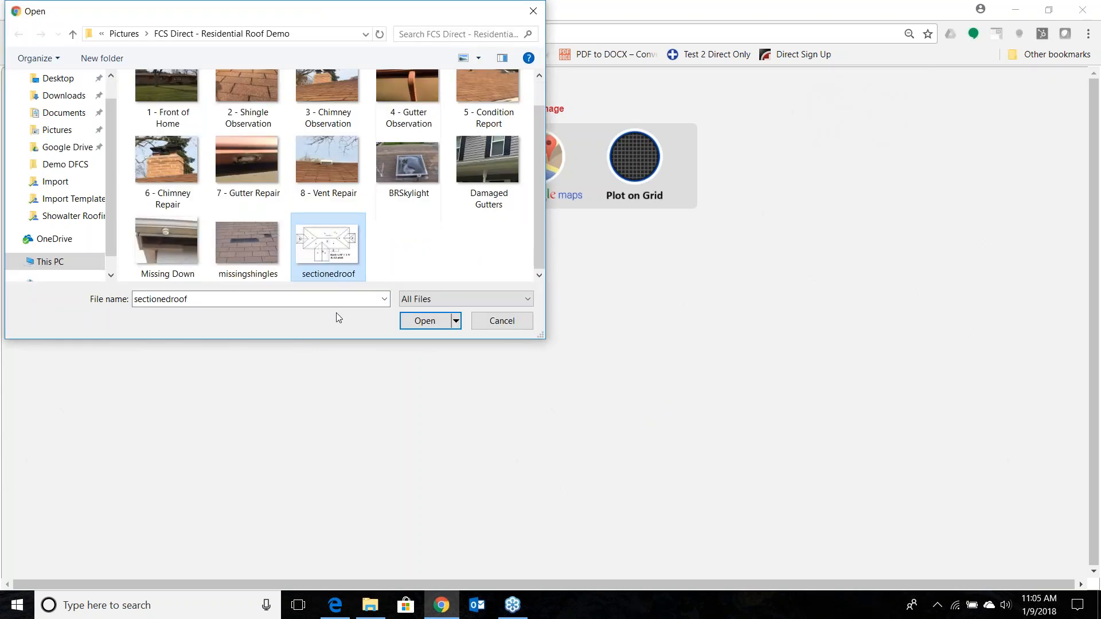
pyautogui.click(417, 327)
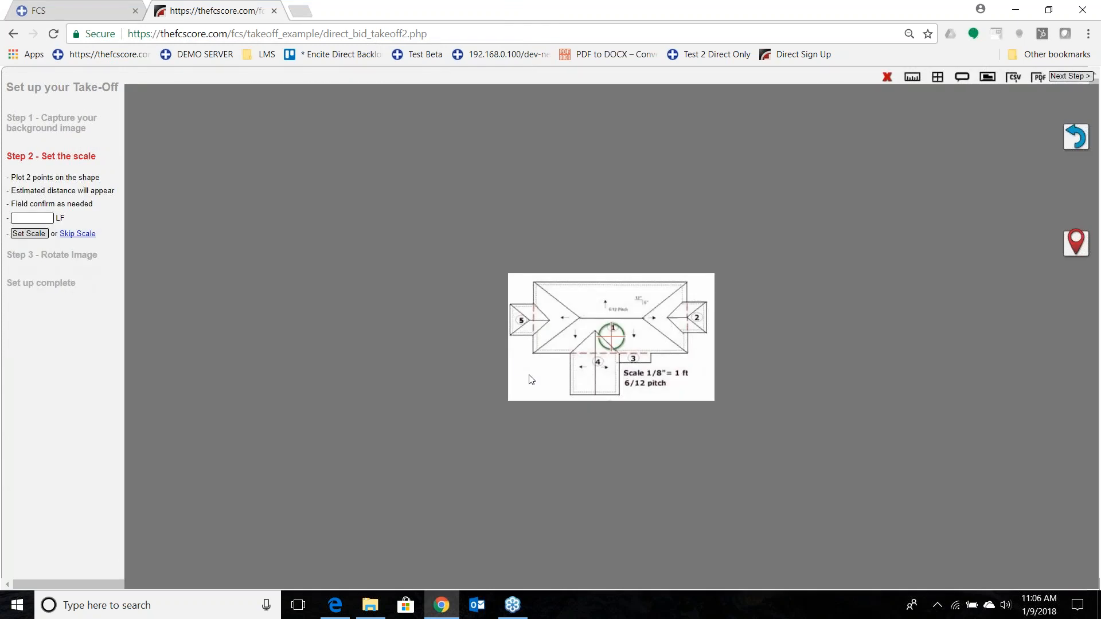
# Plot scale points on the roof plan starting at main section 1's lower-left corner, set the scale and complete the setup without rotation.
pyautogui.moveTo(543, 373); pyautogui.dragTo(611, 367)
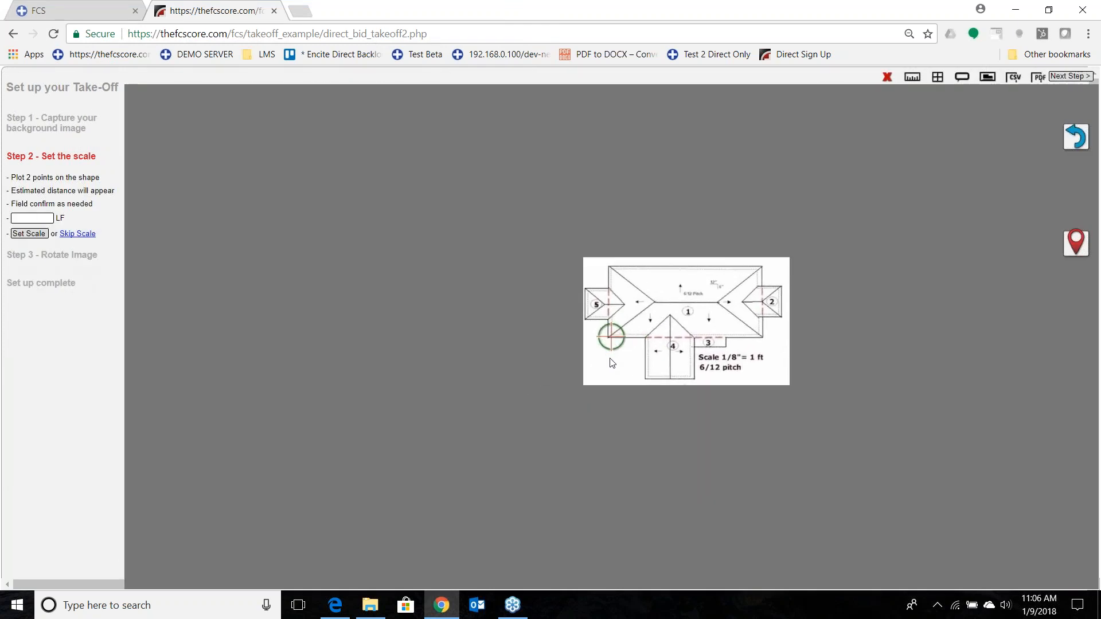
pyautogui.scroll(1, 596, 360)
pyautogui.scroll(5, 597, 359)
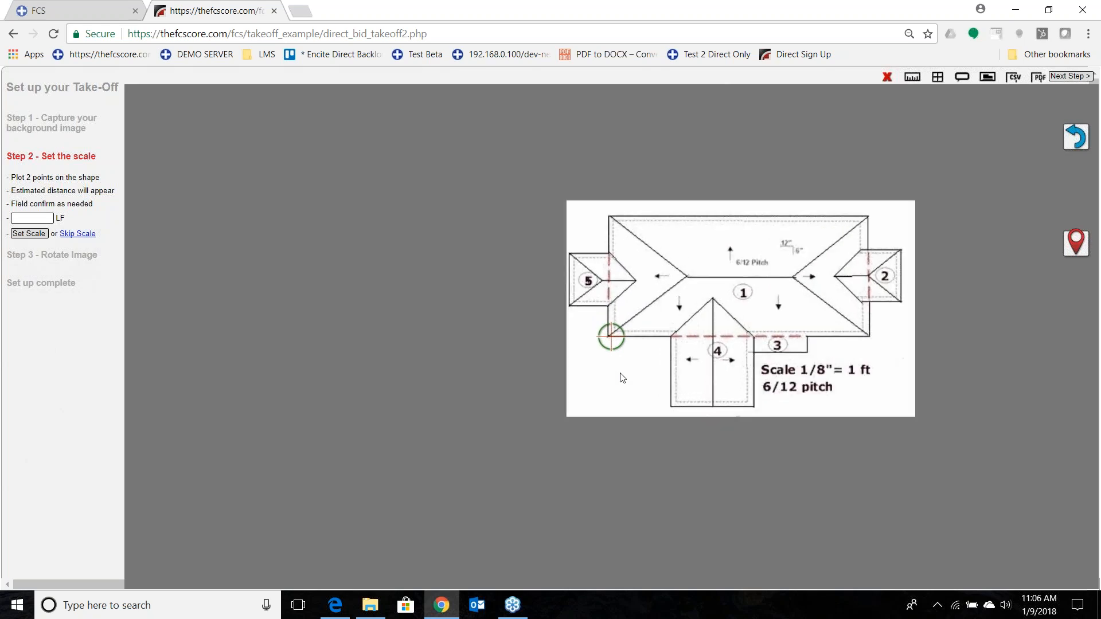
pyautogui.moveTo(601, 368); pyautogui.dragTo(605, 367)
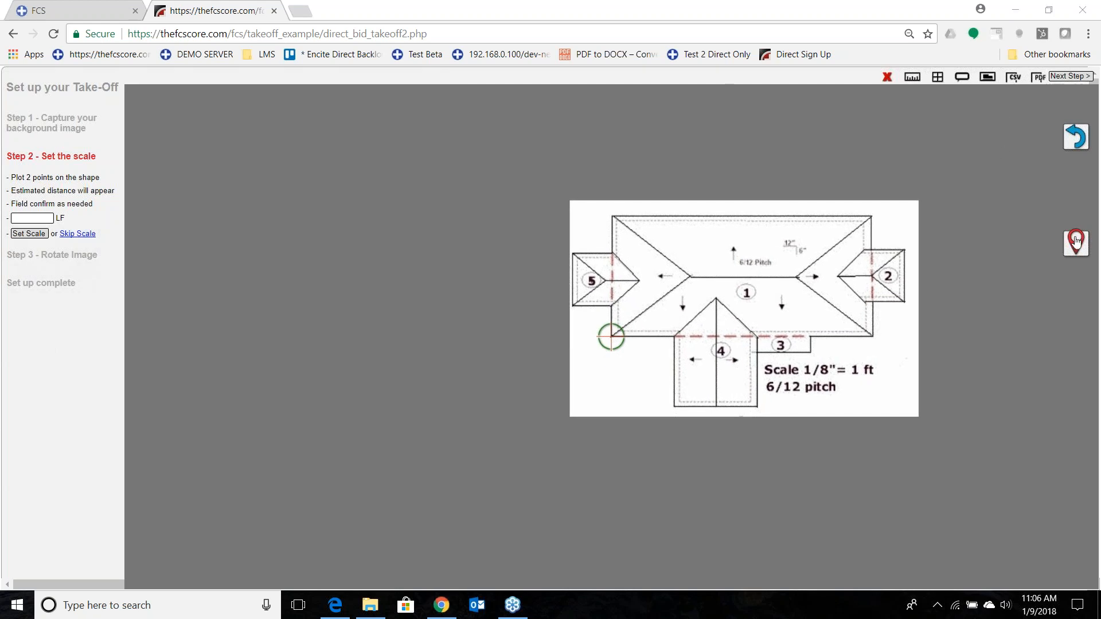
pyautogui.moveTo(721, 420); pyautogui.dragTo(717, 425)
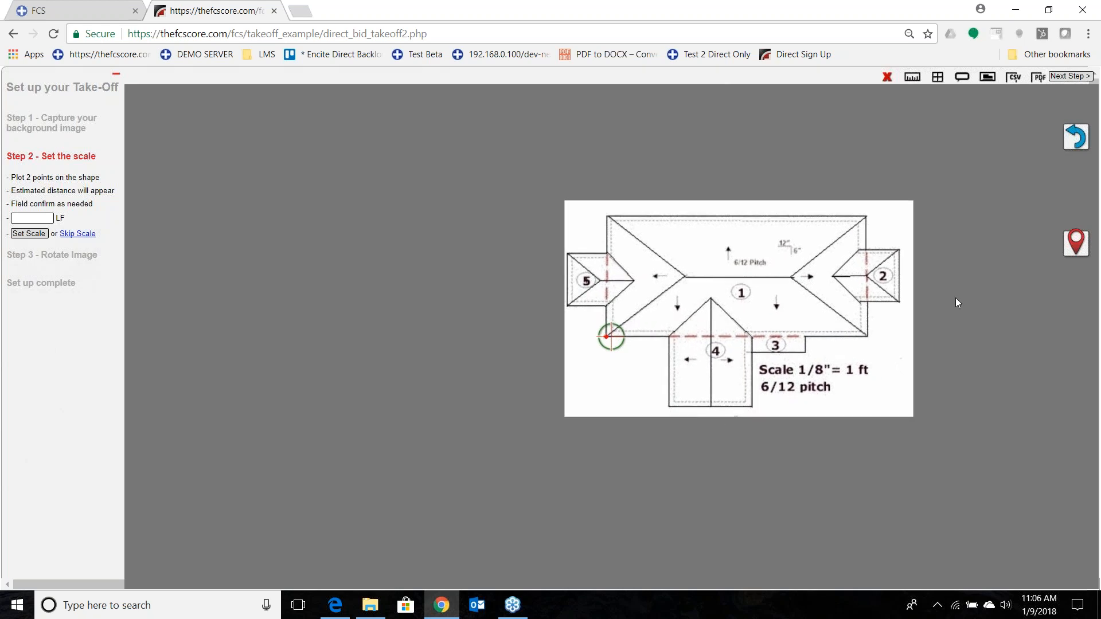
pyautogui.click(51, 218)
pyautogui.write('2')
pyautogui.click(30, 234)
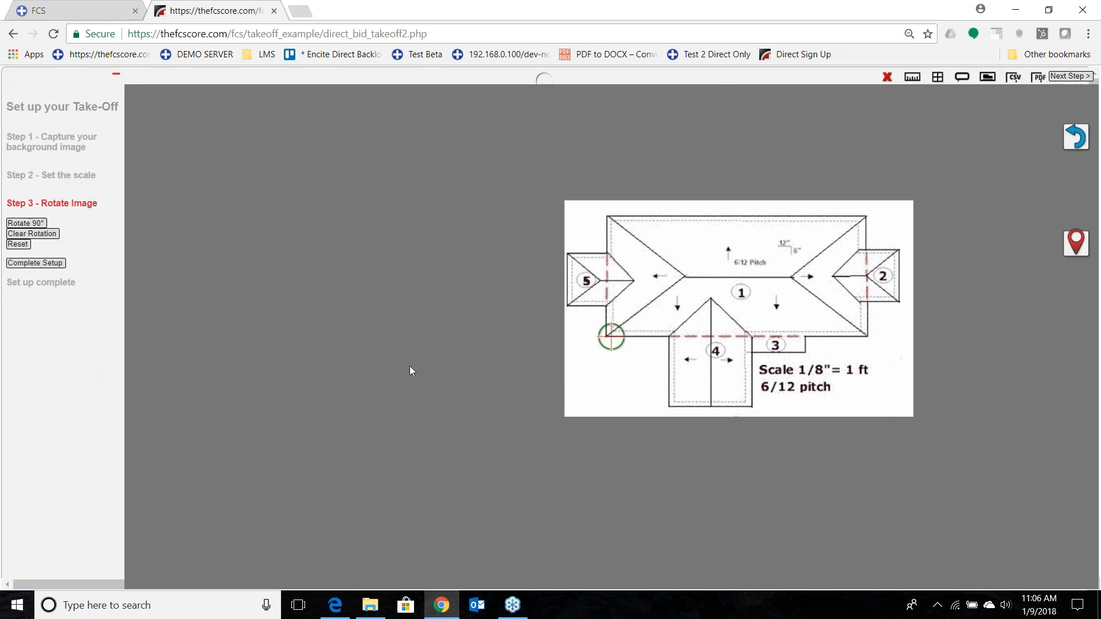
pyautogui.click(46, 262)
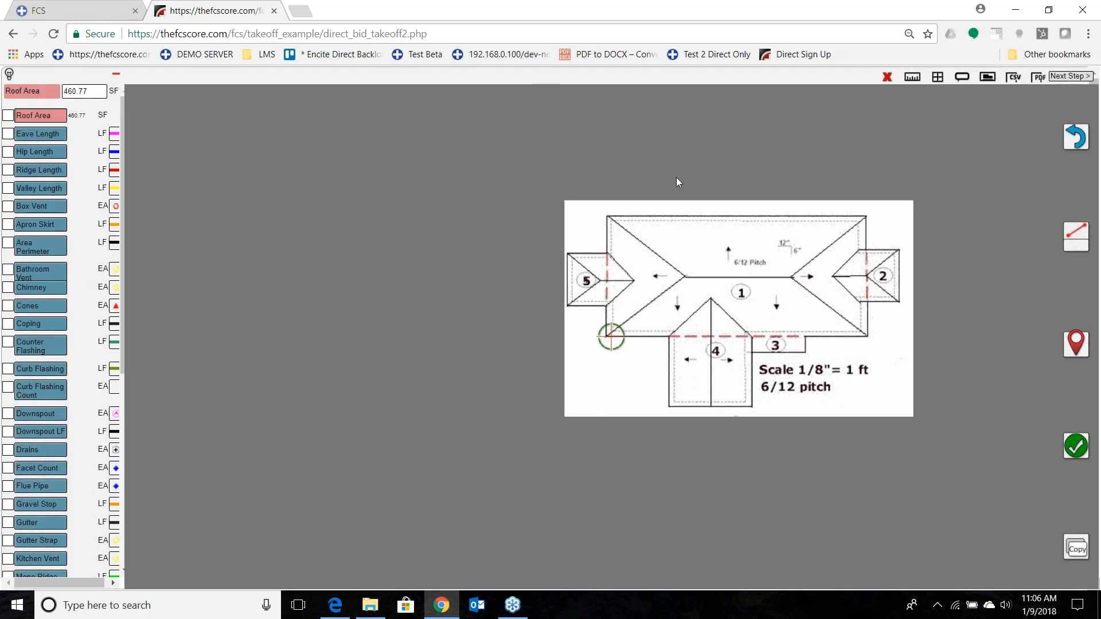
# Discard the current take-off drawing and capture a close-up Google Maps satellite image of the marked house as the new background.
pyautogui.click(890, 76)
pyautogui.click(599, 108)
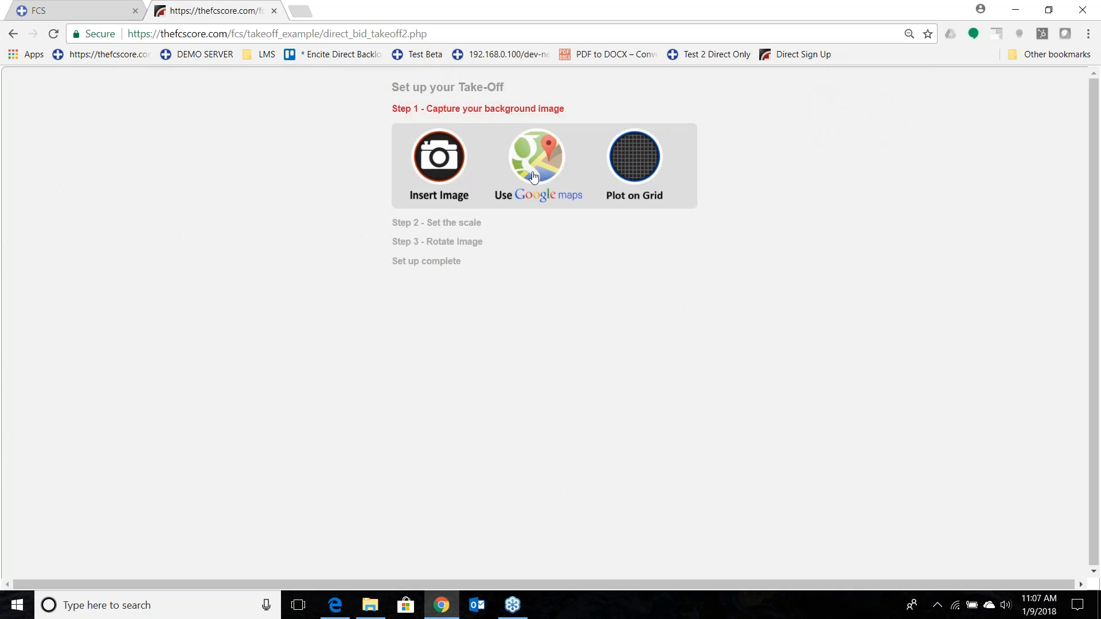
pyautogui.click(533, 177)
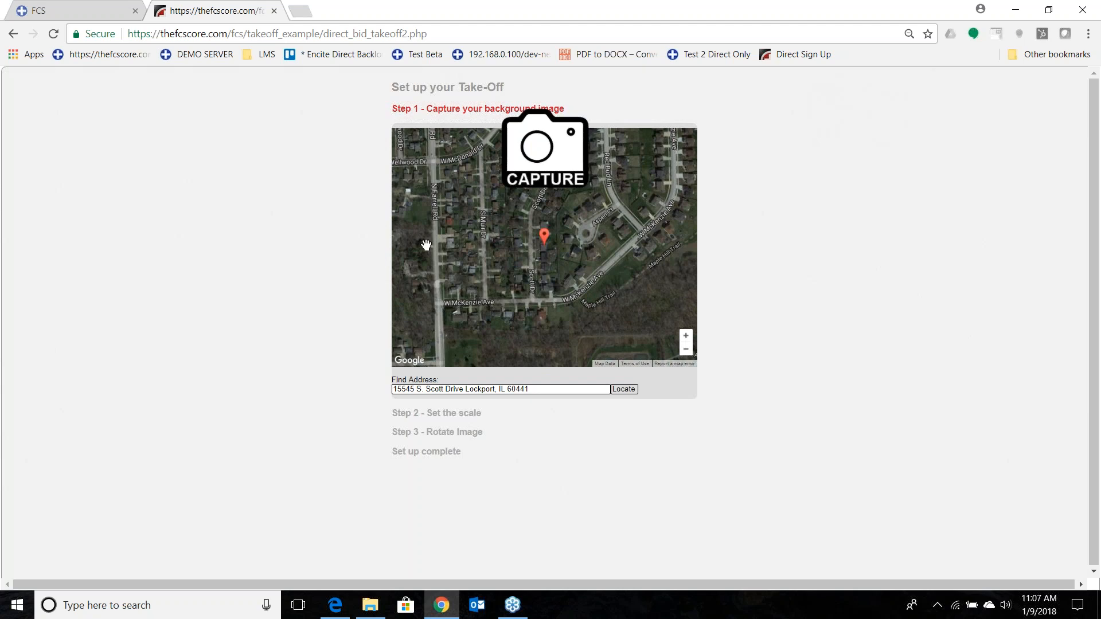
pyautogui.scroll(2, 560, 249)
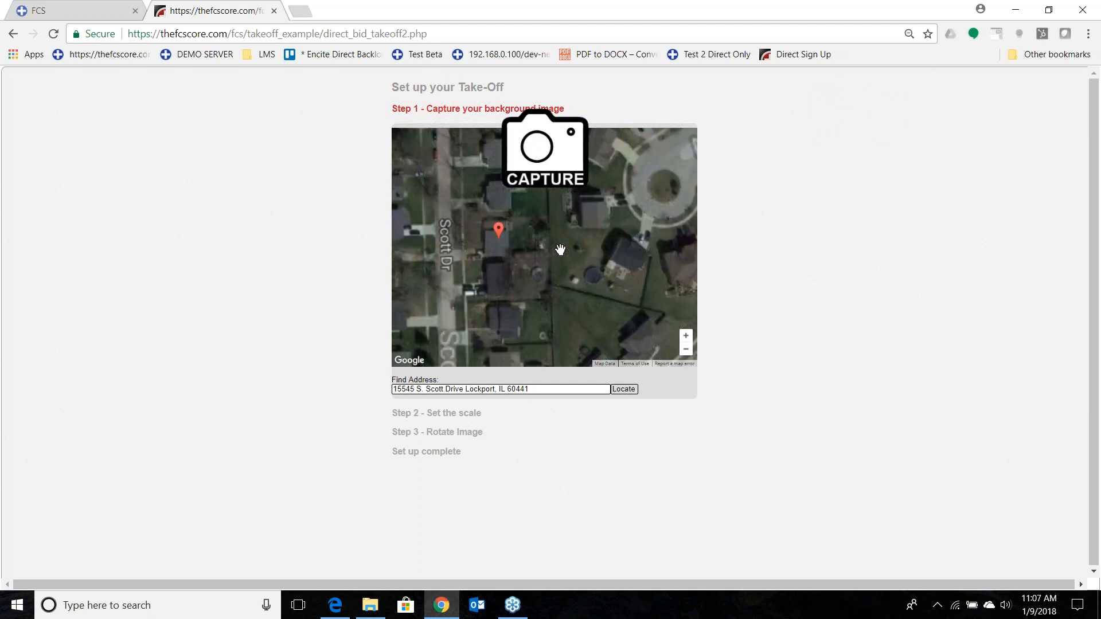
pyautogui.scroll(1, 414, 255)
pyautogui.moveTo(588, 252); pyautogui.dragTo(544, 272)
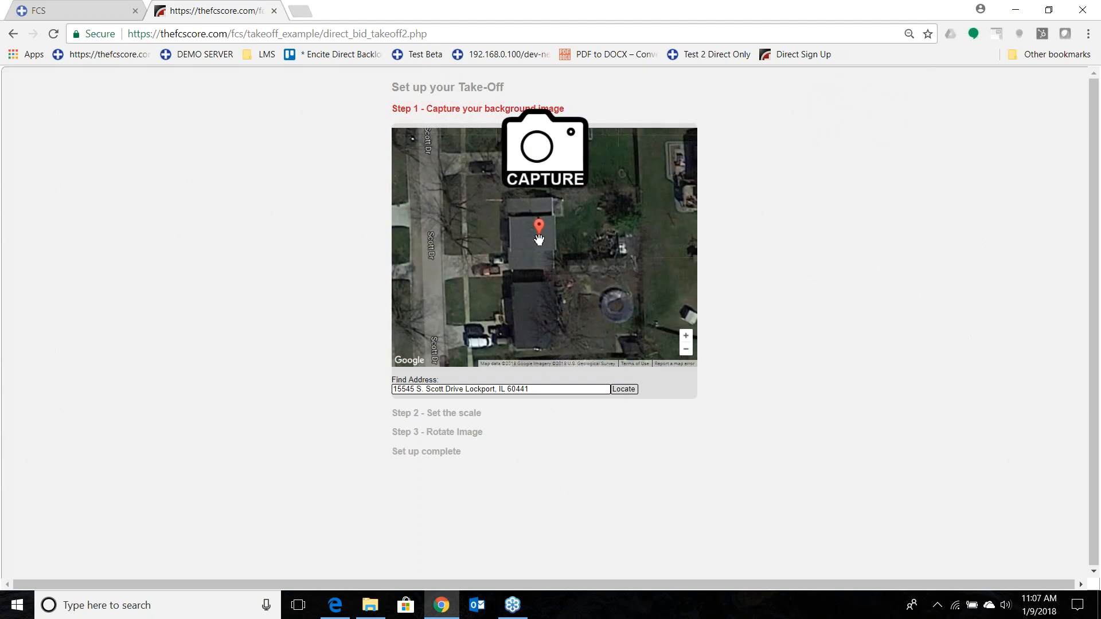
pyautogui.click(545, 160)
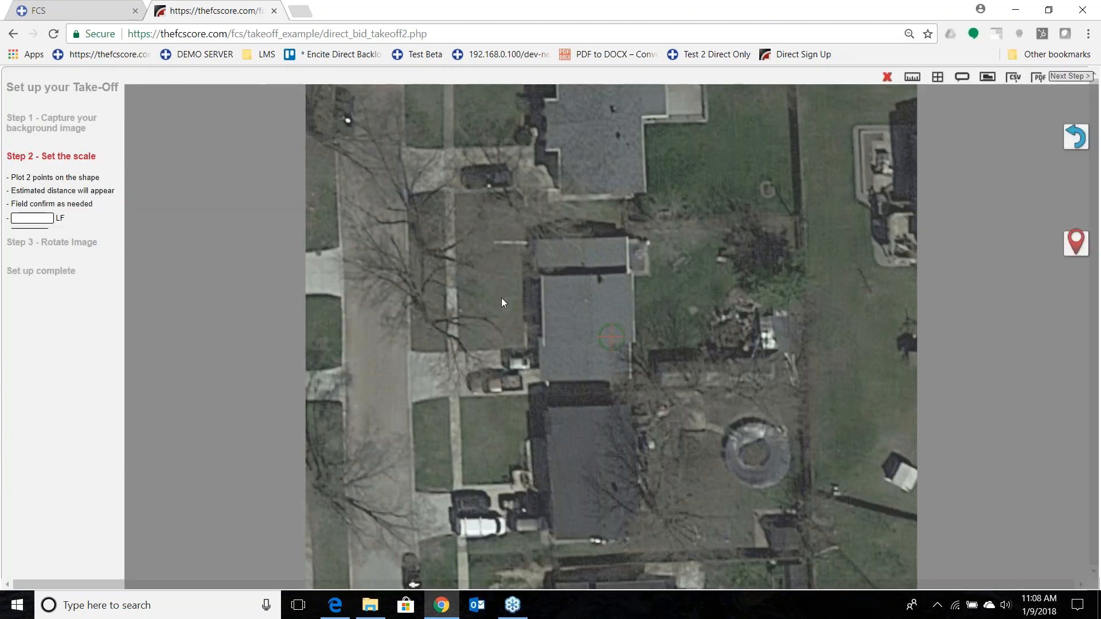
# Plot two scale points across the upper edge of the house's main roof and set that distance to 35.00 LF.
pyautogui.moveTo(501, 297); pyautogui.dragTo(570, 361)
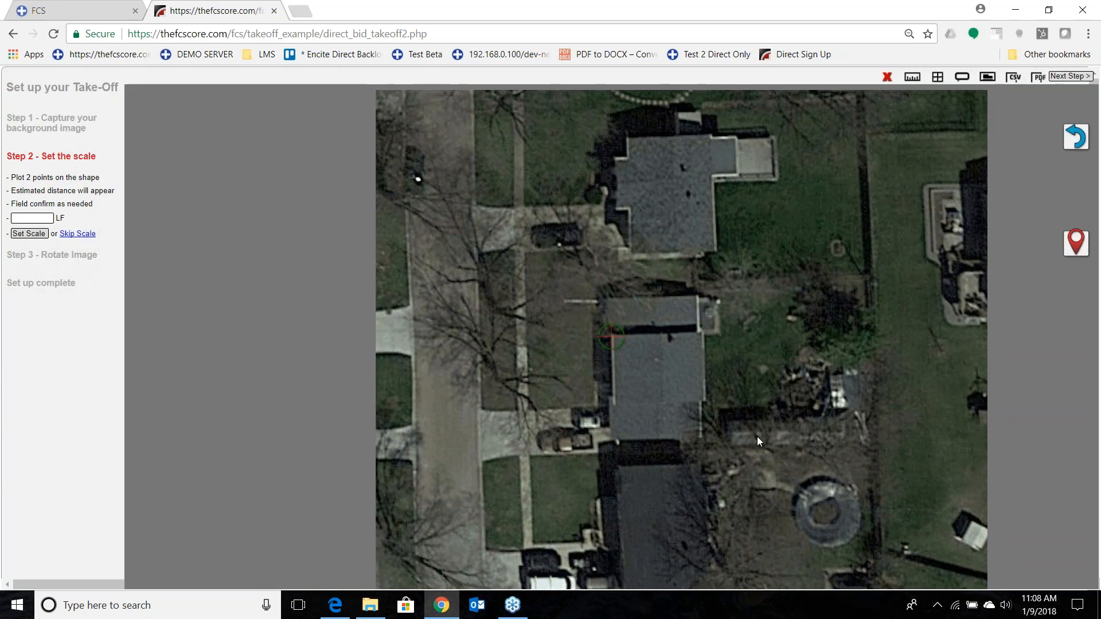
pyautogui.moveTo(757, 436); pyautogui.dragTo(756, 438)
pyautogui.click(1076, 247)
pyautogui.moveTo(714, 384); pyautogui.dragTo(632, 386)
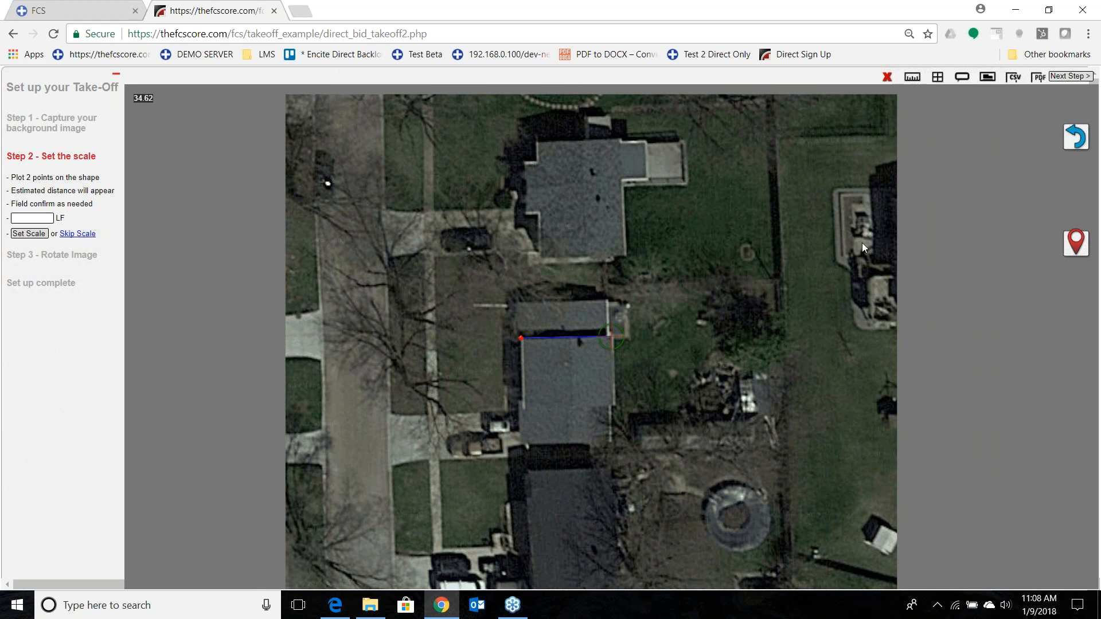
pyautogui.click(1062, 241)
pyautogui.moveTo(48, 219); pyautogui.dragTo(1, 215)
pyautogui.press('BackSpace')
pyautogui.press('BackSpace')
pyautogui.write('5.00')
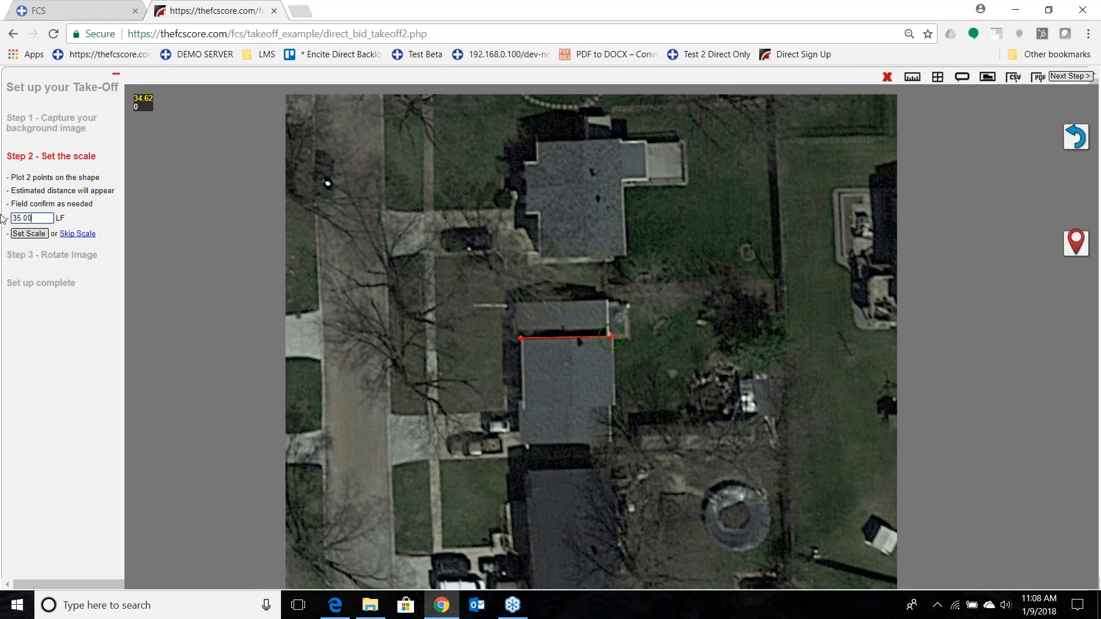
pyautogui.click(35, 234)
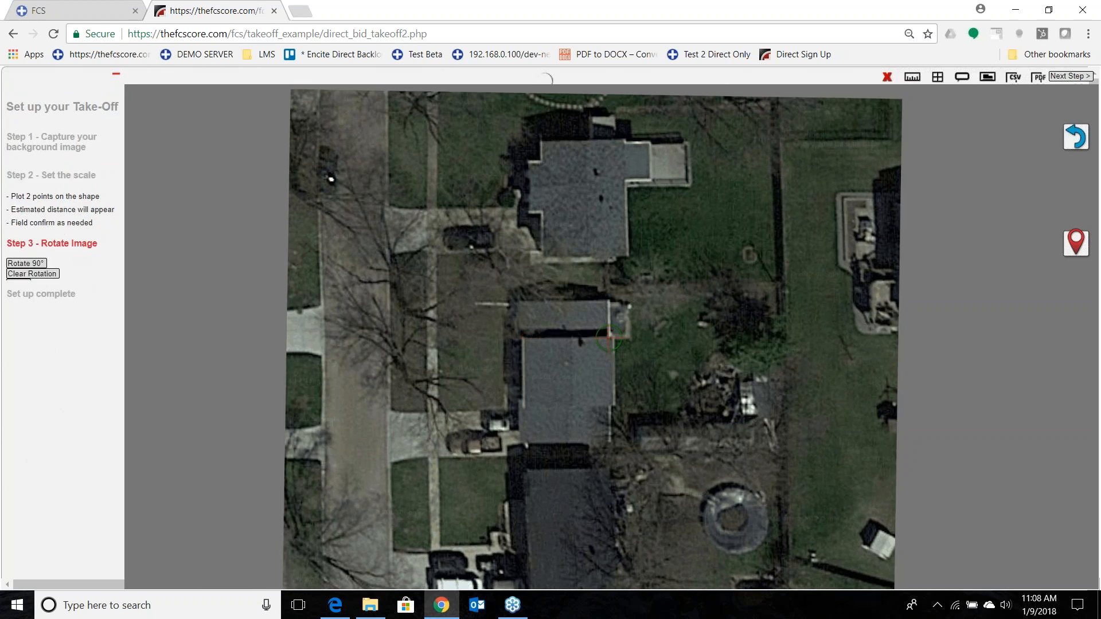
# Rotate the satellite image through four 90° turns back to its starting orientation and complete the take-off setup.
pyautogui.scroll(-1, 21, 258)
pyautogui.click(26, 205)
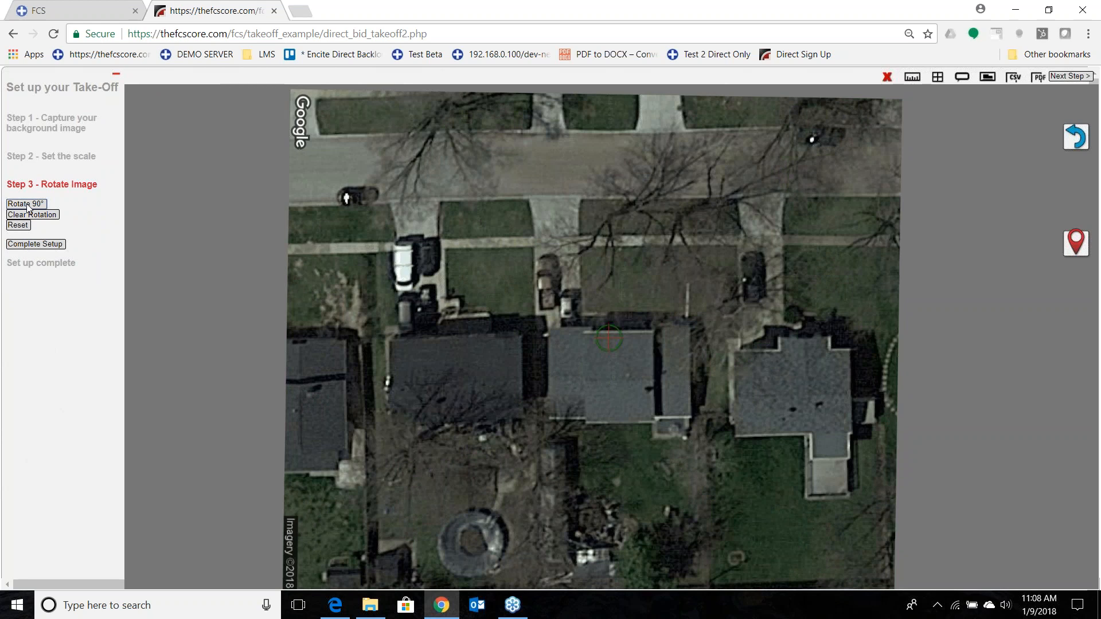
pyautogui.click(27, 204)
pyautogui.click(27, 205)
pyautogui.click(27, 205)
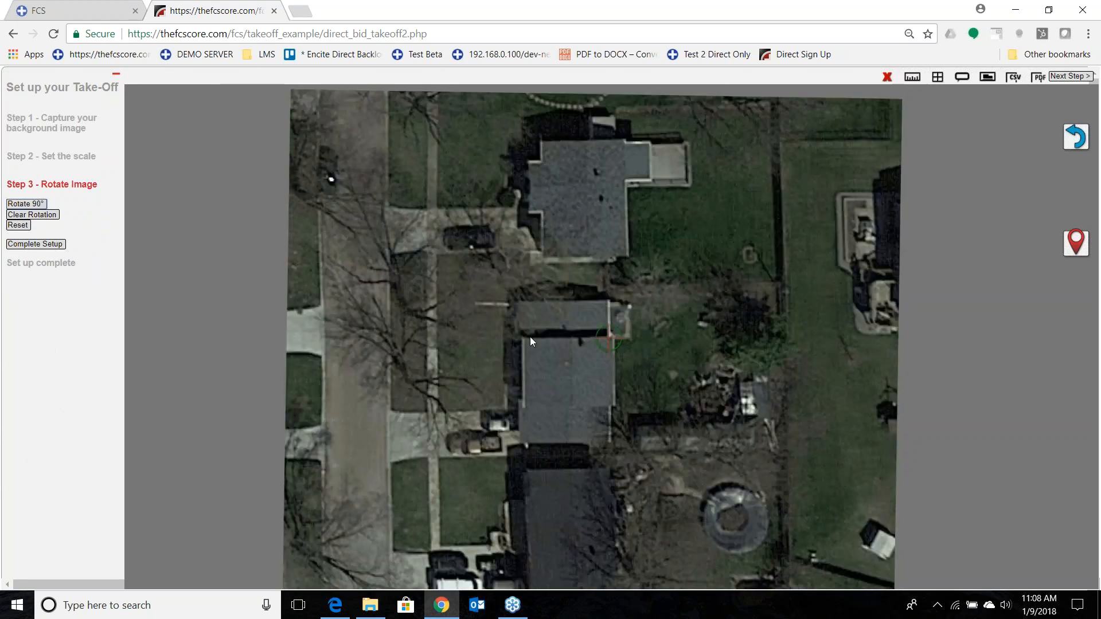
pyautogui.click(19, 245)
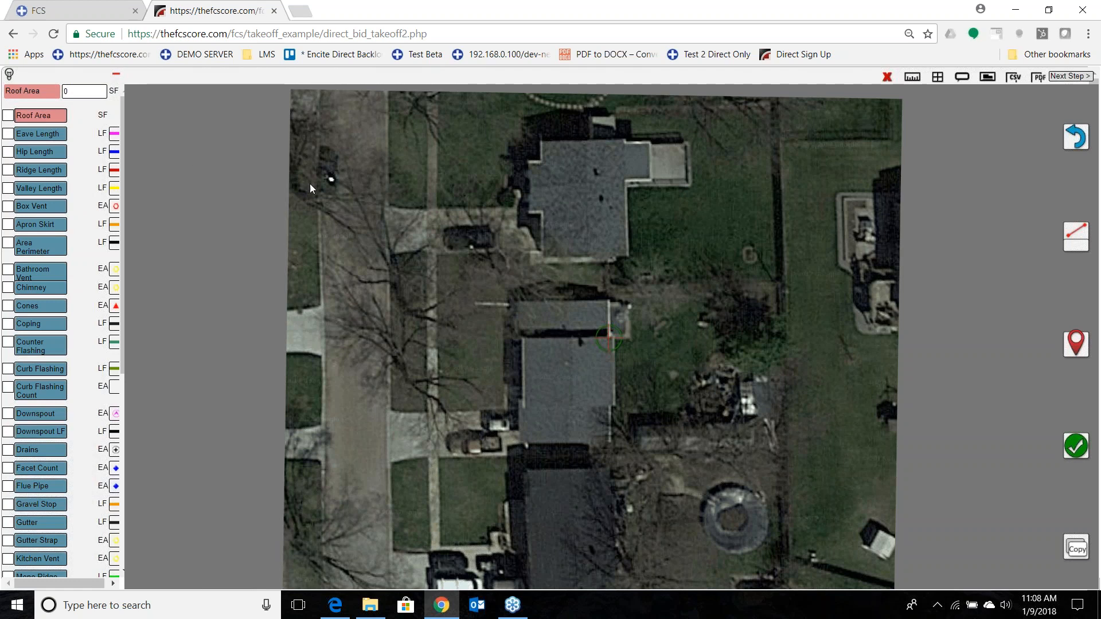
# Plot the four corners of the house's main roof section, about 29 by 35 LF, and undo all but the first corner.
pyautogui.moveTo(504, 383); pyautogui.dragTo(589, 381)
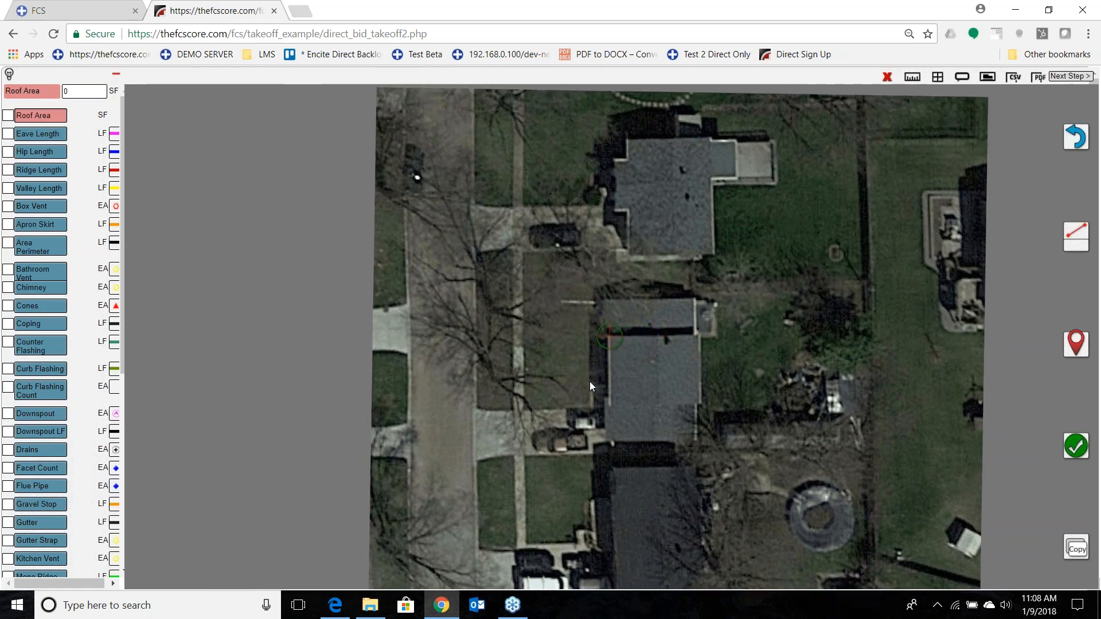
pyautogui.moveTo(768, 452); pyautogui.dragTo(765, 378)
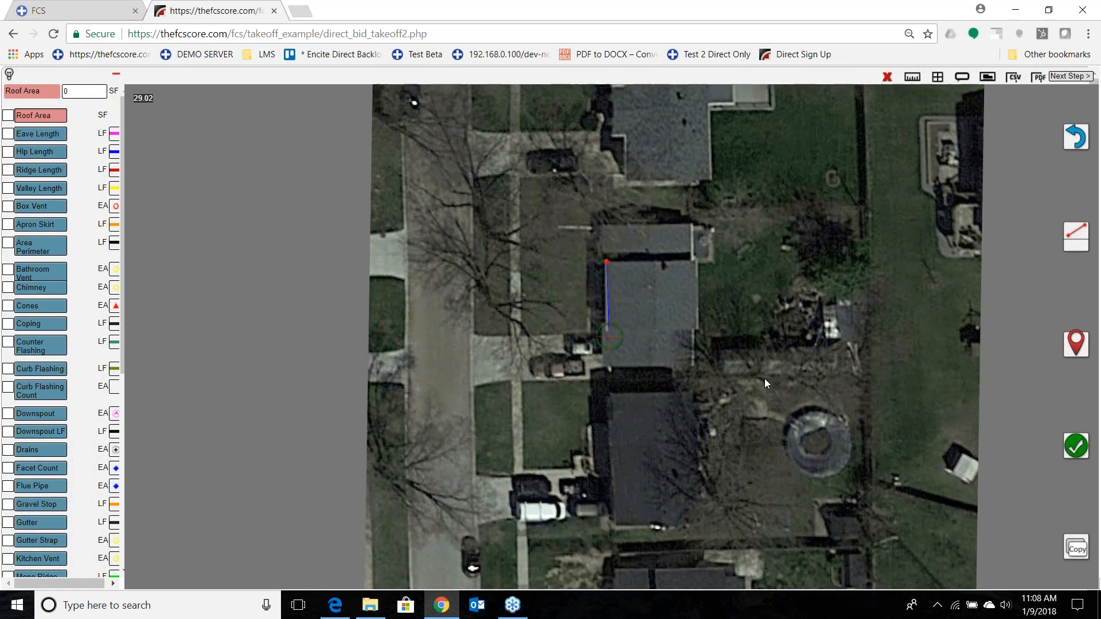
pyautogui.click(1076, 344)
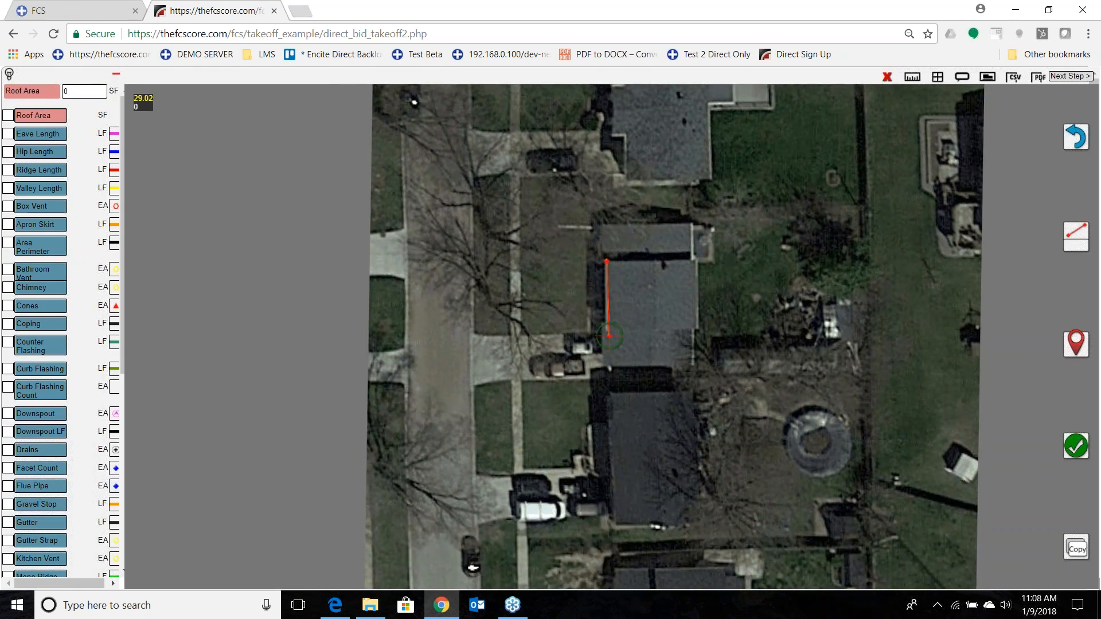
pyautogui.moveTo(756, 384); pyautogui.dragTo(715, 380)
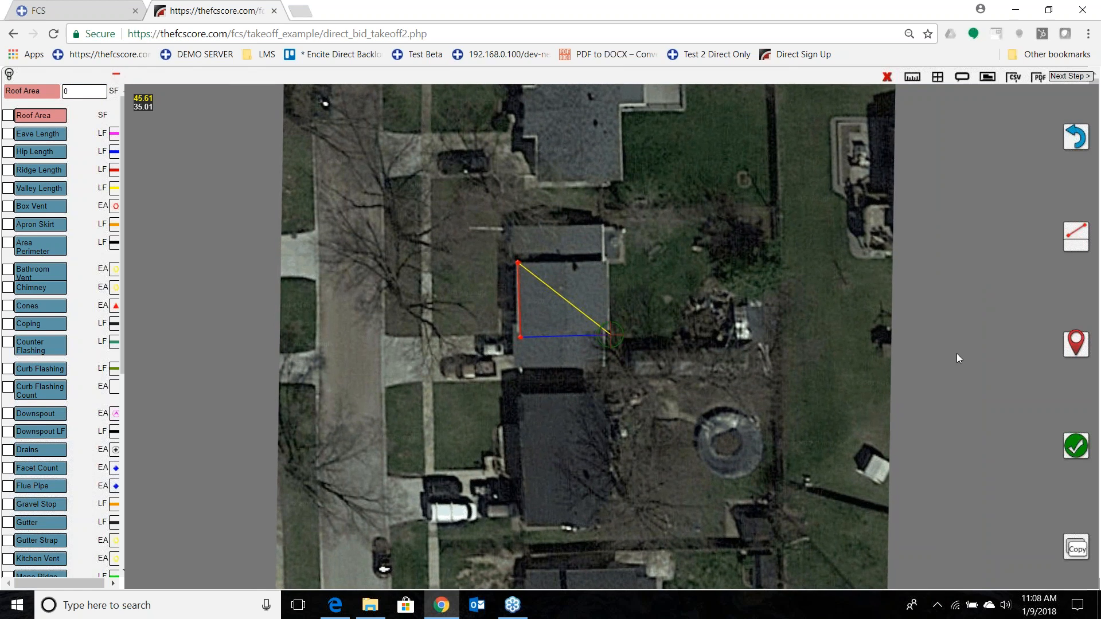
pyautogui.click(1075, 344)
pyautogui.moveTo(710, 360); pyautogui.dragTo(710, 435)
pyautogui.click(1076, 344)
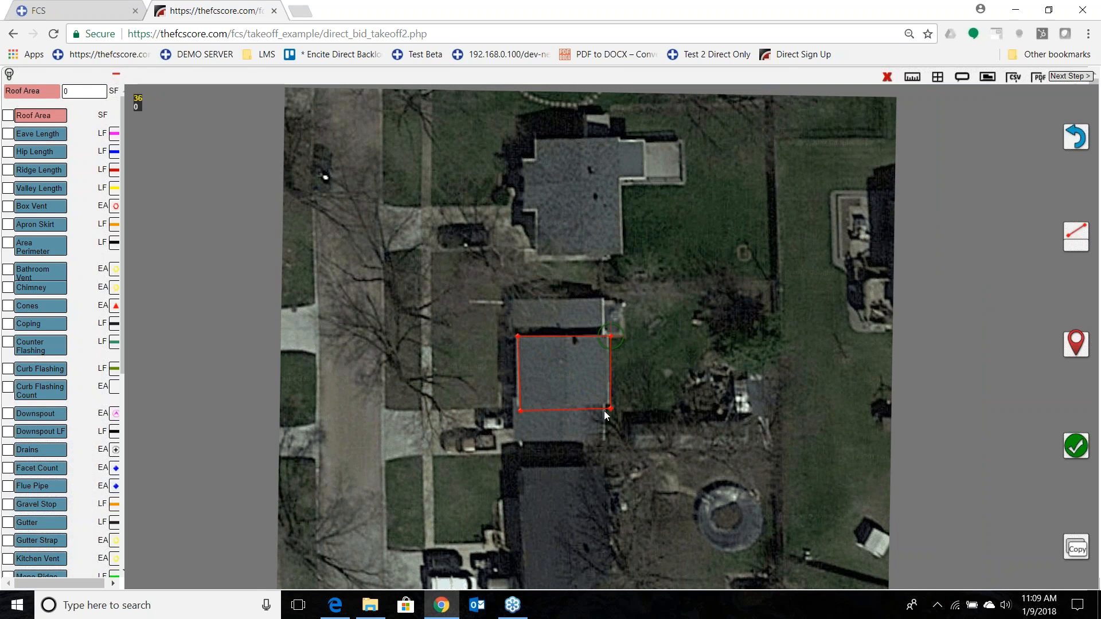
pyautogui.click(1077, 138)
pyautogui.click(1077, 139)
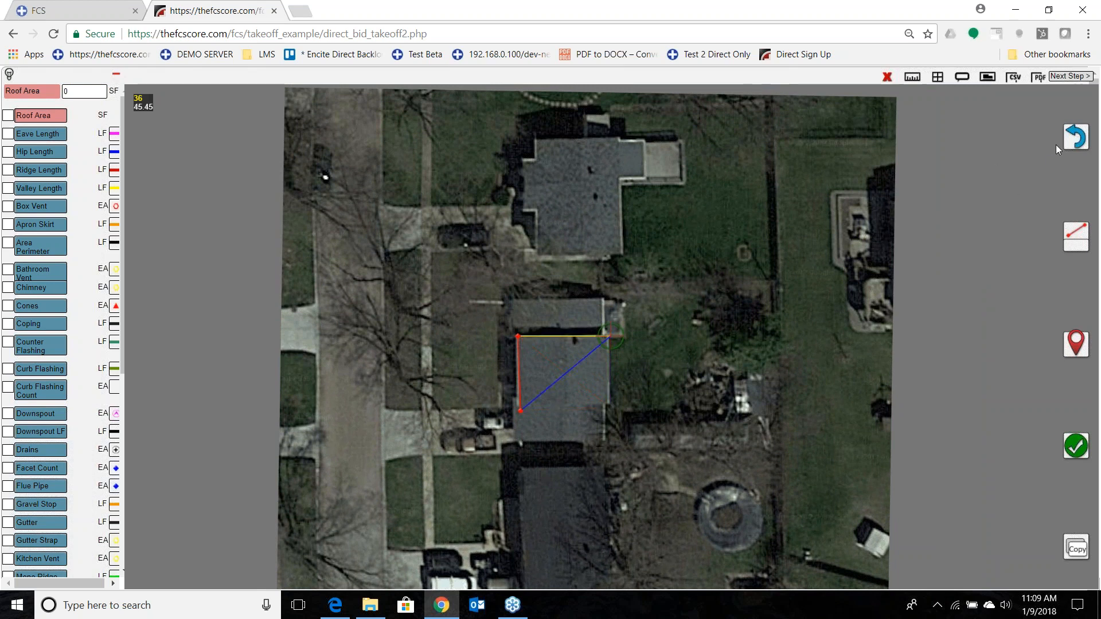
# Plot the remaining three corners of the main roof section and close it as a roof area of about 28 by 36 LF.
pyautogui.moveTo(554, 385); pyautogui.dragTo(648, 331)
pyautogui.scroll(3, 656, 349)
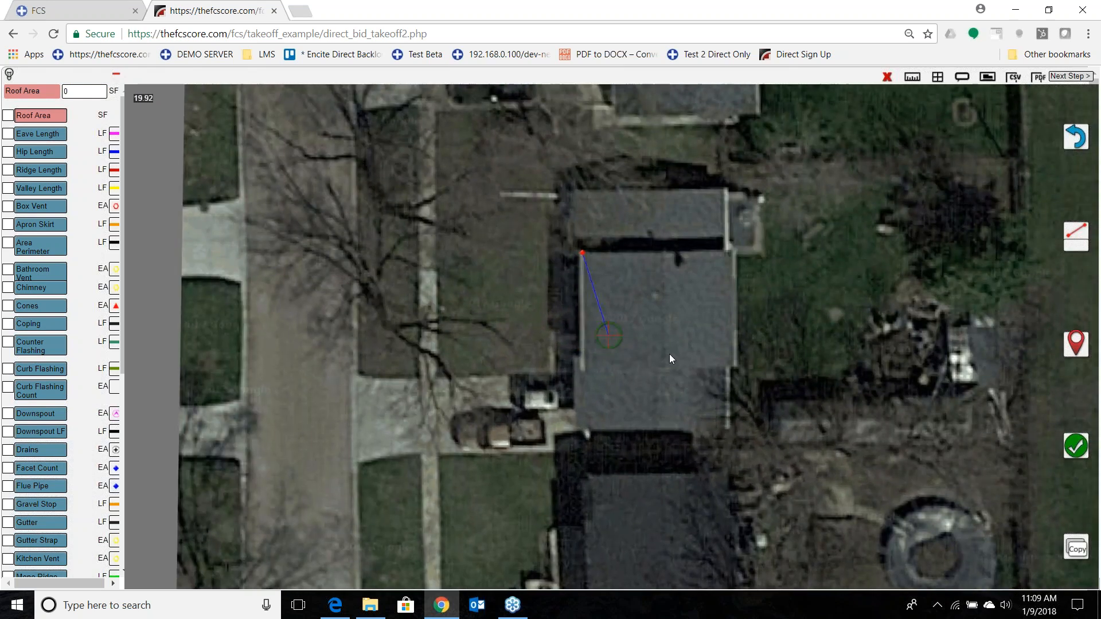
pyautogui.moveTo(670, 353); pyautogui.dragTo(695, 337)
pyautogui.moveTo(679, 429); pyautogui.dragTo(674, 412)
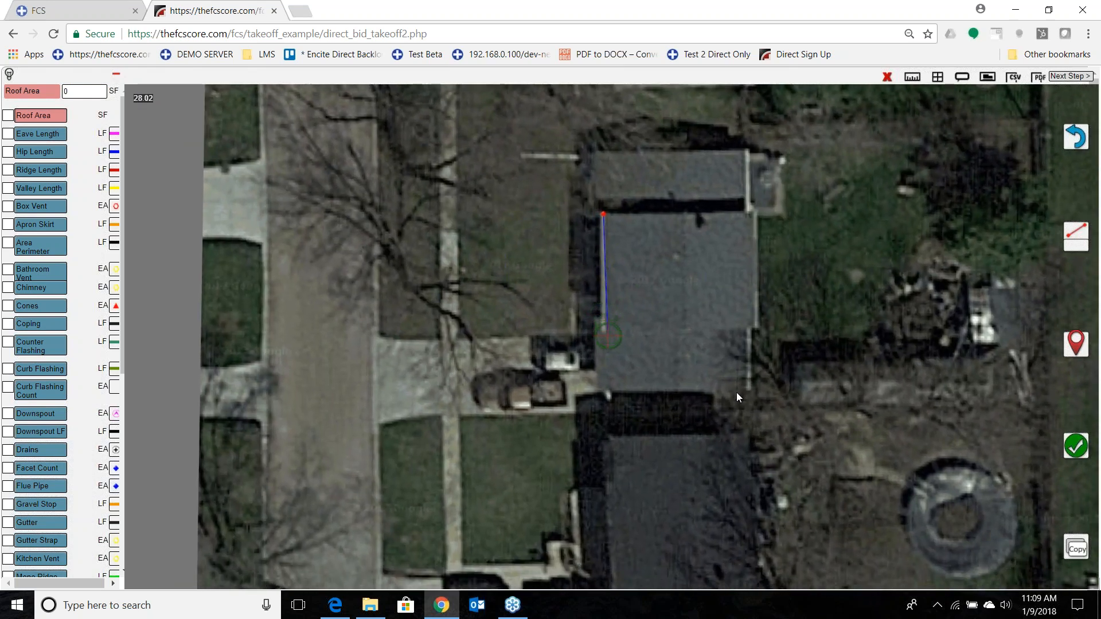
pyautogui.click(1067, 346)
pyautogui.moveTo(776, 410); pyautogui.dragTo(626, 412)
pyautogui.click(1075, 344)
pyautogui.moveTo(693, 361); pyautogui.dragTo(690, 483)
pyautogui.click(1075, 344)
pyautogui.click(1076, 445)
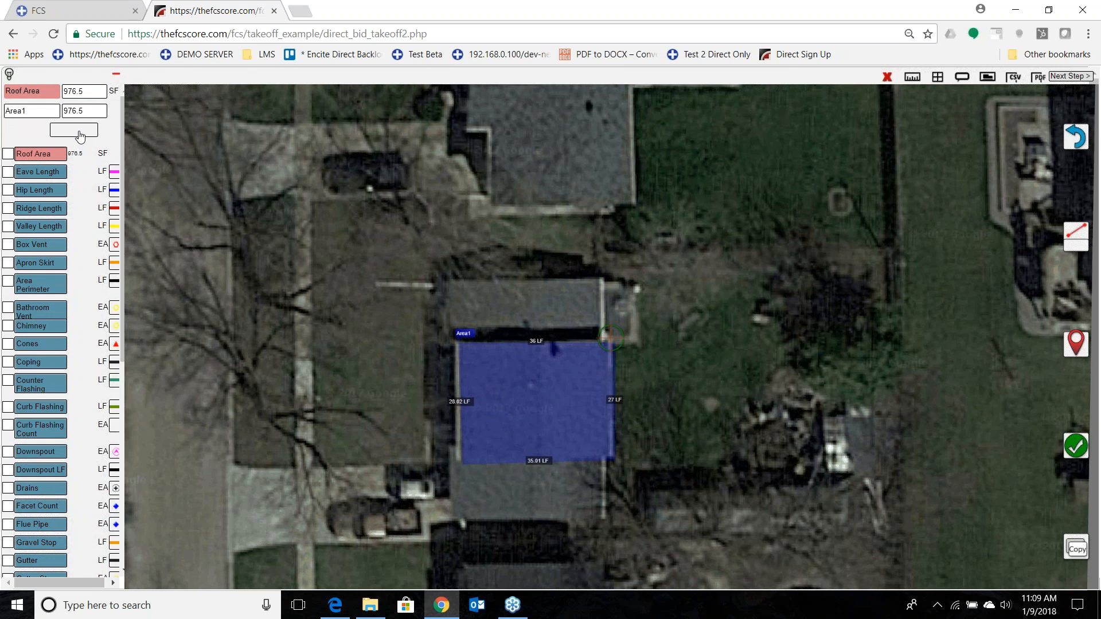
# Add a pitch to the main roof area and set it to 4/12.
pyautogui.click(80, 137)
pyautogui.click(149, 195)
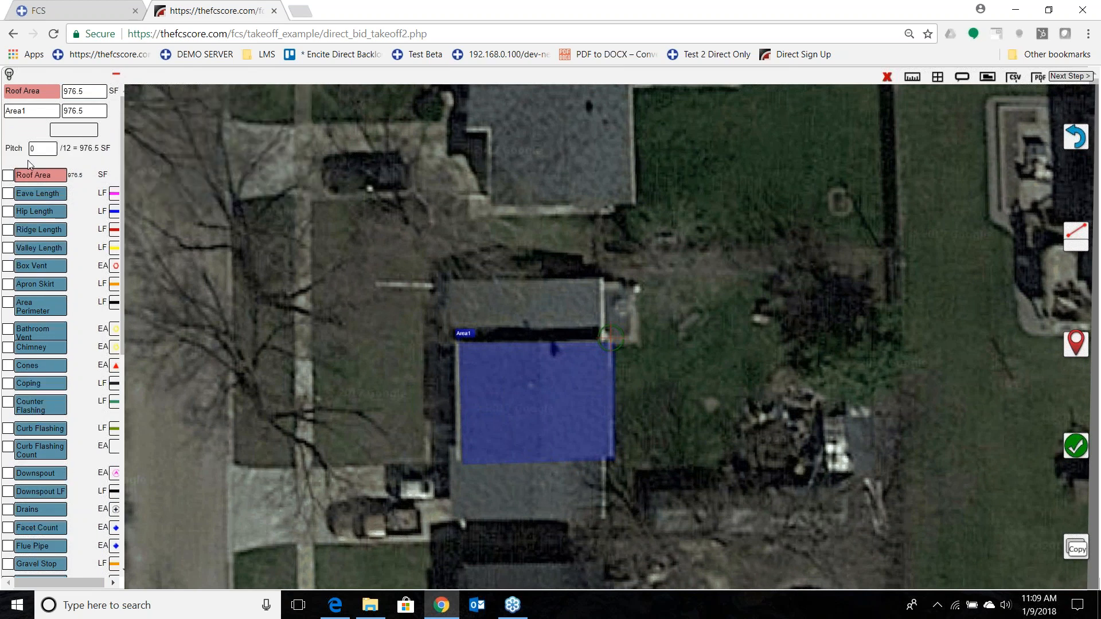
pyautogui.click(43, 147)
pyautogui.write('4')
pyautogui.press('Tab')
# Outline the narrow roof section above the main one as a second roof area of about 35 by 12 LF.
pyautogui.moveTo(497, 371); pyautogui.dragTo(636, 411)
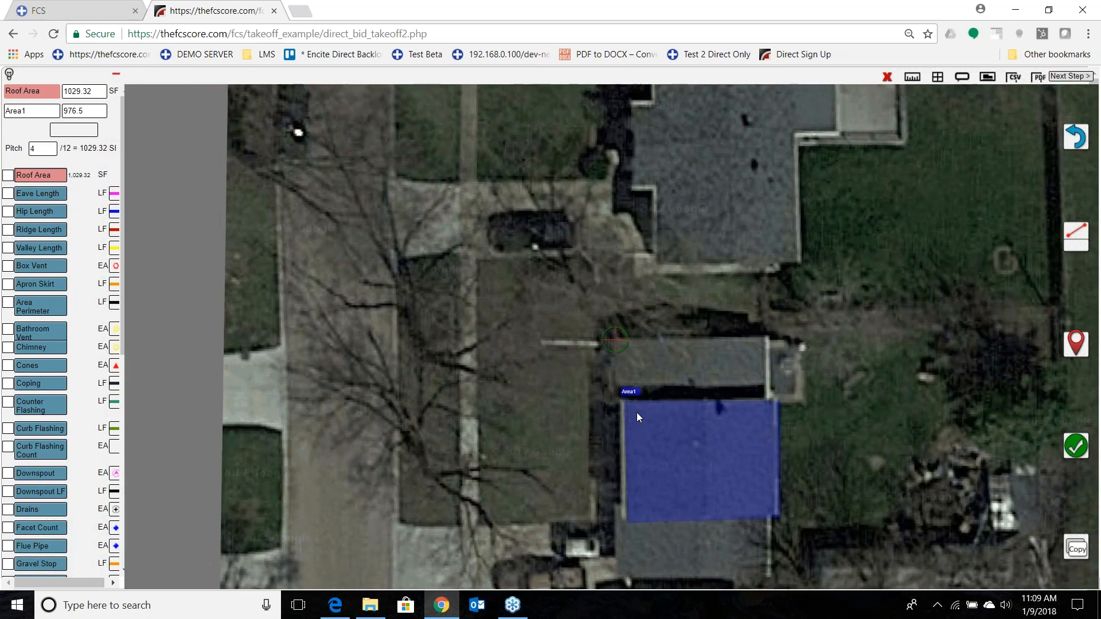
pyautogui.click(1077, 346)
pyautogui.moveTo(704, 504); pyautogui.dragTo(702, 460)
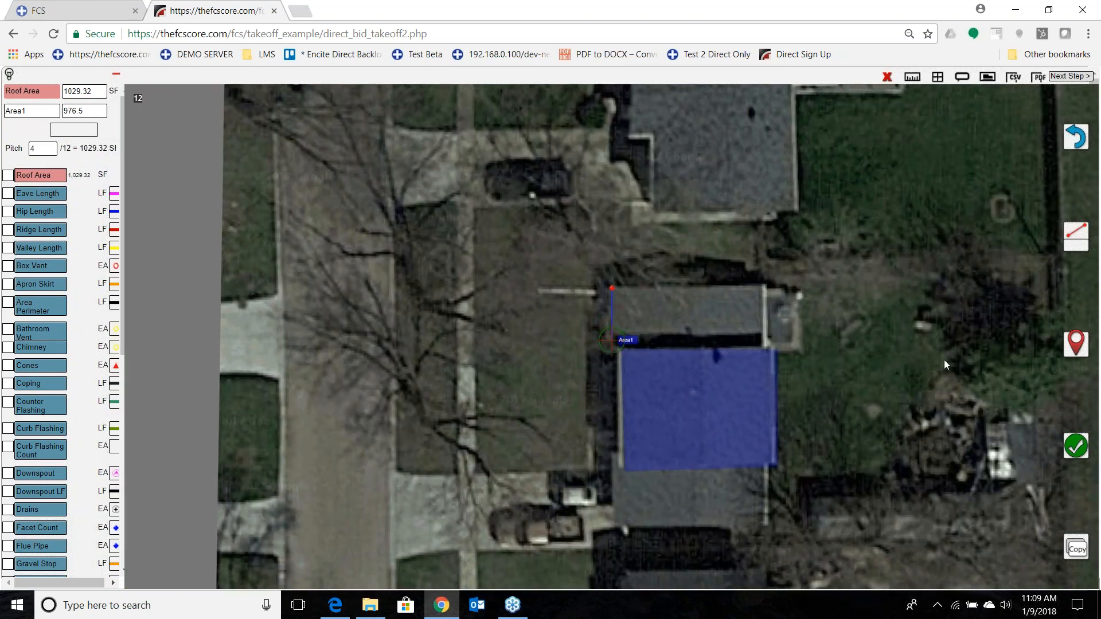
pyautogui.click(1076, 344)
pyautogui.moveTo(745, 493); pyautogui.dragTo(591, 488)
pyautogui.click(1075, 344)
pyautogui.moveTo(736, 414); pyautogui.dragTo(735, 456)
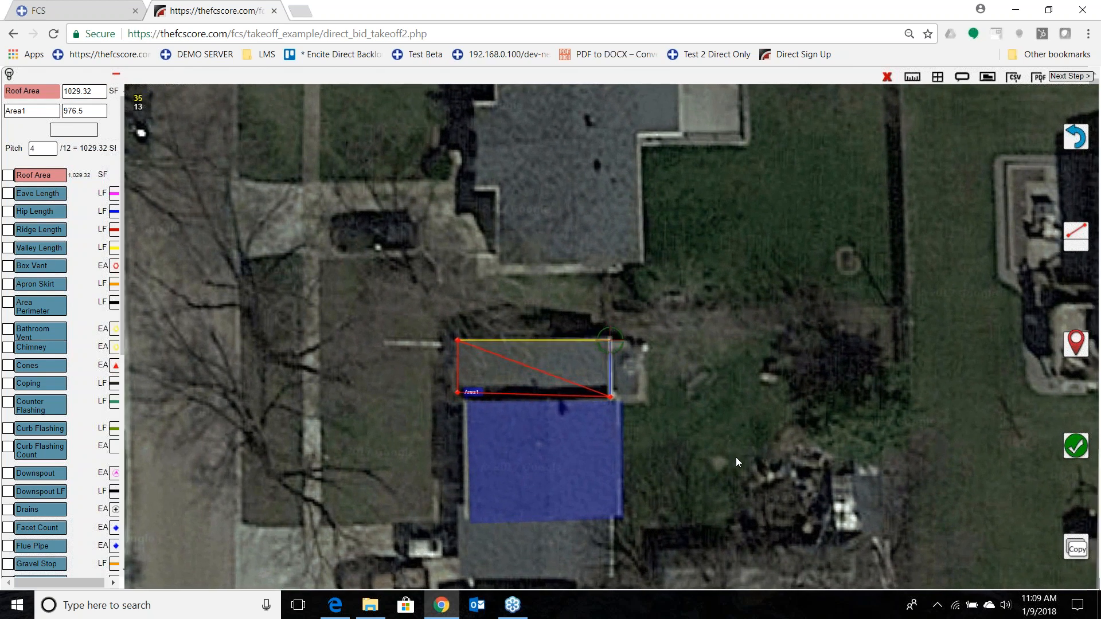
pyautogui.click(1073, 340)
pyautogui.click(1075, 446)
# Add a pitch to the second roof area and set it to 4/12.
pyautogui.click(83, 195)
pyautogui.click(144, 197)
pyautogui.click(40, 209)
pyautogui.press('BackSpace')
pyautogui.write('4')
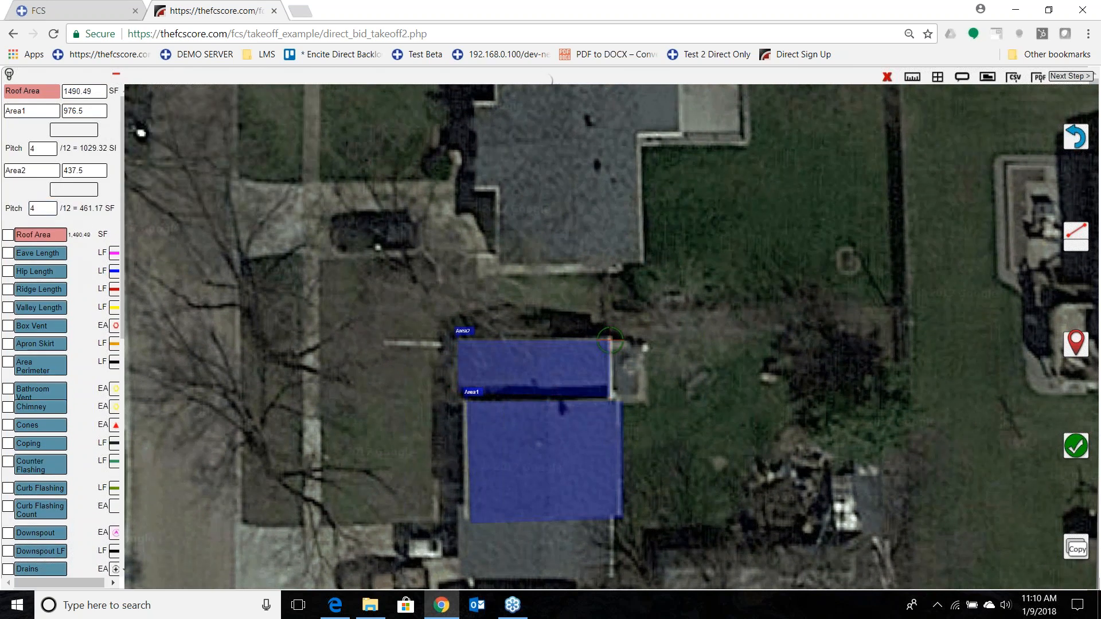
# Outline the roof section below the main one as a third roof area of about 34 by 16 LF.
pyautogui.moveTo(556, 478); pyautogui.dragTo(688, 366)
pyautogui.click(1070, 346)
pyautogui.moveTo(715, 424)
pyautogui.mouseDown()
pyautogui.moveTo(728, 421)
pyautogui.moveTo(721, 346)
pyautogui.moveTo(710, 359)
pyautogui.mouseUp()
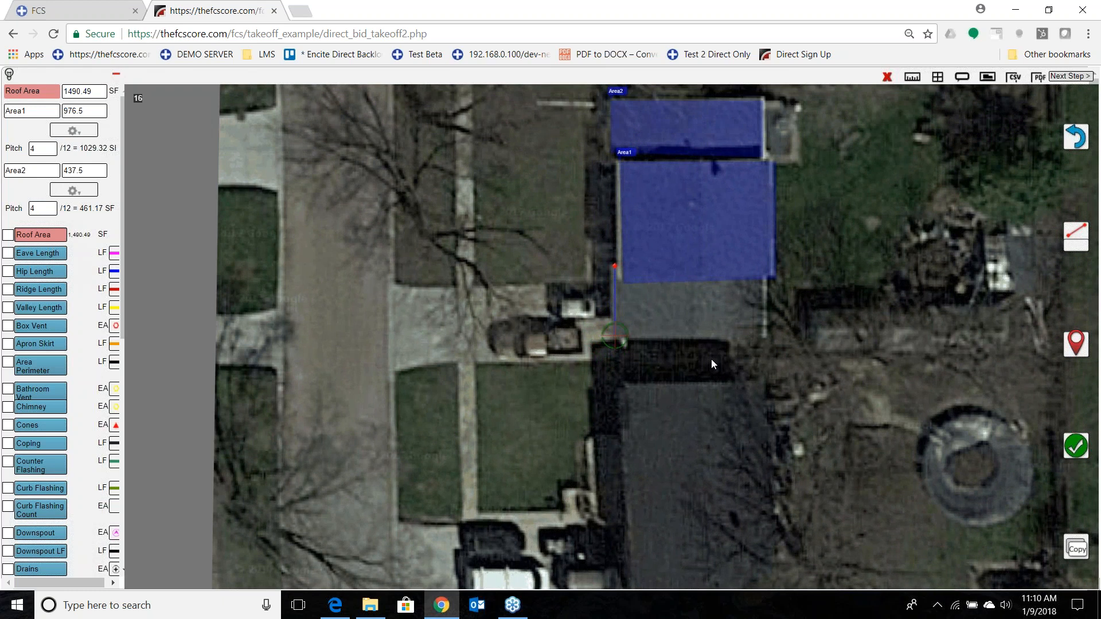
pyautogui.click(1075, 344)
pyautogui.moveTo(674, 407)
pyautogui.mouseDown()
pyautogui.moveTo(564, 394)
pyautogui.moveTo(520, 404)
pyautogui.mouseUp()
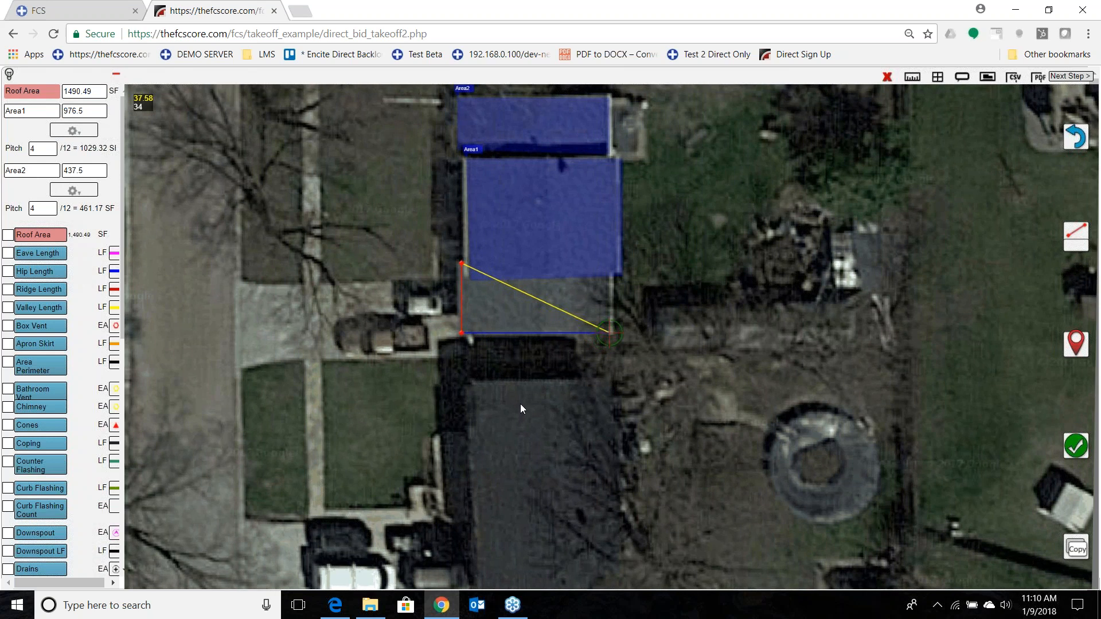
pyautogui.click(1075, 344)
pyautogui.moveTo(714, 369); pyautogui.dragTo(739, 409)
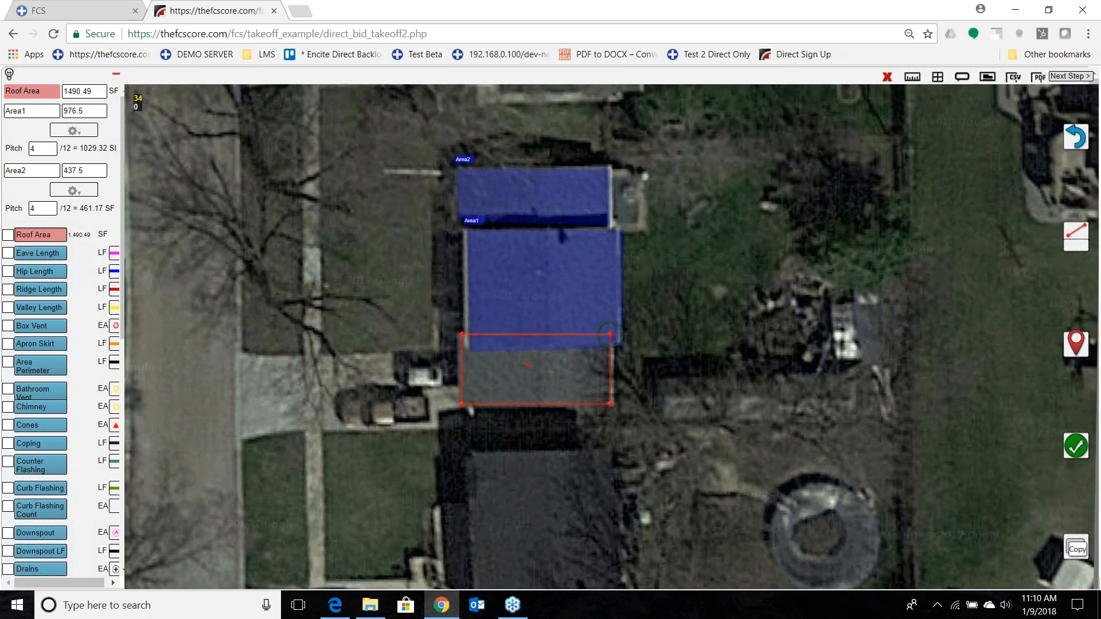
pyautogui.click(1076, 445)
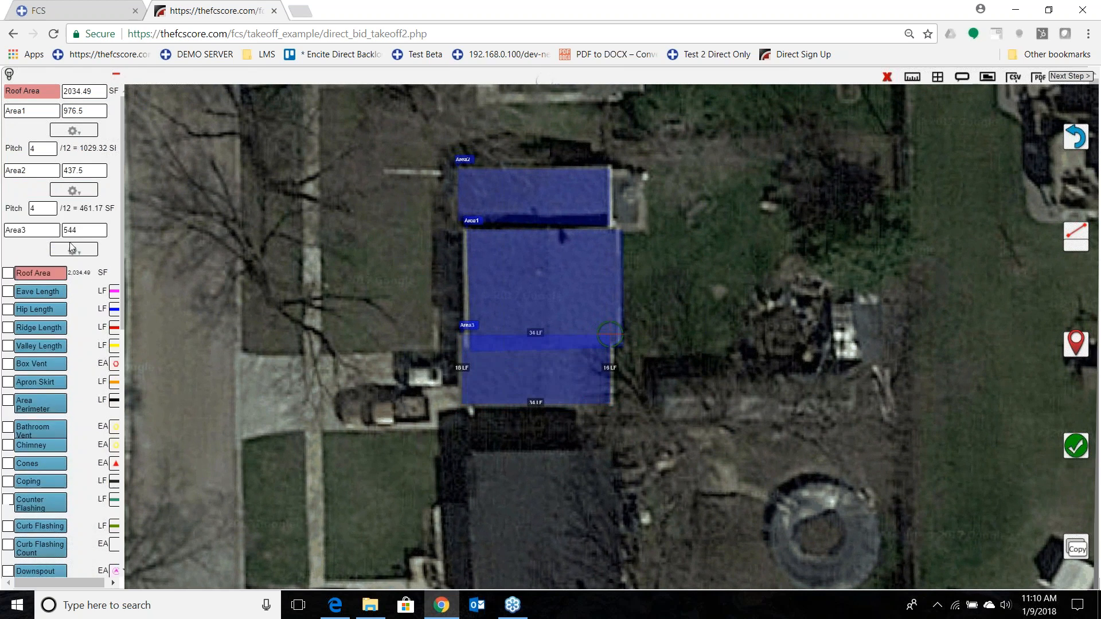
# Add a pitch to the third roof area and set it to 4/12.
pyautogui.click(73, 250)
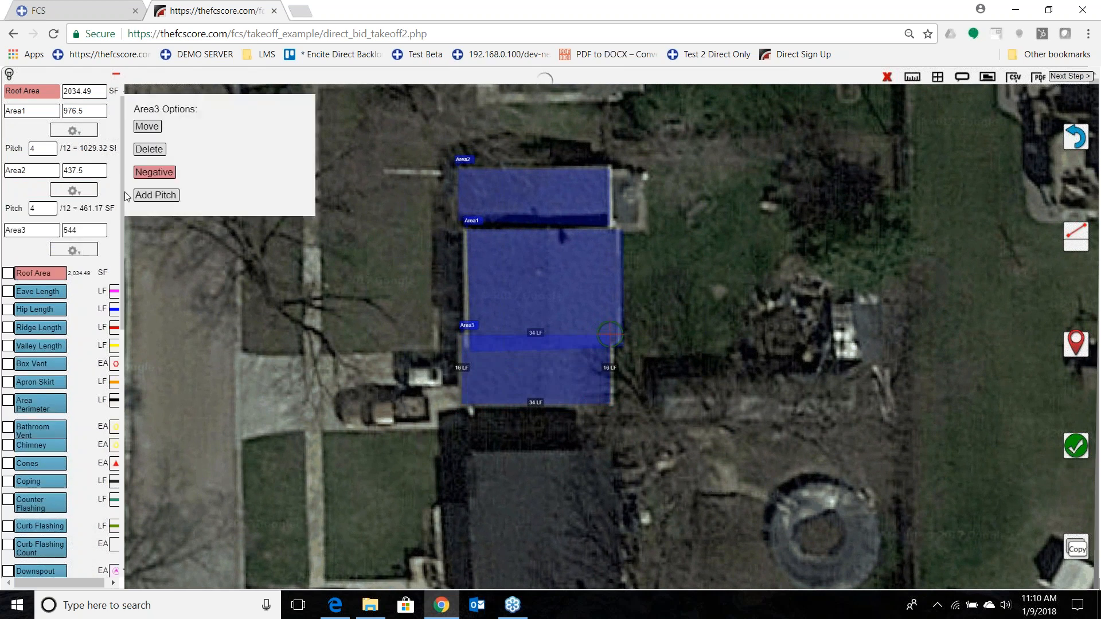
pyautogui.click(156, 196)
pyautogui.click(51, 268)
pyautogui.write('4')
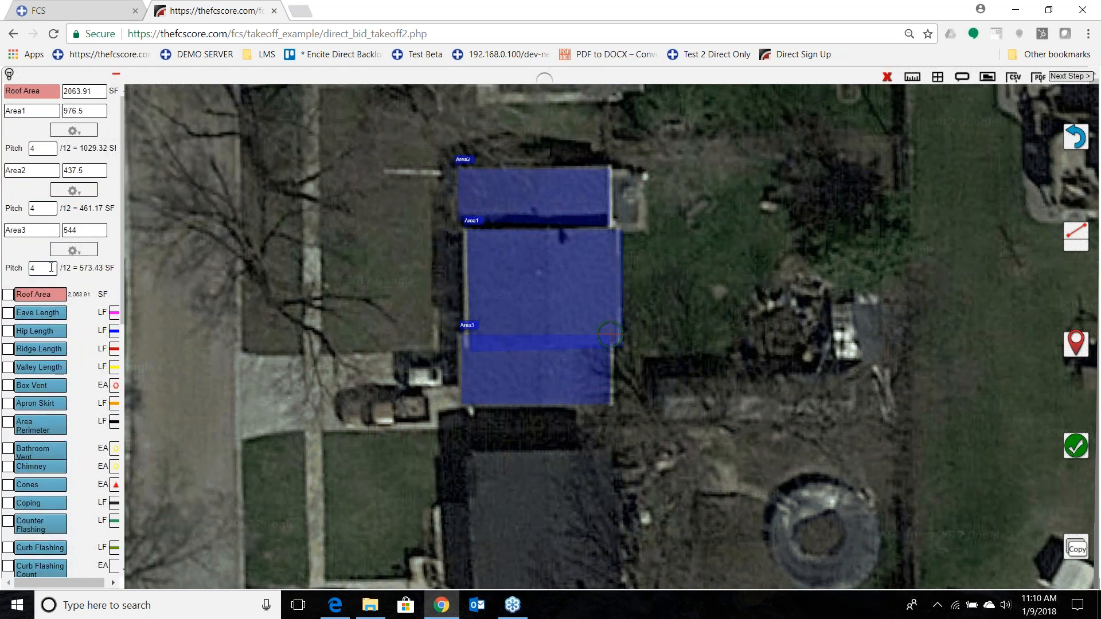
# Measure an eave of about 28 LF along the driveway-side edge of the main roof section.
pyautogui.click(39, 313)
pyautogui.moveTo(444, 282)
pyautogui.mouseDown()
pyautogui.moveTo(588, 368)
pyautogui.moveTo(574, 421)
pyautogui.mouseUp()
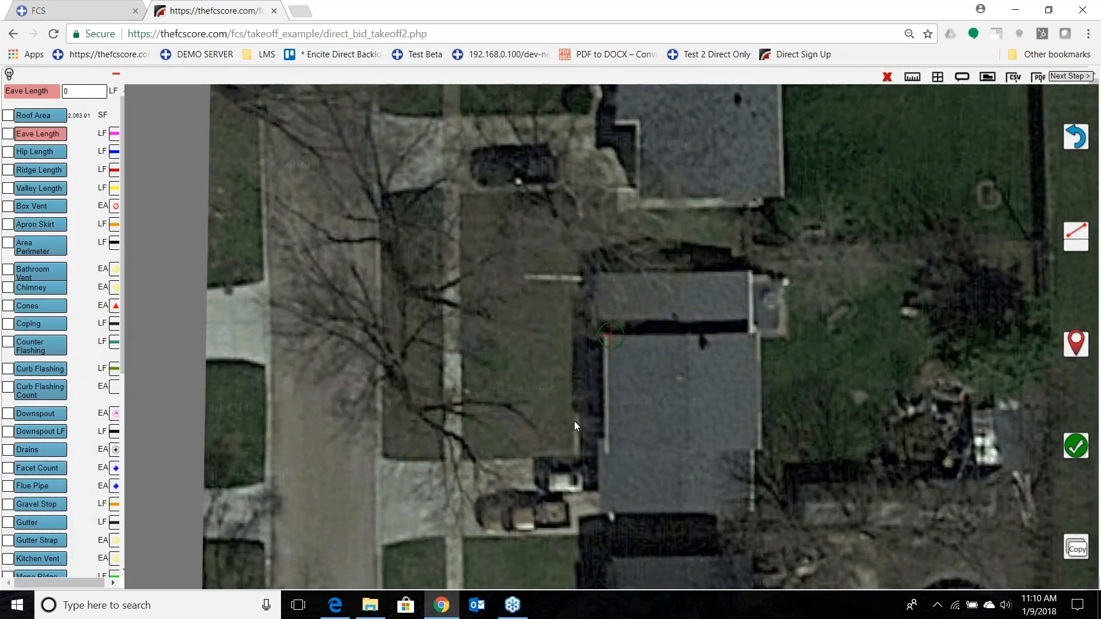
pyautogui.click(1076, 344)
pyautogui.moveTo(880, 490); pyautogui.dragTo(879, 383)
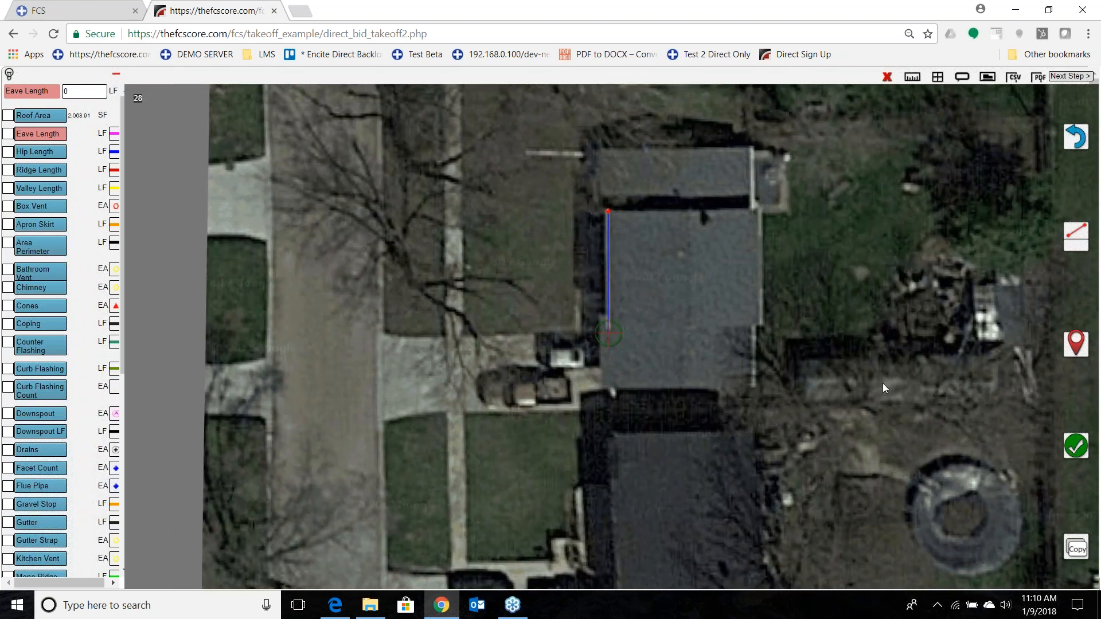
pyautogui.click(1075, 447)
# Measure an eave of about 26 LF along the backyard-side edge of the main roof section.
pyautogui.moveTo(680, 416); pyautogui.dragTo(532, 428)
pyautogui.click(1073, 347)
pyautogui.moveTo(703, 359); pyautogui.dragTo(708, 477)
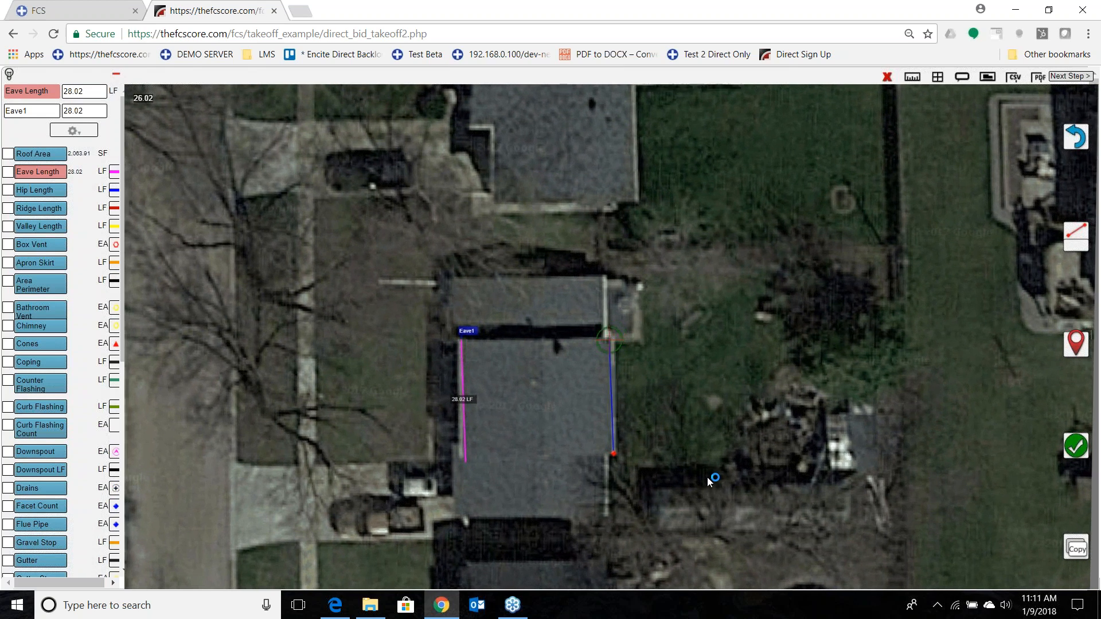
pyautogui.click(1080, 447)
# Measure an eave of about 17 LF along the driveway-side edge of the lower roof section.
pyautogui.moveTo(601, 515); pyautogui.dragTo(760, 388)
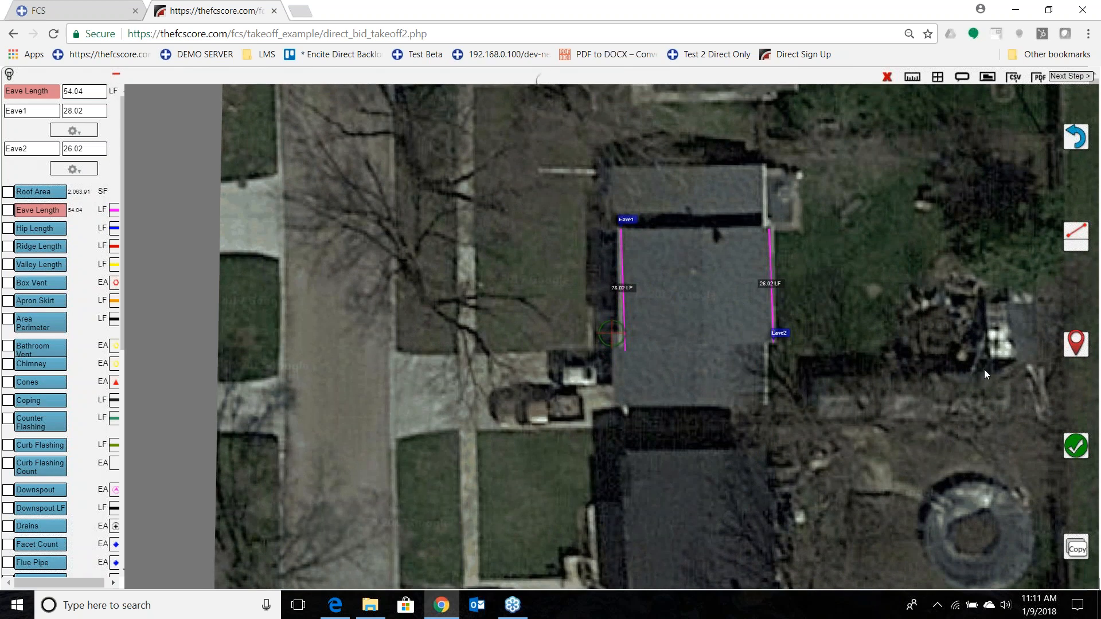
pyautogui.click(1074, 347)
pyautogui.moveTo(712, 486); pyautogui.dragTo(712, 414)
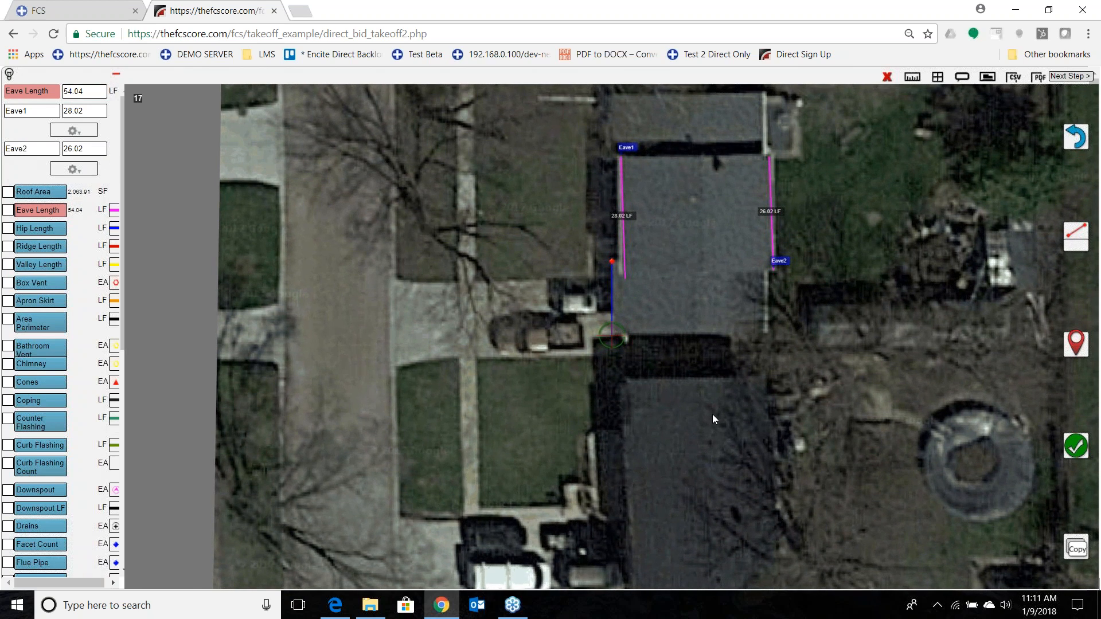
pyautogui.click(1075, 445)
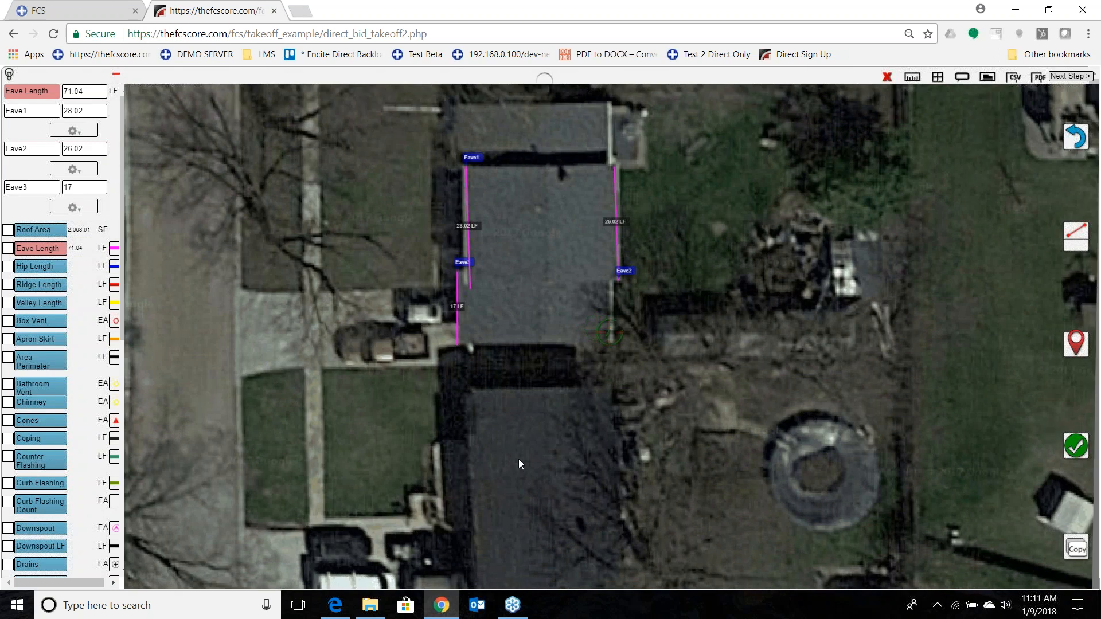
# Measure an eave of about 14 LF along the backyard-side edge of the lower roof section.
pyautogui.moveTo(518, 459); pyautogui.dragTo(524, 457)
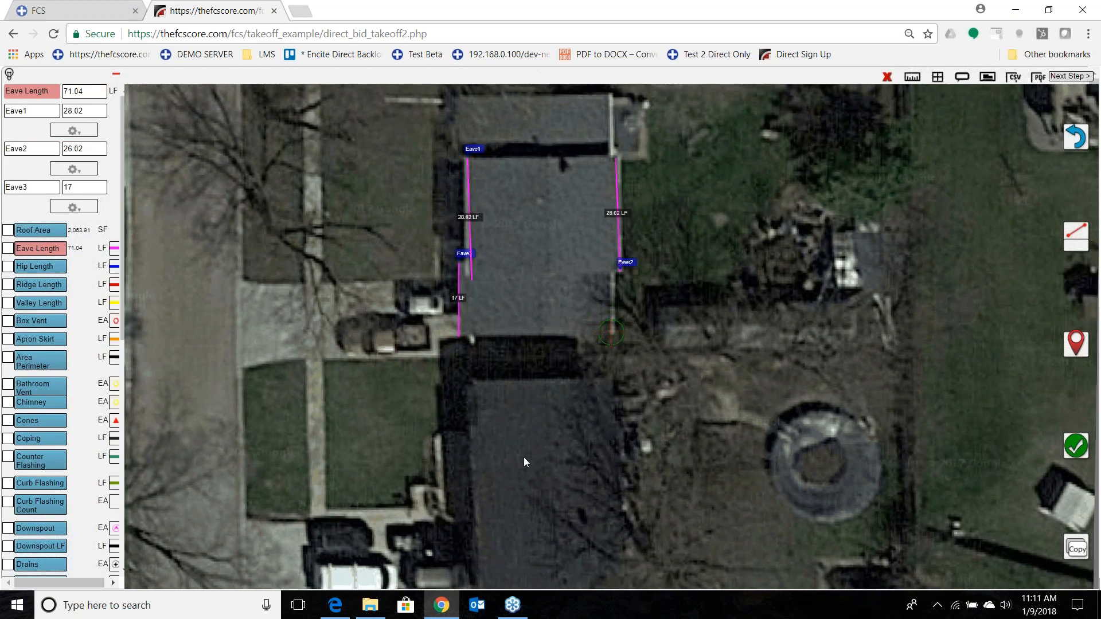
pyautogui.click(1073, 345)
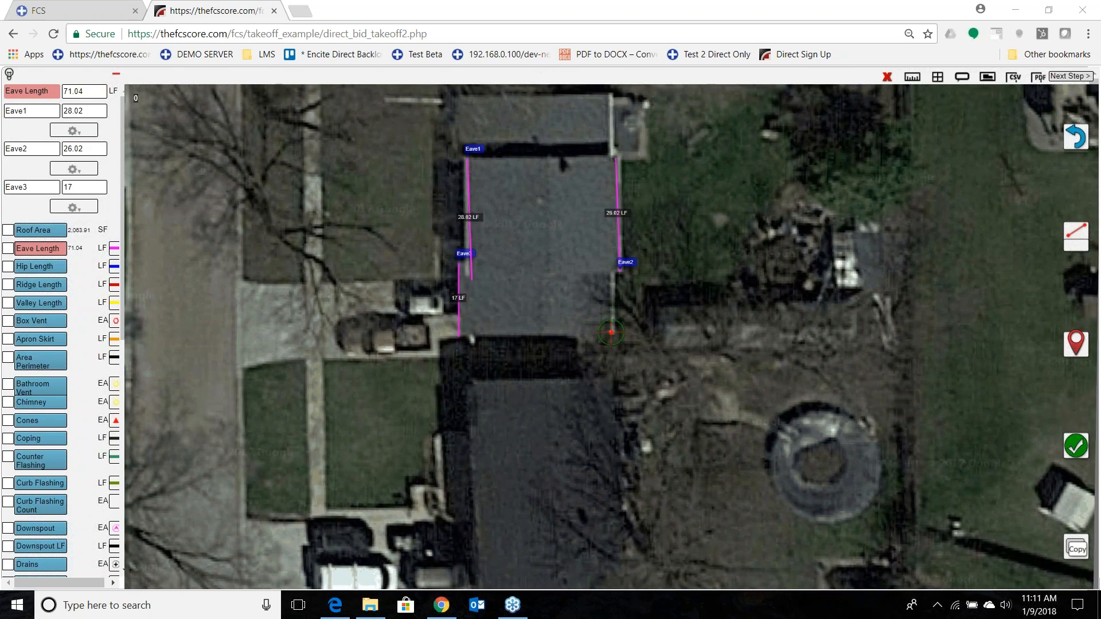
pyautogui.moveTo(1050, 383); pyautogui.dragTo(1045, 425)
pyautogui.click(1082, 451)
# Measure eaves along the upper roof section's two side edges, about 12 LF on the driveway side and 14 LF on the backyard side.
pyautogui.moveTo(558, 347); pyautogui.dragTo(686, 504)
pyautogui.click(1075, 345)
pyautogui.moveTo(772, 508); pyautogui.dragTo(779, 465)
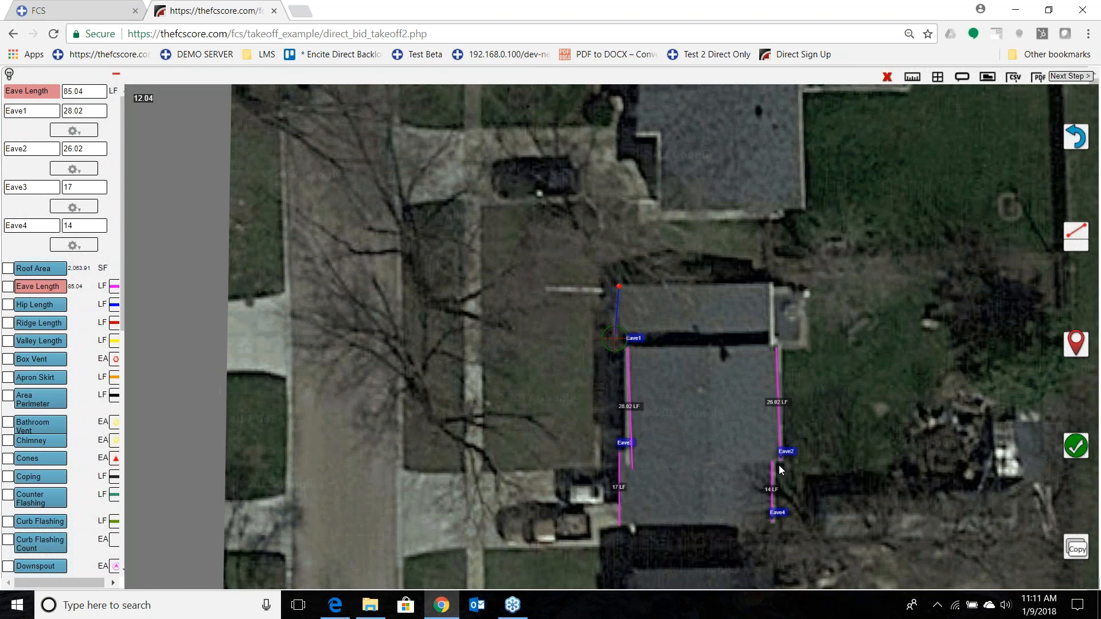
pyautogui.click(1076, 446)
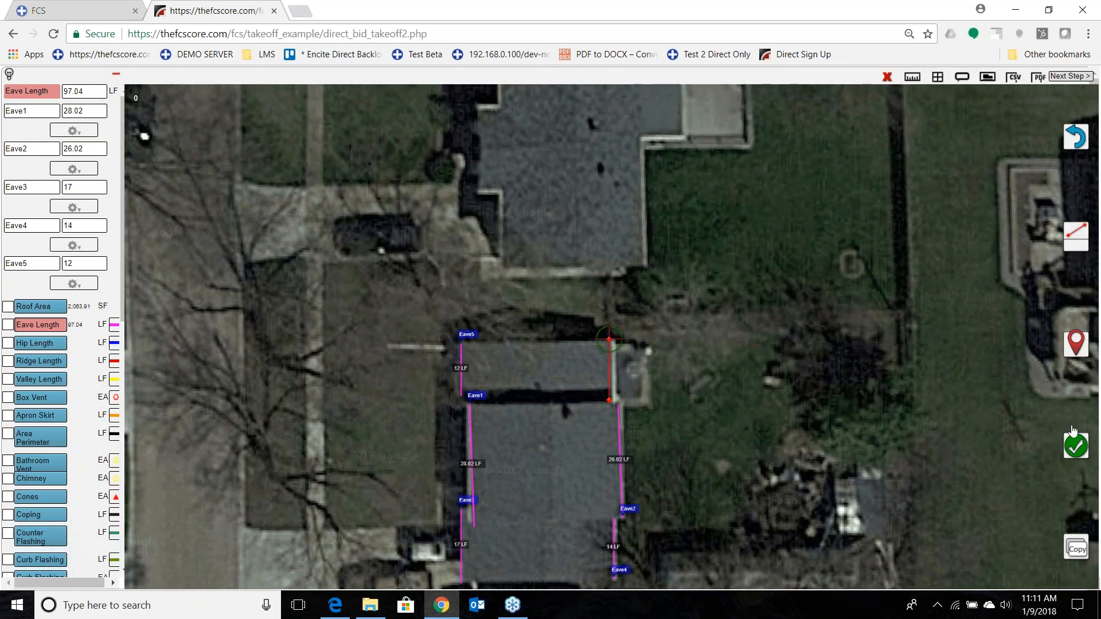
pyautogui.click(1075, 446)
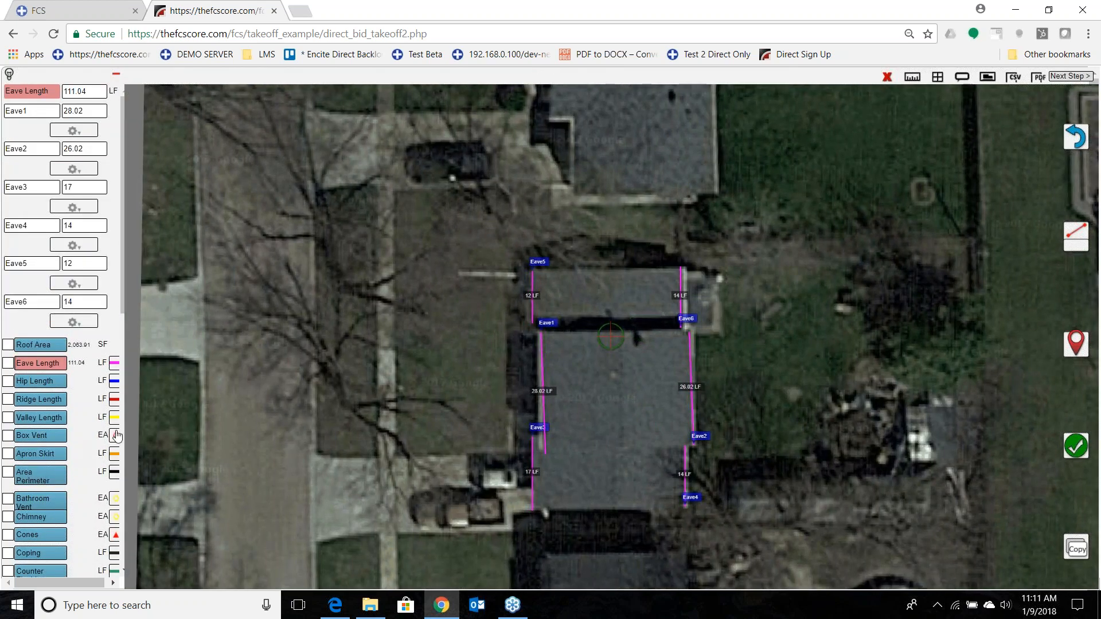
# Measure a ridge length of about 28 LF down the middle of the main roof section.
pyautogui.click(41, 400)
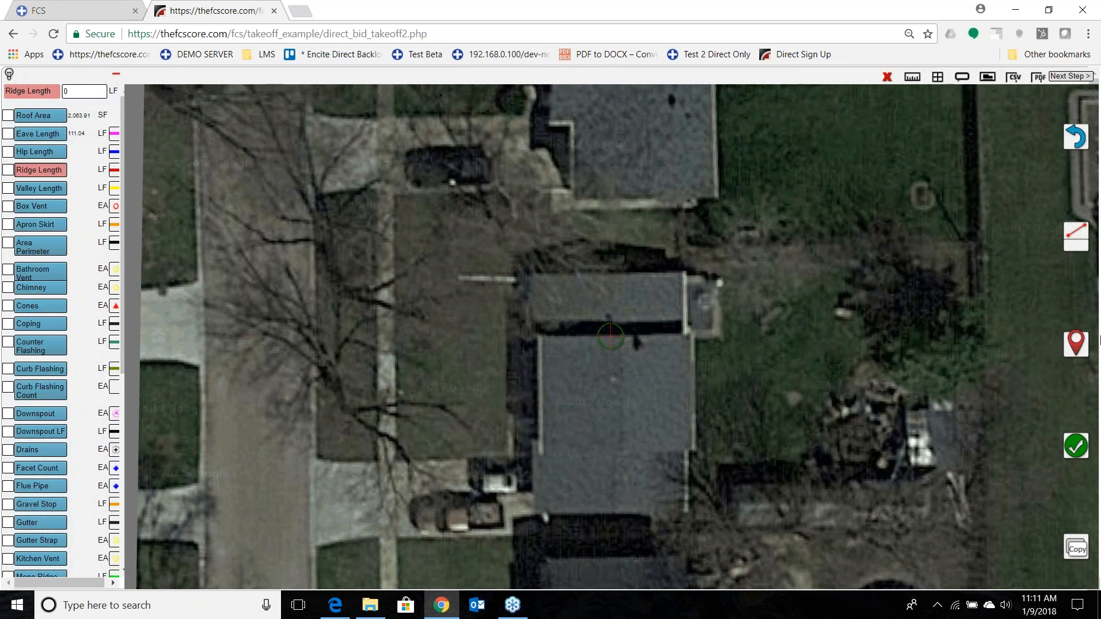
pyautogui.click(1076, 347)
pyautogui.moveTo(793, 507); pyautogui.dragTo(783, 386)
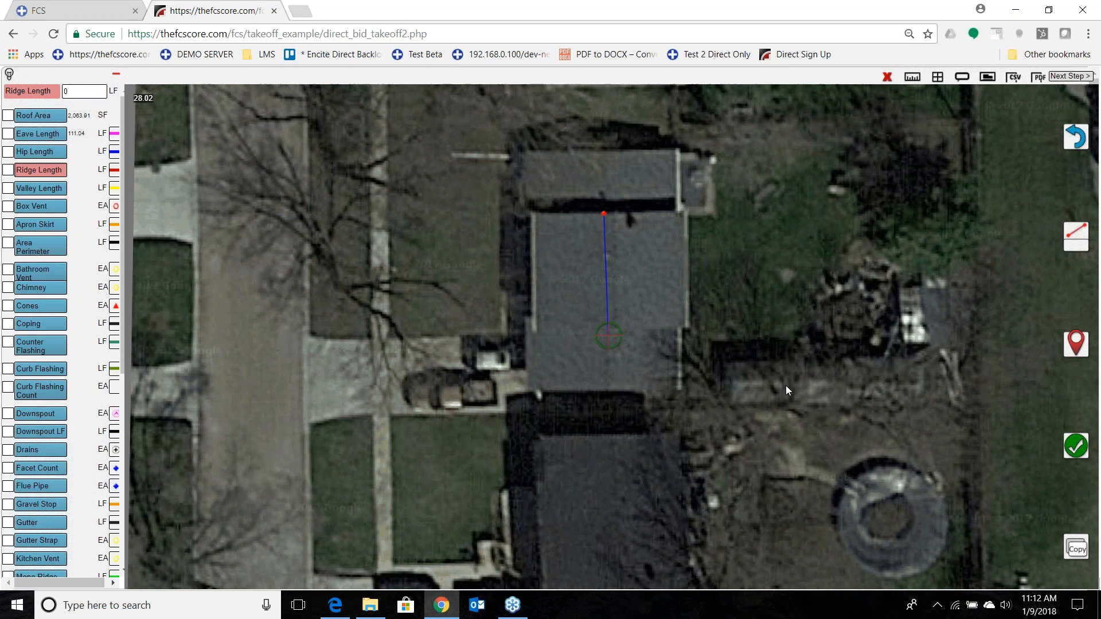
pyautogui.click(1076, 346)
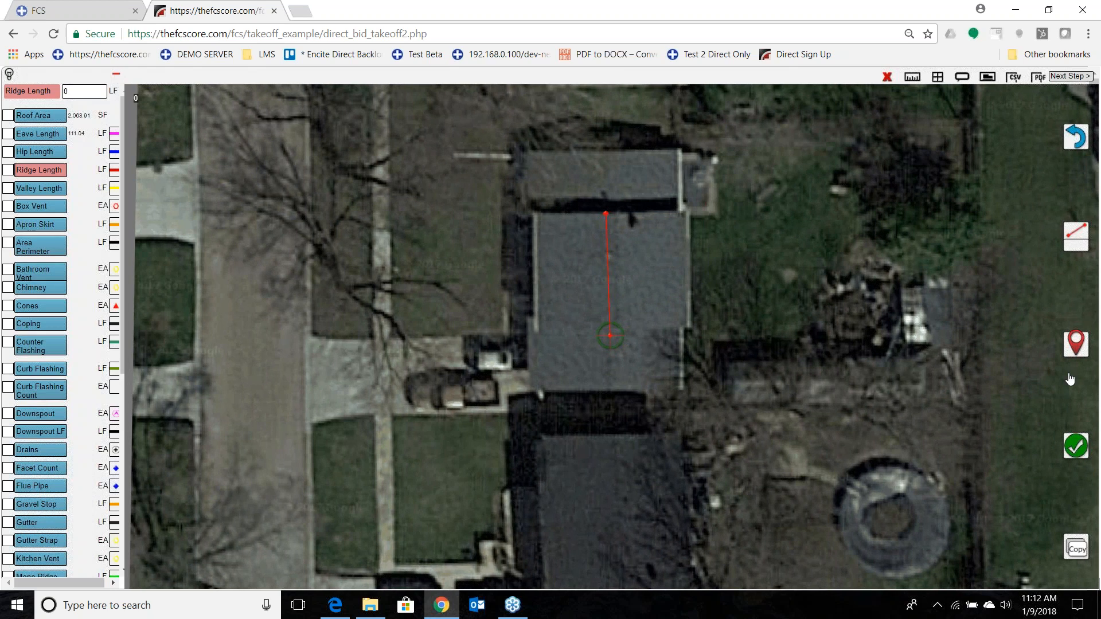
pyautogui.click(1076, 446)
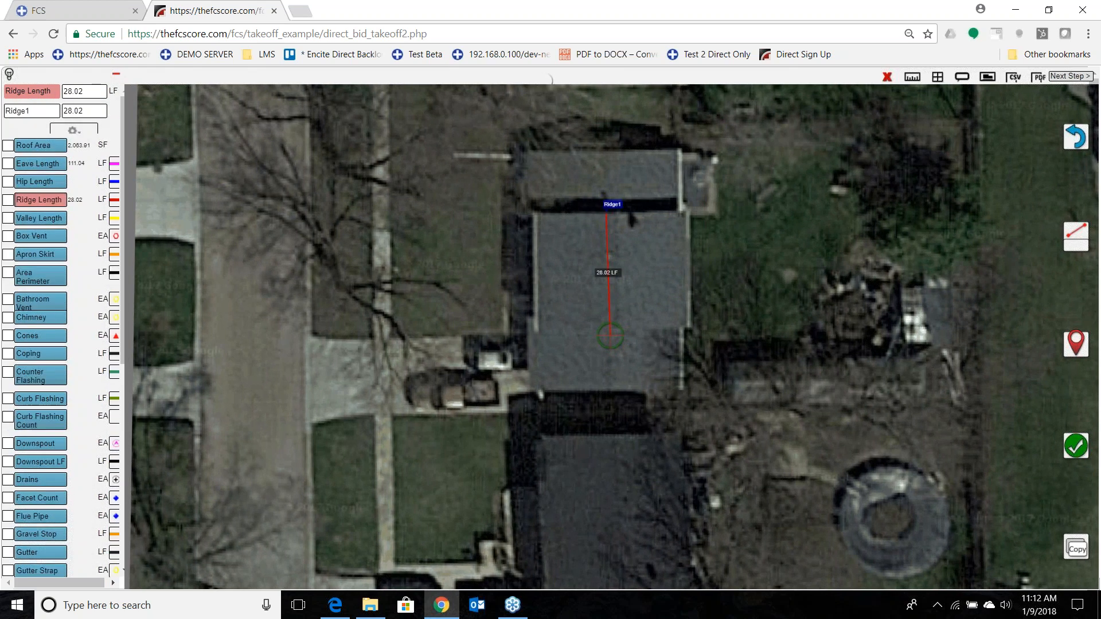
# Measure a second ridge of about 15 LF down the middle of the upper roof section.
pyautogui.moveTo(514, 342); pyautogui.dragTo(512, 524)
pyautogui.click(1076, 344)
pyautogui.moveTo(919, 526); pyautogui.dragTo(920, 462)
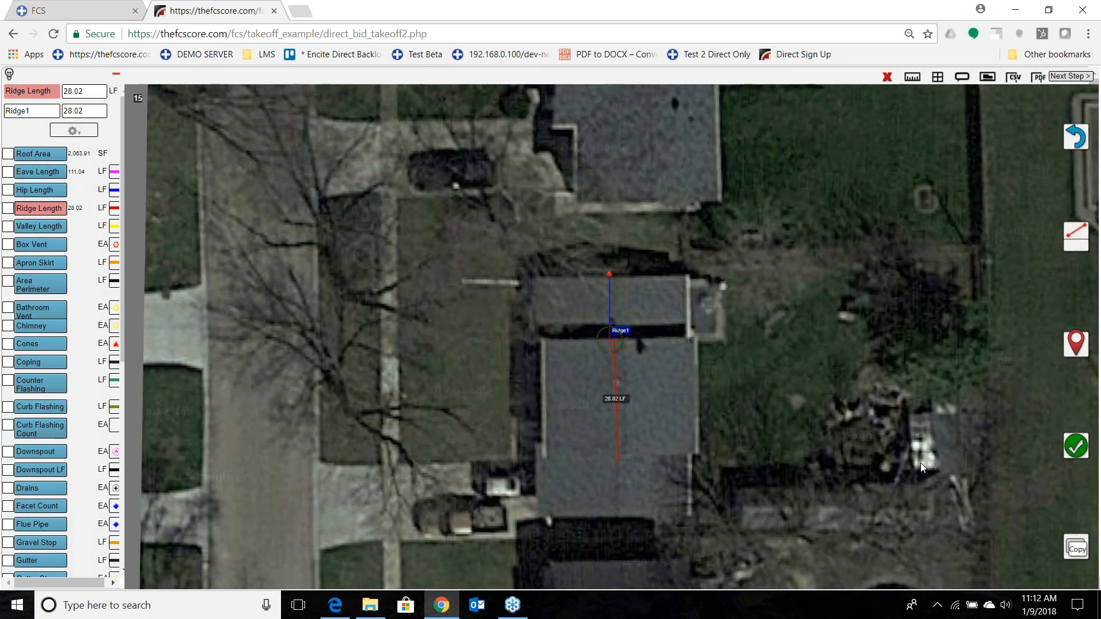
pyautogui.moveTo(869, 556); pyautogui.dragTo(866, 553)
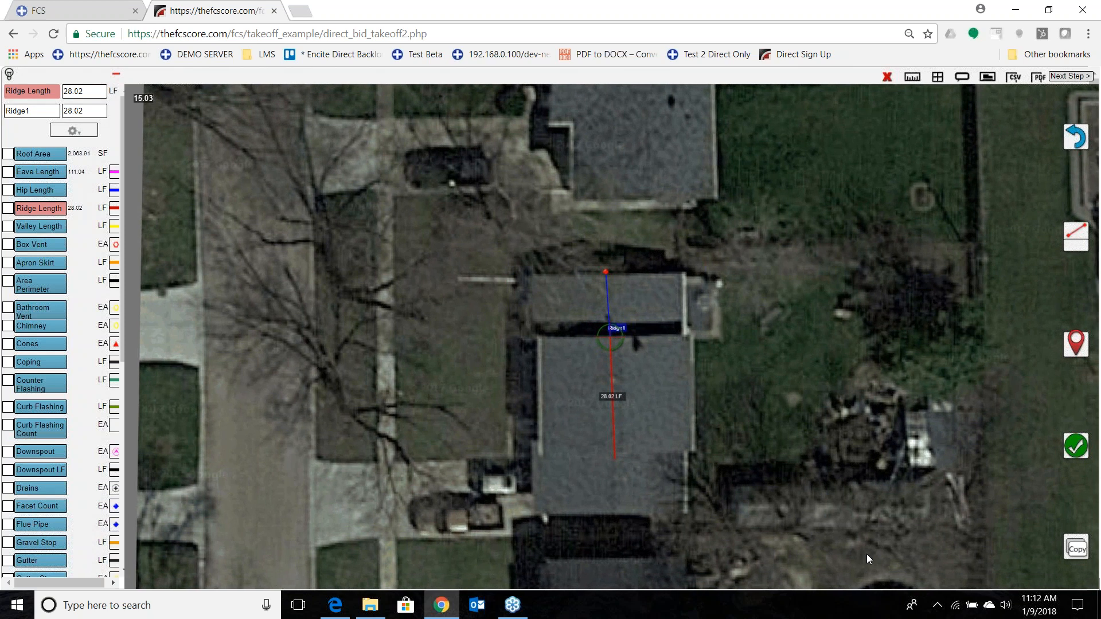
pyautogui.click(1077, 341)
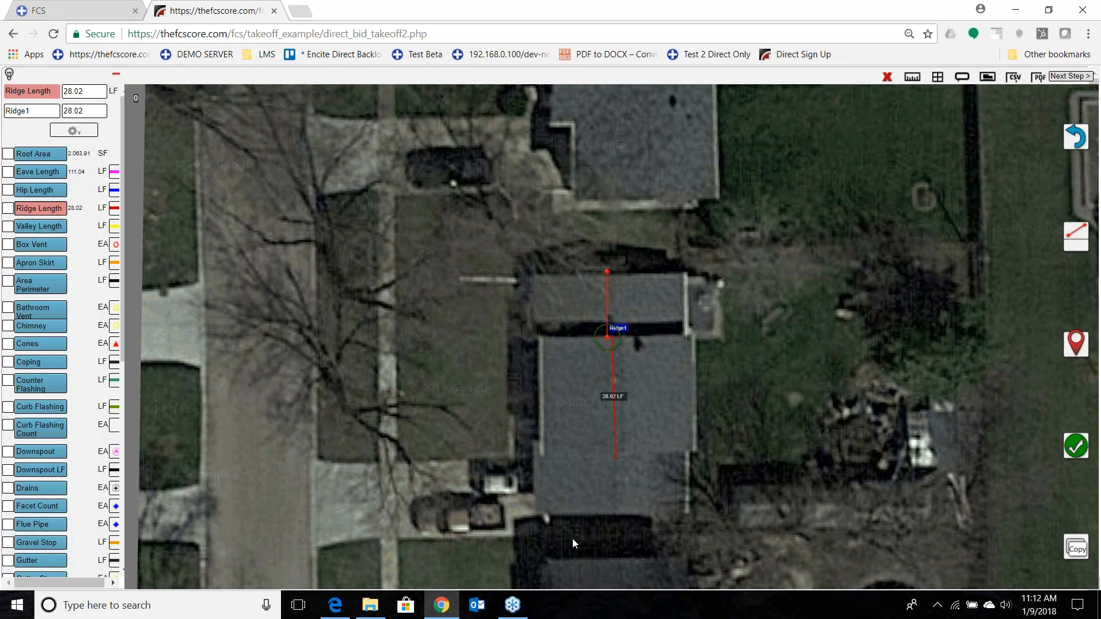
pyautogui.click(1075, 445)
# Measure a third ridge of about 13 LF down the middle of the lower roof section.
pyautogui.moveTo(682, 503); pyautogui.dragTo(682, 390)
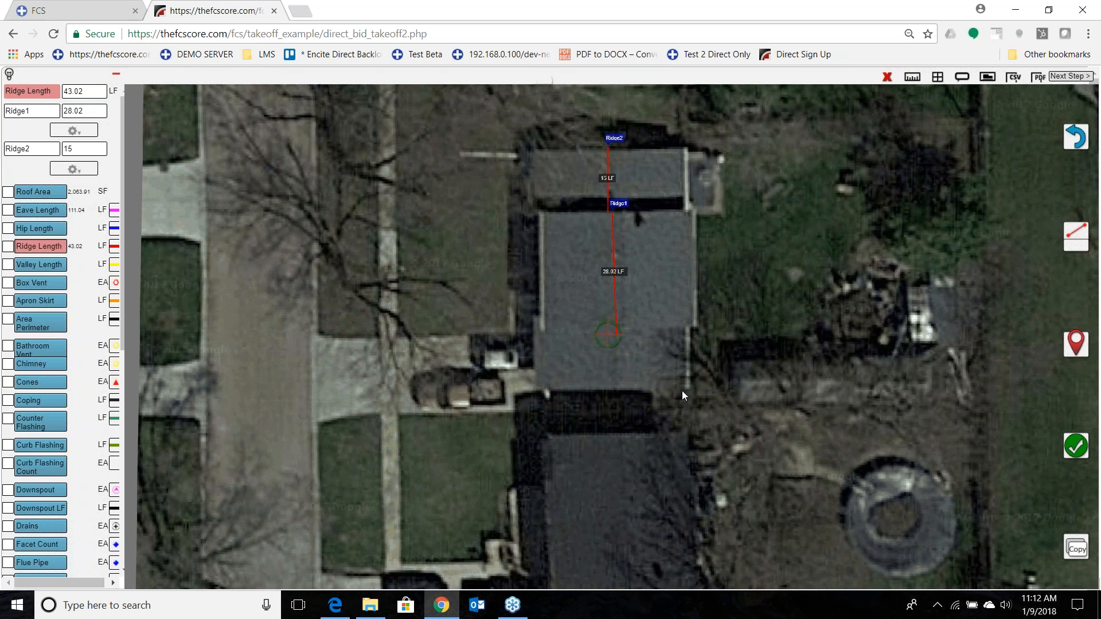
pyautogui.click(1076, 343)
pyautogui.moveTo(737, 504); pyautogui.dragTo(738, 447)
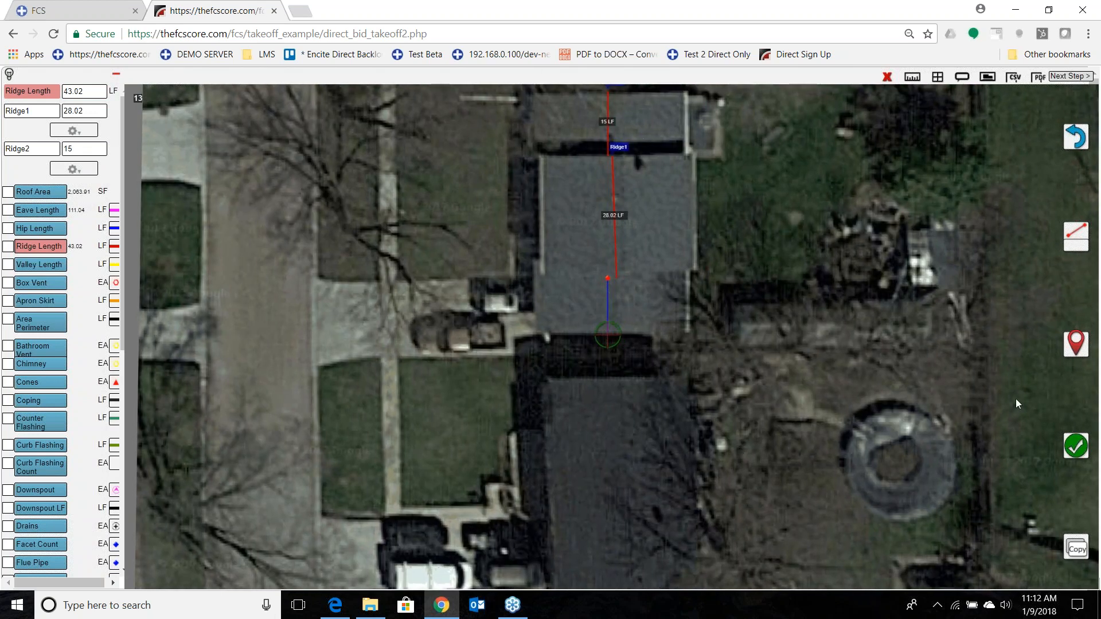
pyautogui.click(1076, 343)
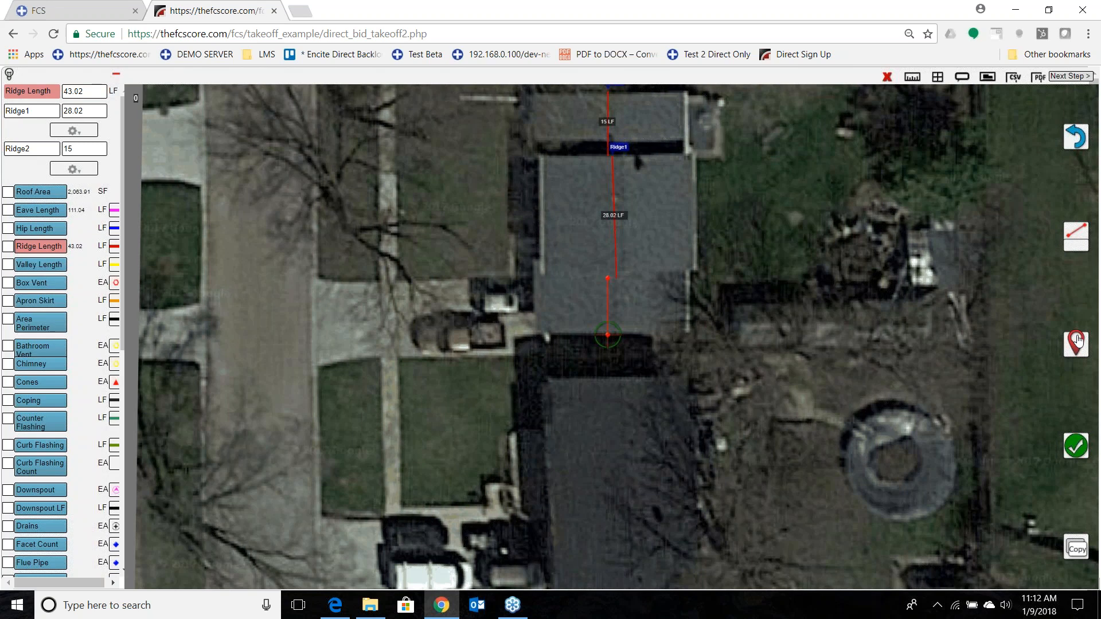
pyautogui.click(1074, 447)
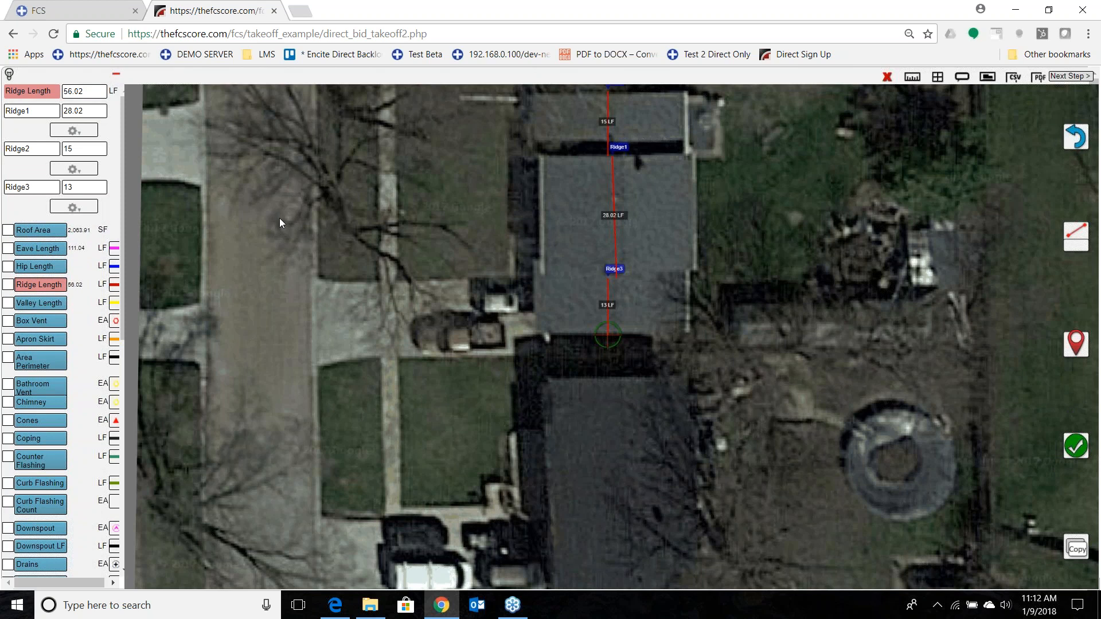
# Show all field condition measurements together on the drawing, review them with the condition list, and hide them again.
pyautogui.click(9, 74)
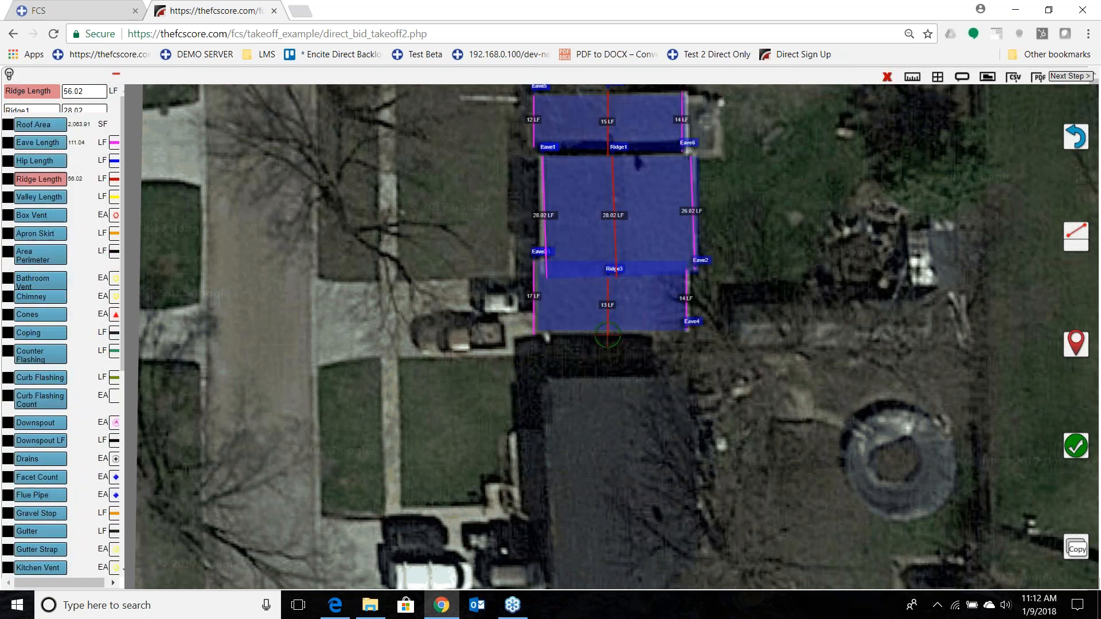
pyautogui.moveTo(410, 251); pyautogui.dragTo(407, 396)
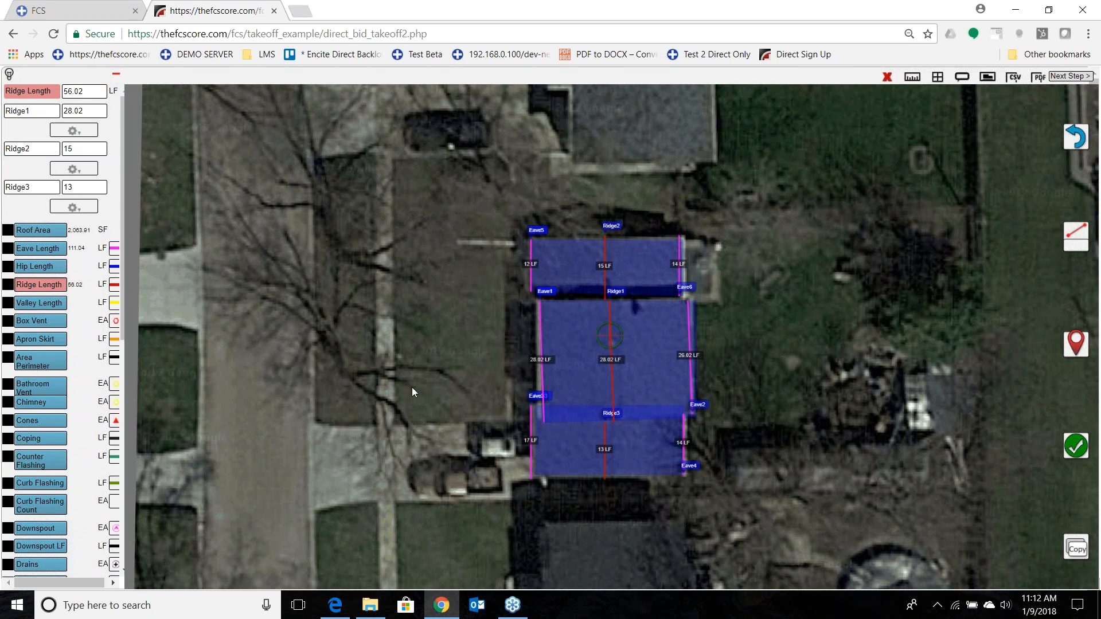
pyautogui.scroll(-8, 90, 381)
pyautogui.scroll(-1, 90, 382)
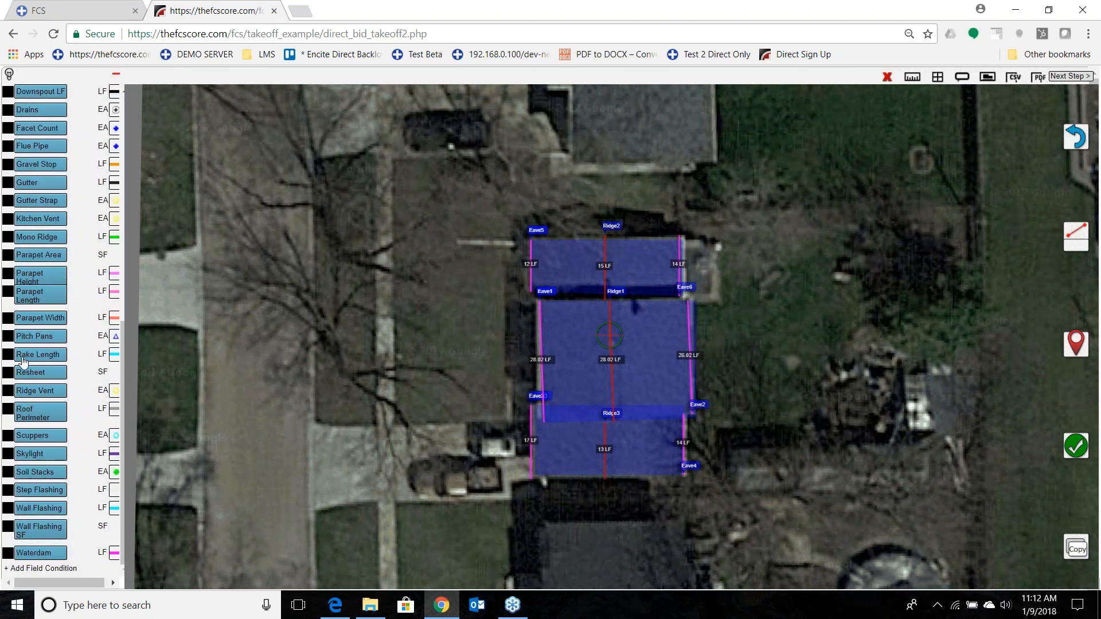
pyautogui.click(9, 75)
# Measure a rake length of about 34 LF along the edge where the main roof section meets the upper one.
pyautogui.scroll(-7, 31, 396)
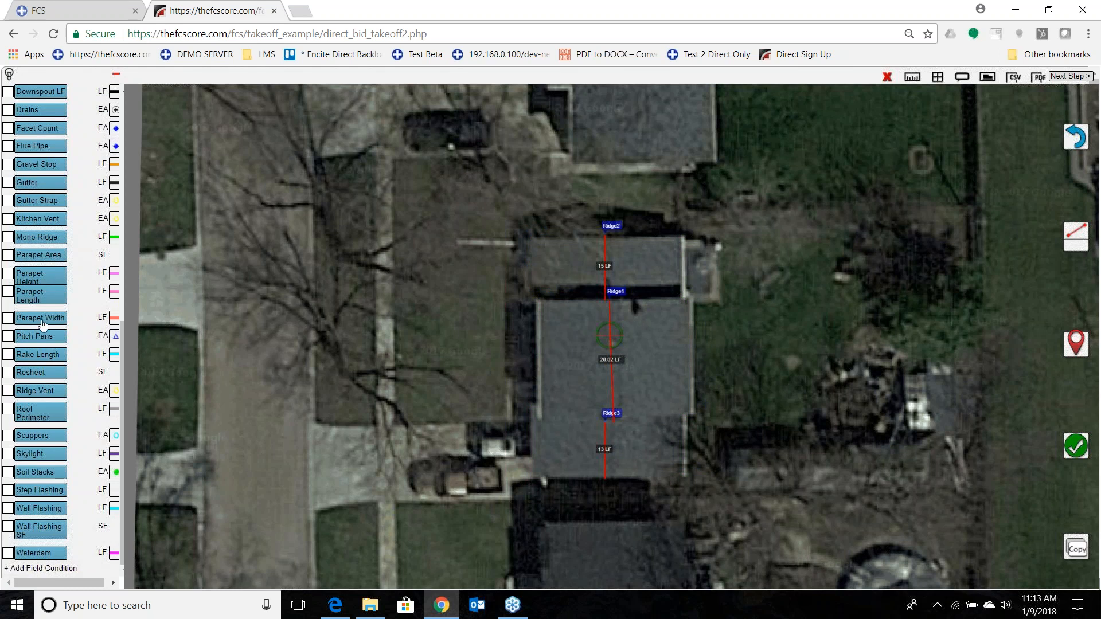
pyautogui.click(39, 355)
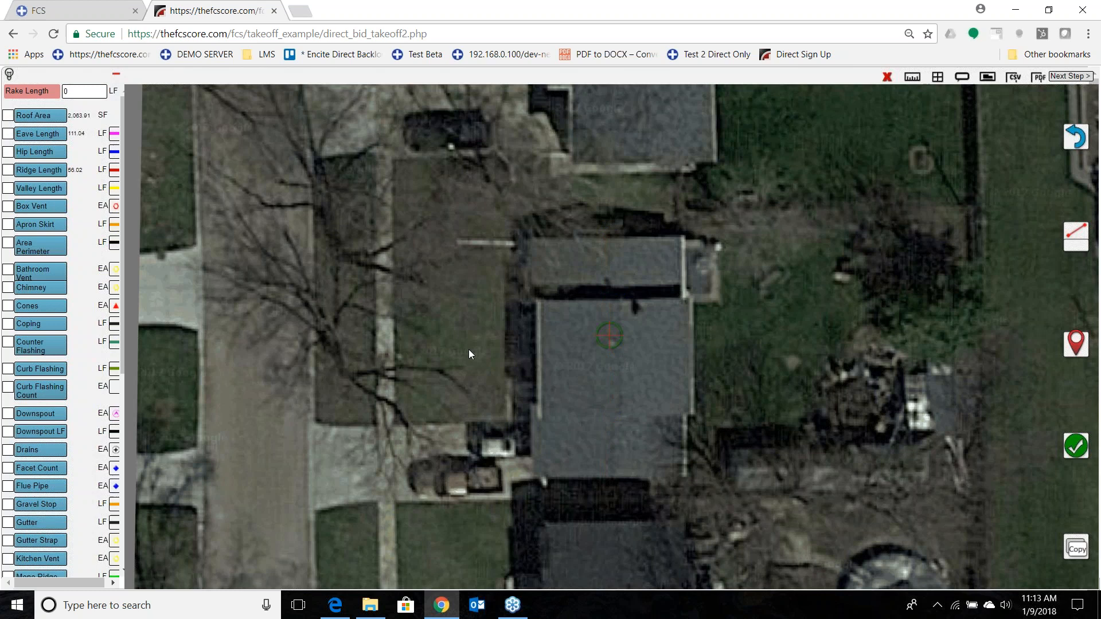
pyautogui.moveTo(500, 343); pyautogui.dragTo(568, 380)
pyautogui.click(1075, 345)
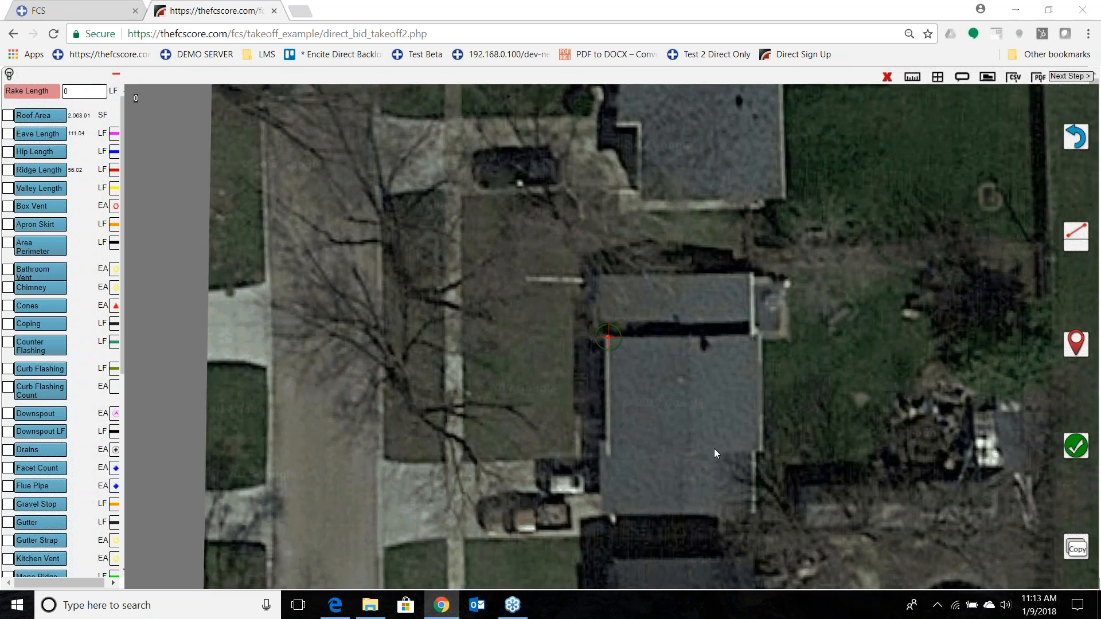
pyautogui.moveTo(717, 477); pyautogui.dragTo(581, 474)
pyautogui.click(1076, 344)
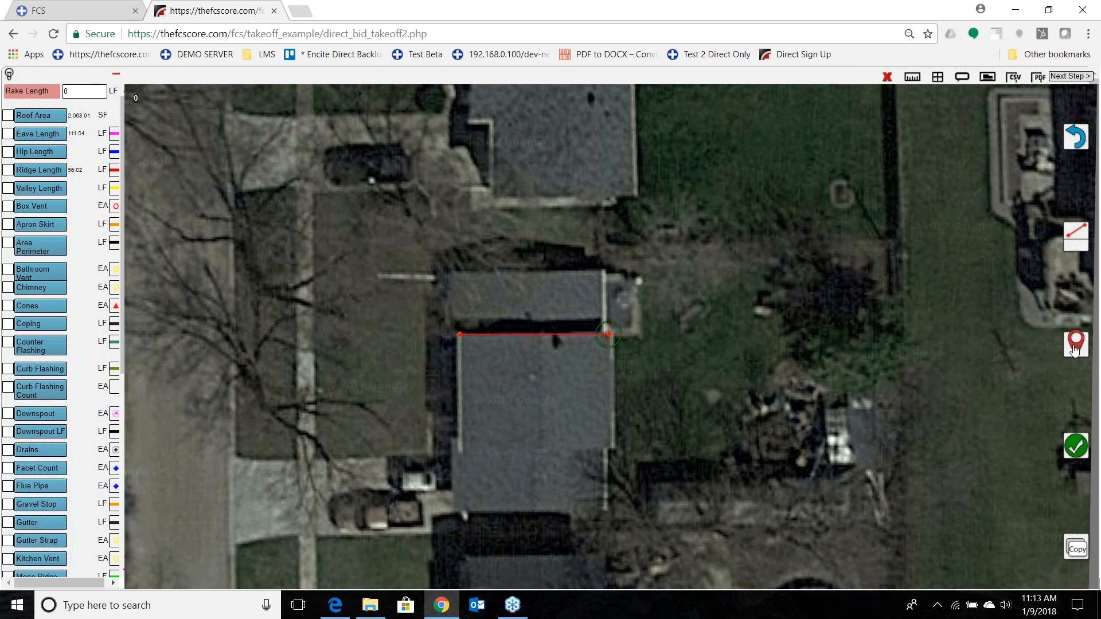
pyautogui.click(1075, 447)
# Measure a second rake length of about 33 LF along the edge where the main roof section meets the lower one.
pyautogui.moveTo(699, 524); pyautogui.dragTo(722, 381)
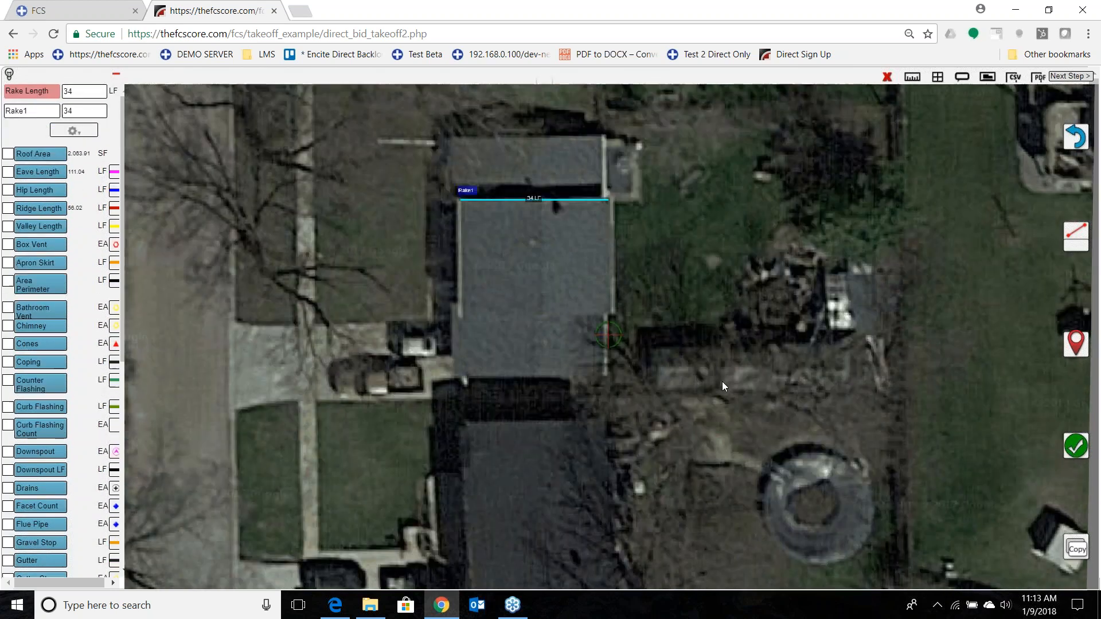
pyautogui.moveTo(472, 397); pyautogui.dragTo(617, 414)
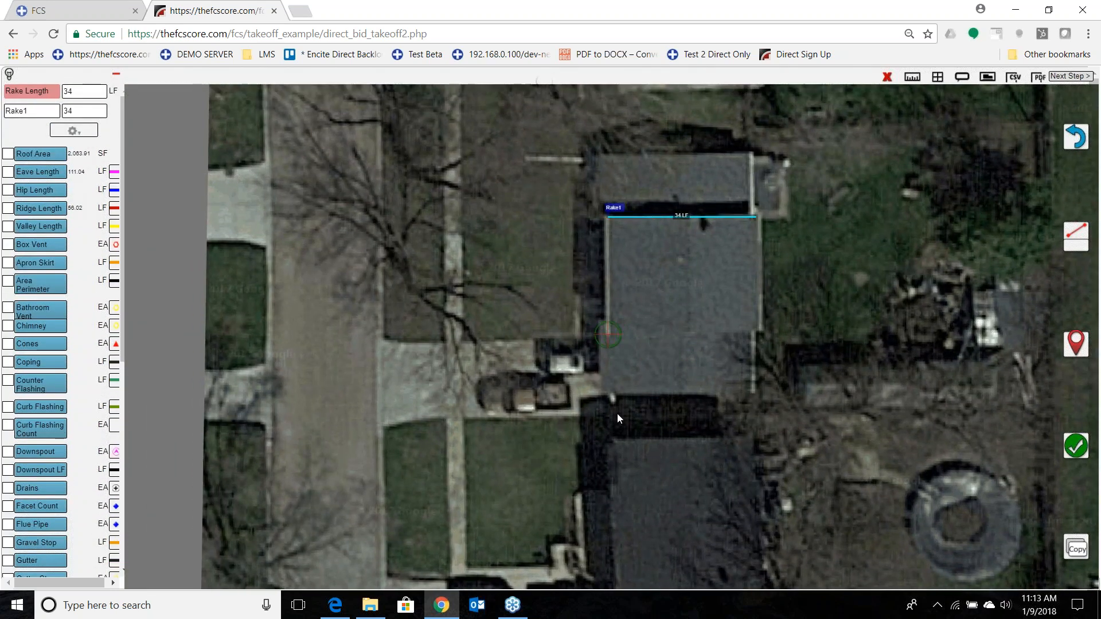
pyautogui.click(1076, 345)
pyautogui.moveTo(717, 465); pyautogui.dragTo(607, 475)
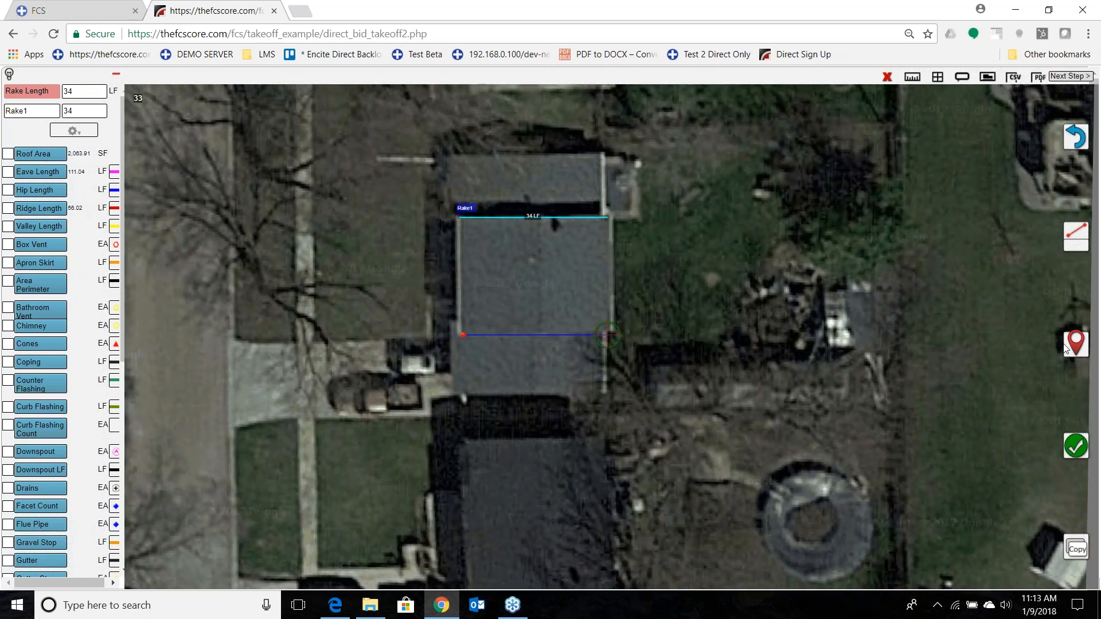
pyautogui.click(1077, 447)
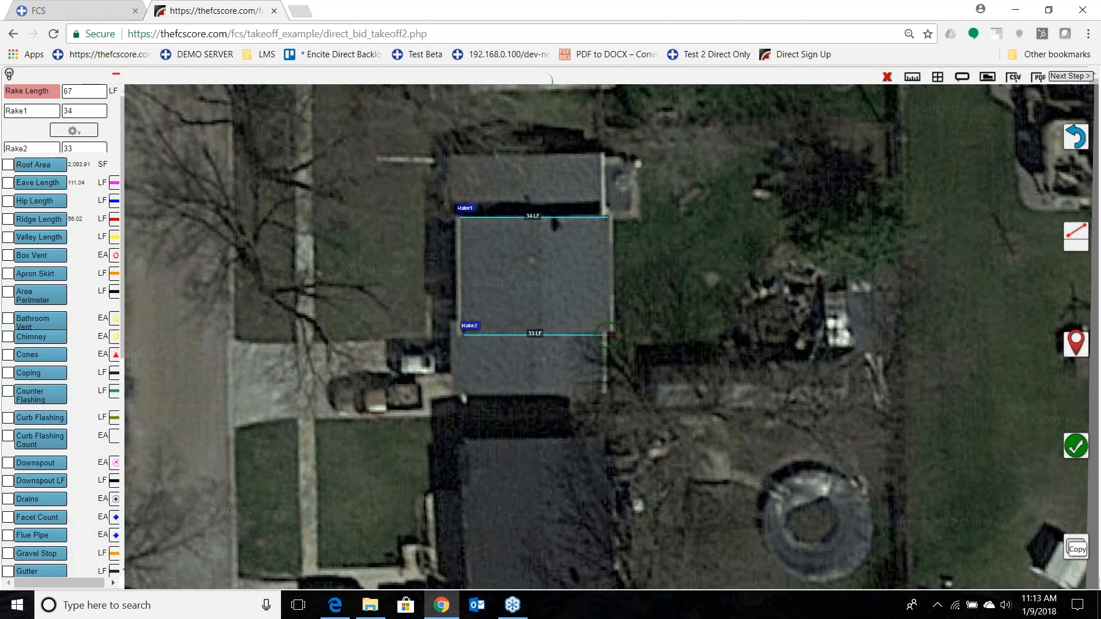
# Add a 4/12 pitch to both rake measurements, Rake2 and Rake1.
pyautogui.click(80, 170)
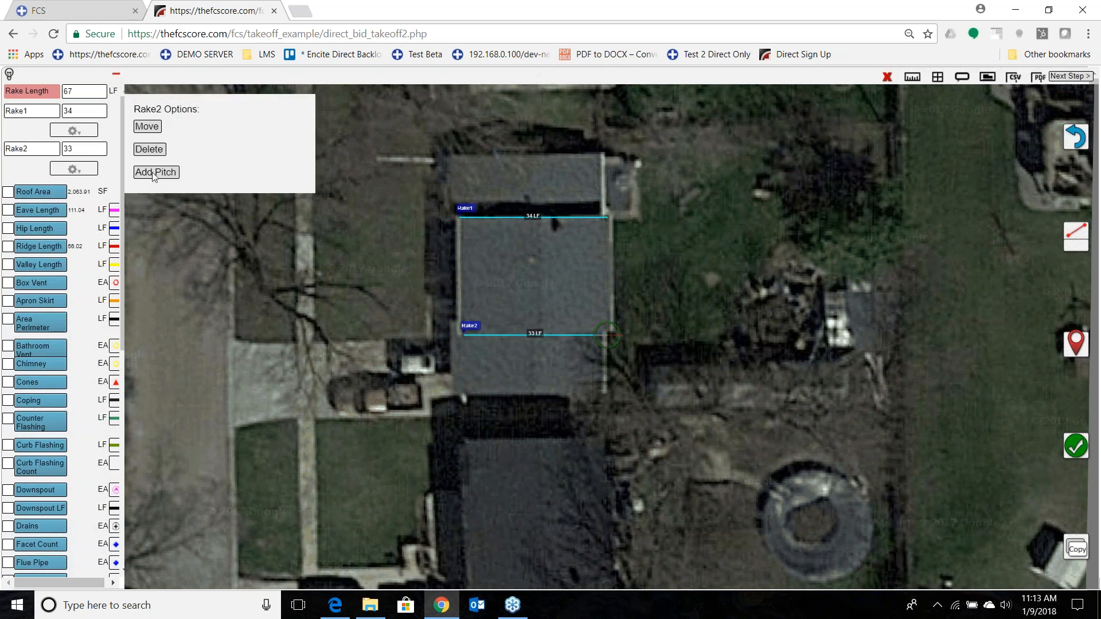
pyautogui.click(152, 172)
pyautogui.click(46, 190)
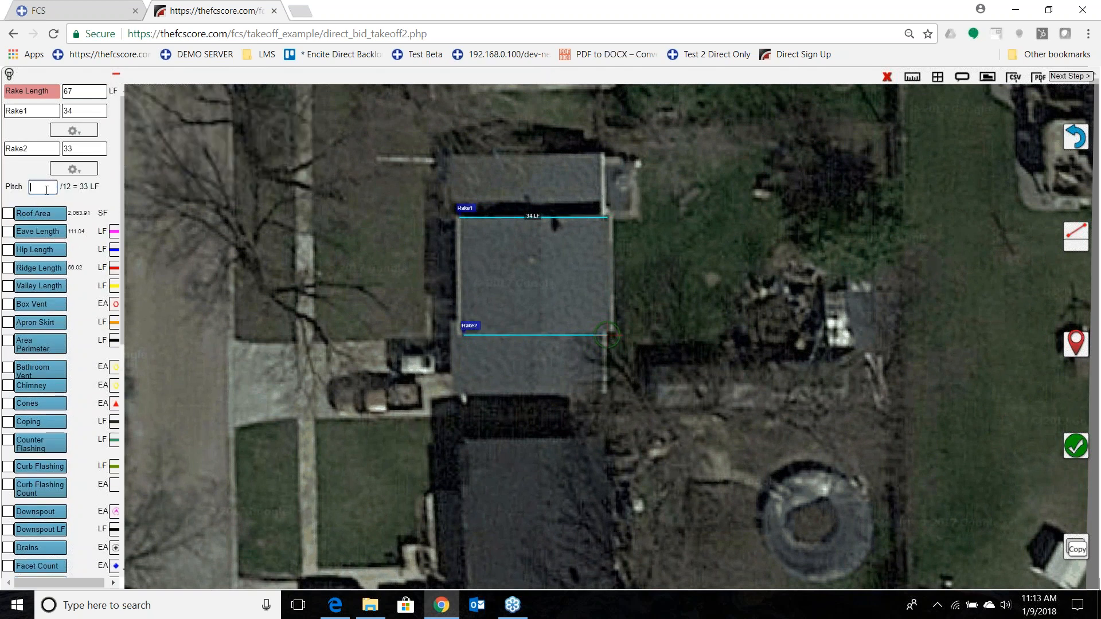
pyautogui.write('4')
pyautogui.click(74, 130)
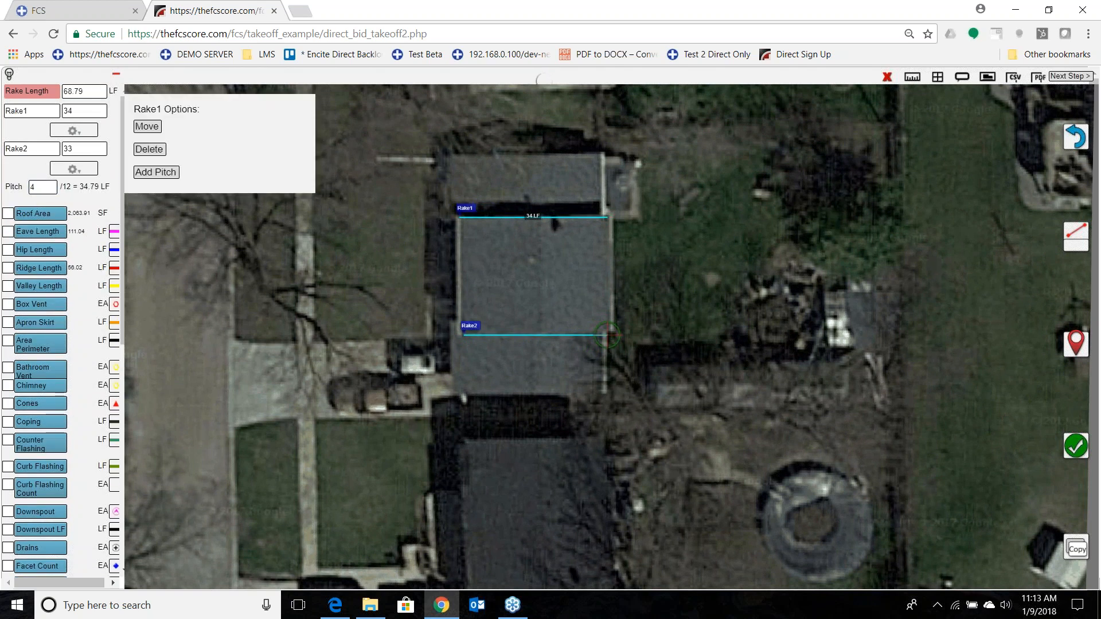
pyautogui.click(148, 172)
pyautogui.click(36, 150)
pyautogui.write('4')
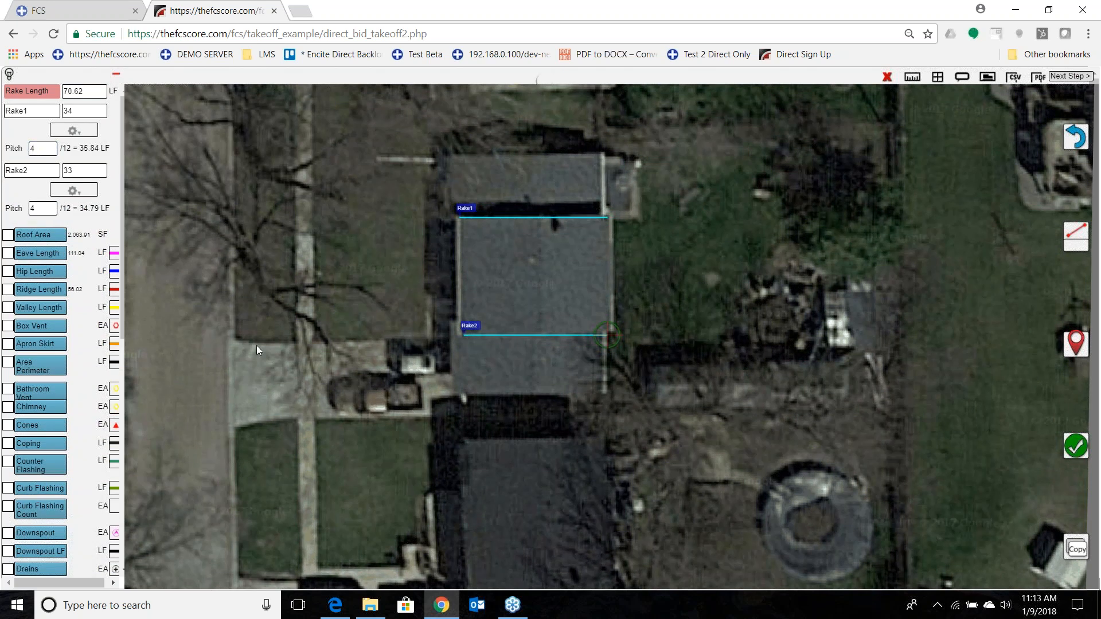
# Show all measurements on the drawing, frame the whole roof in the capture area, and save the drawing to the property as a PDF.
pyautogui.moveTo(515, 352); pyautogui.dragTo(507, 451)
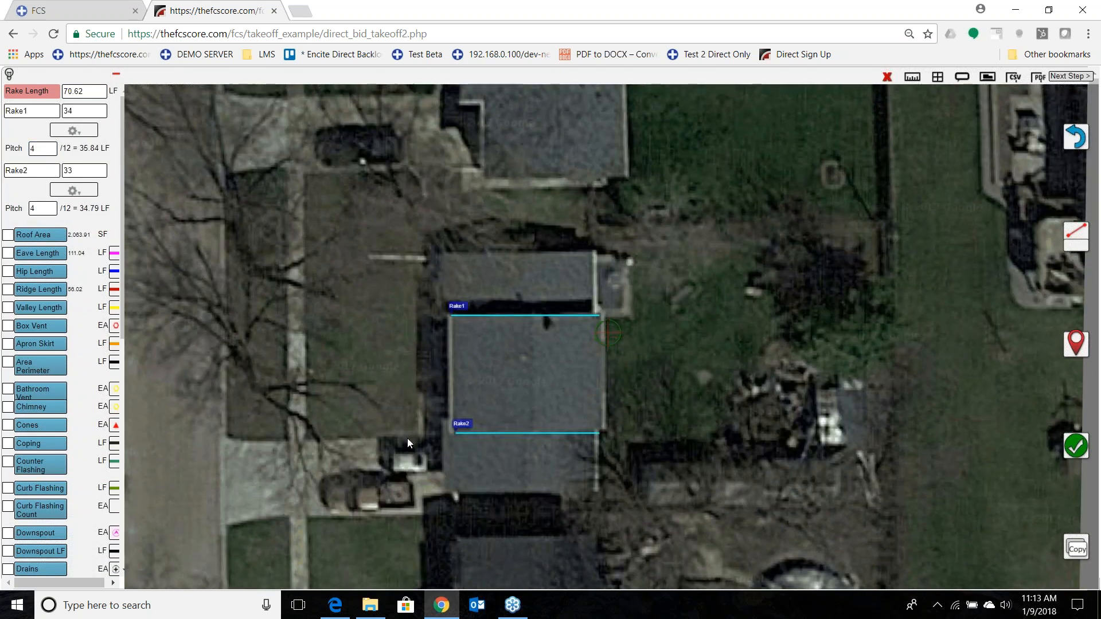
pyautogui.moveTo(348, 367); pyautogui.dragTo(311, 182)
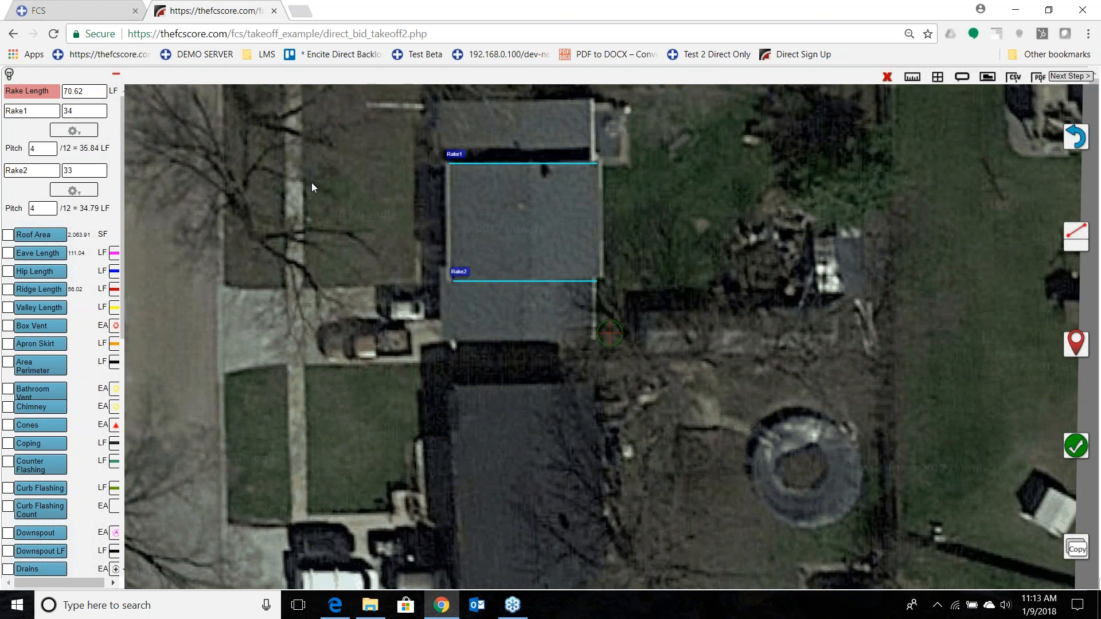
pyautogui.moveTo(340, 273); pyautogui.dragTo(337, 363)
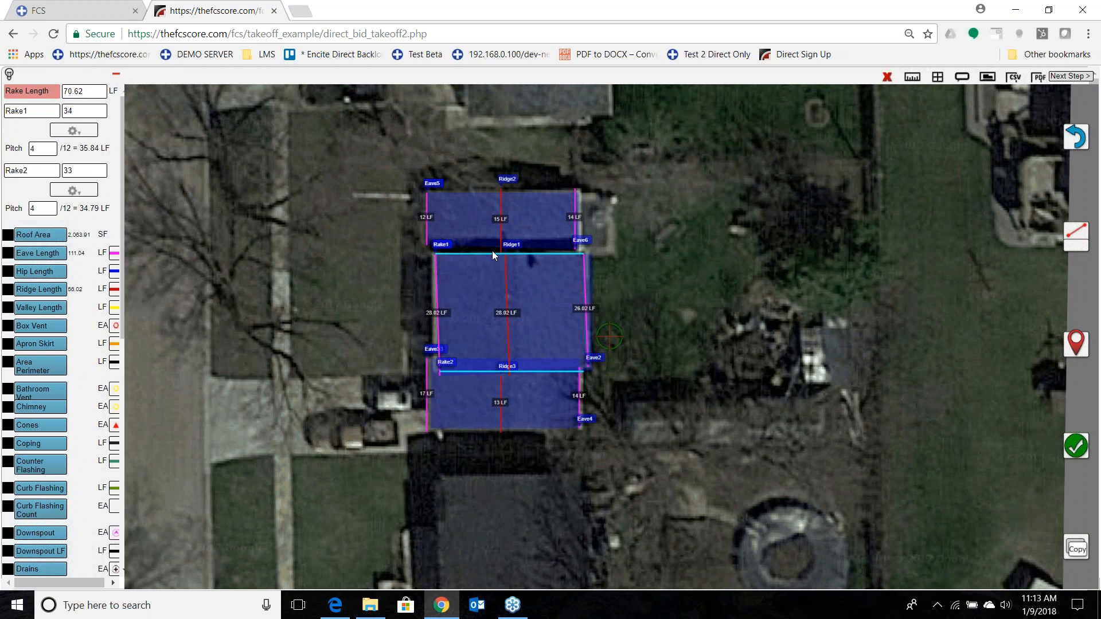
pyautogui.click(1064, 81)
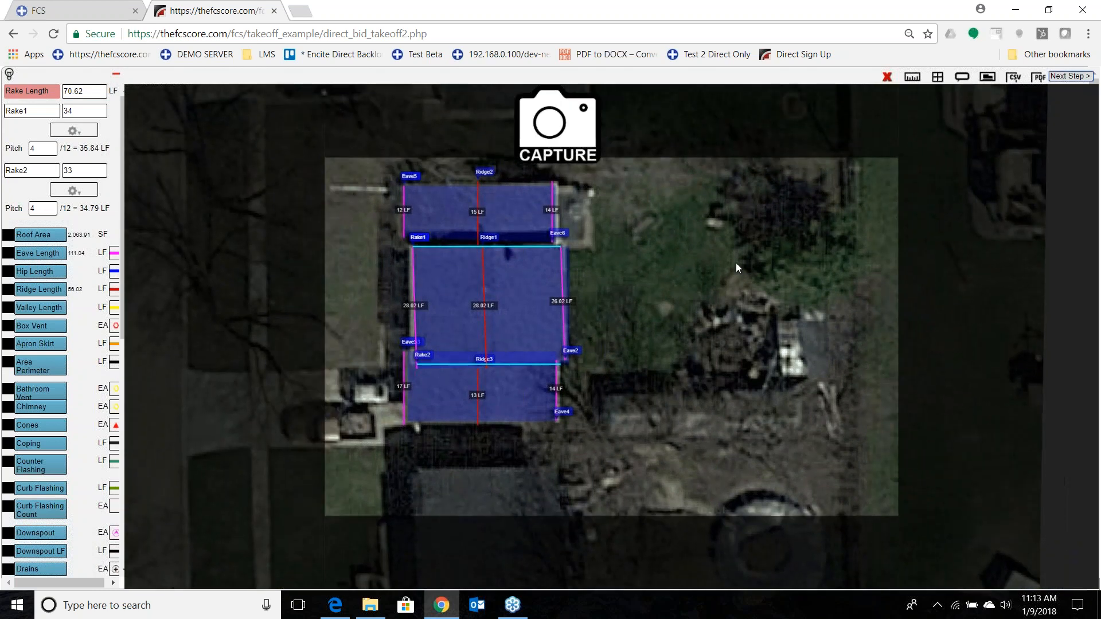
pyautogui.moveTo(665, 235); pyautogui.dragTo(756, 277)
pyautogui.scroll(1, 751, 276)
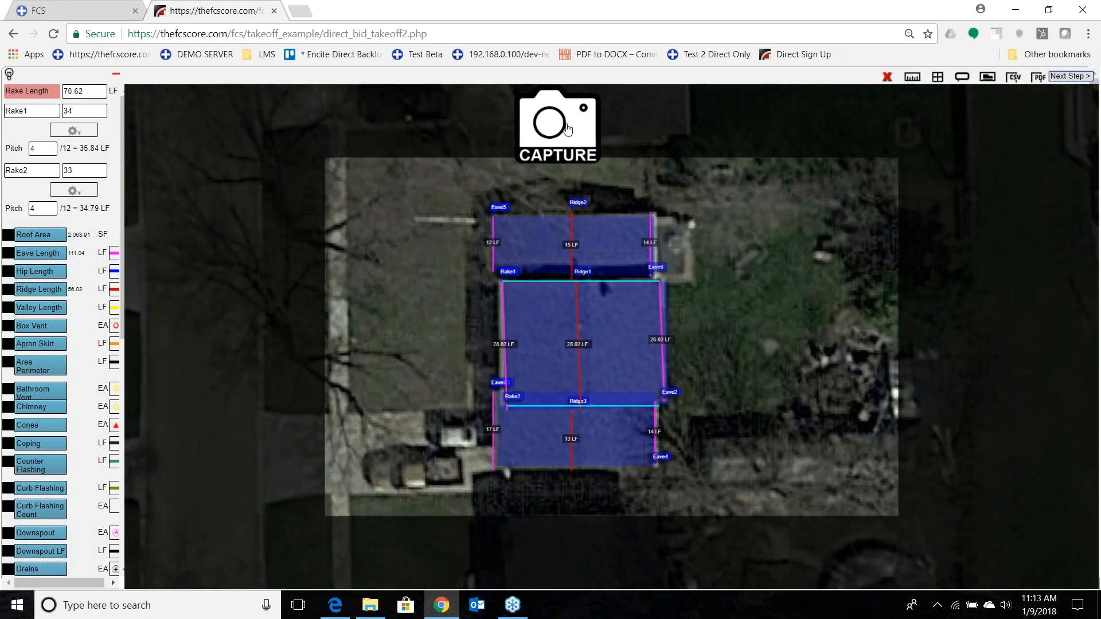
pyautogui.click(938, 77)
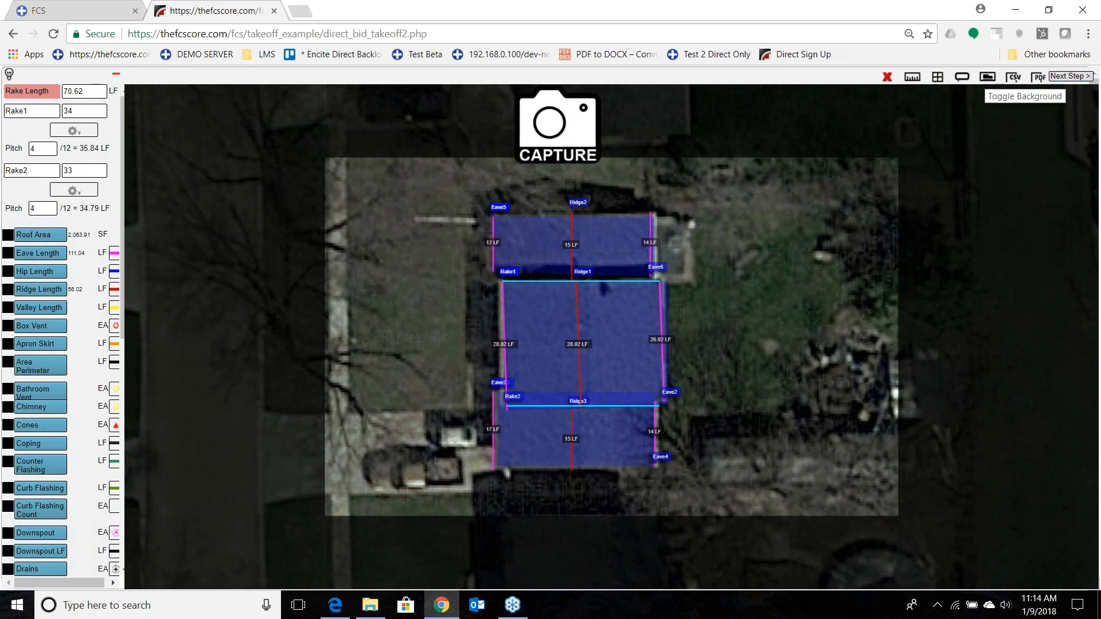
pyautogui.click(987, 77)
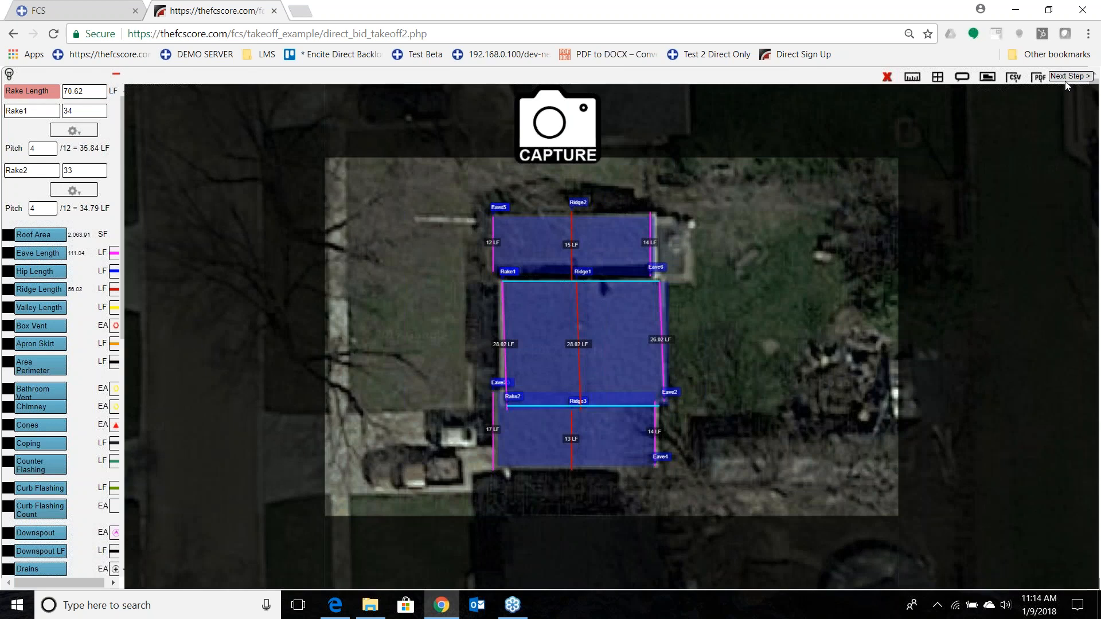
pyautogui.click(1070, 78)
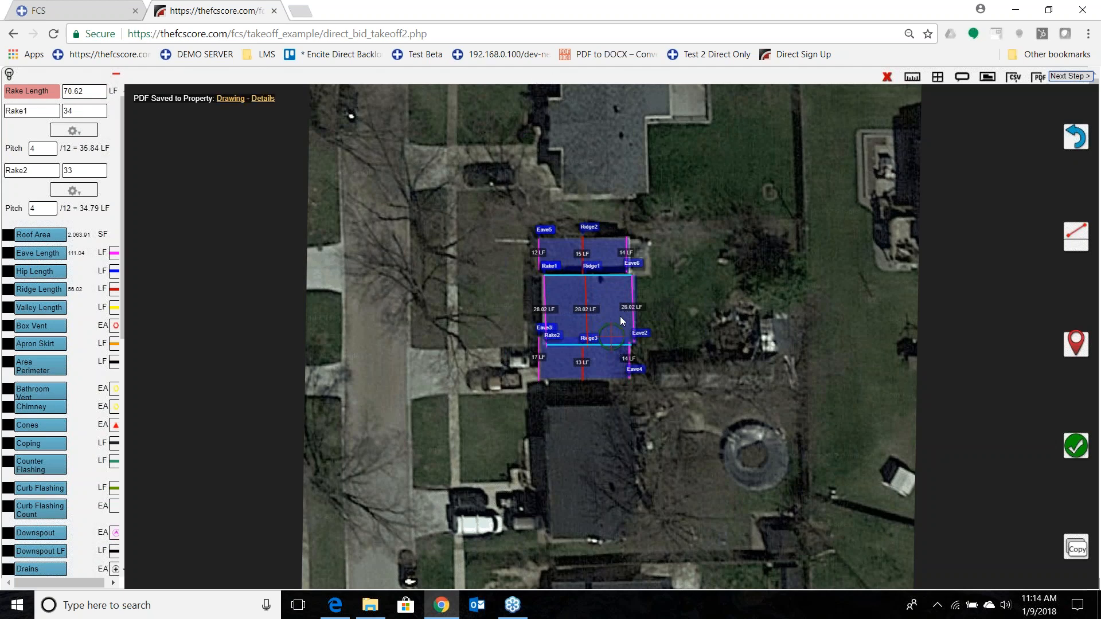
# Review the saved Drawing and Details PDFs, and return to the take-off drawing.
pyautogui.click(231, 99)
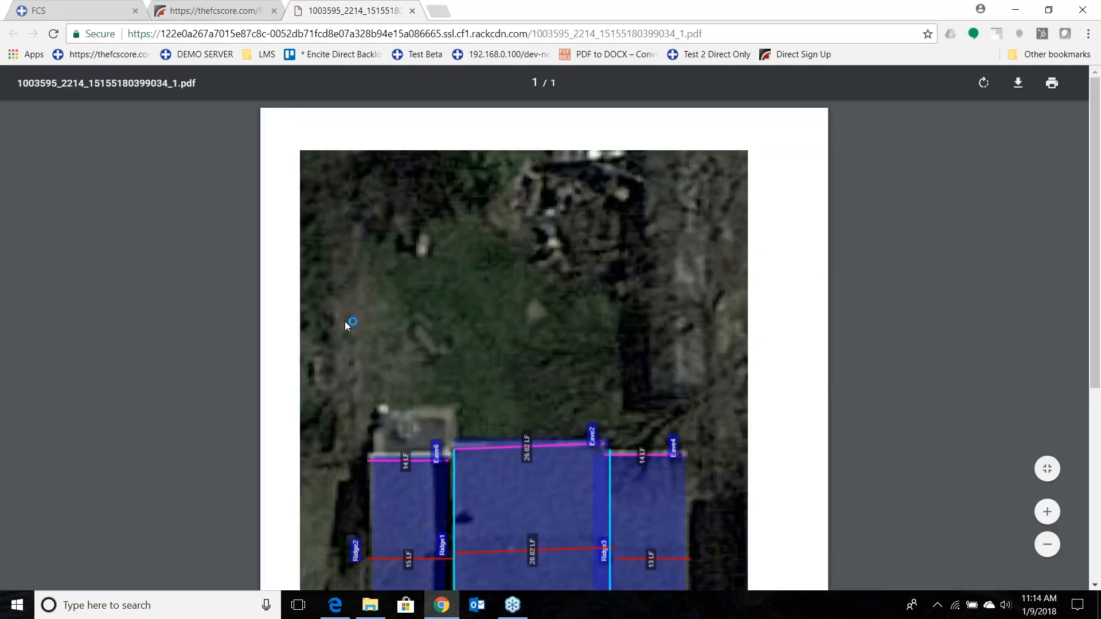
pyautogui.scroll(-5, 460, 332)
pyautogui.scroll(2, 460, 350)
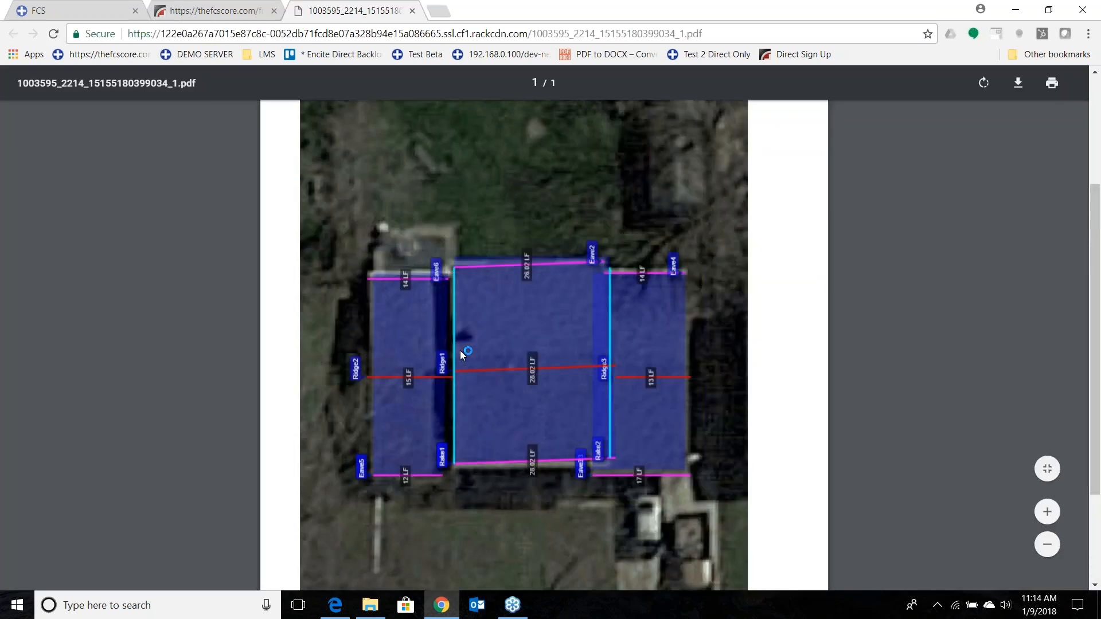
pyautogui.click(210, 11)
pyautogui.click(232, 99)
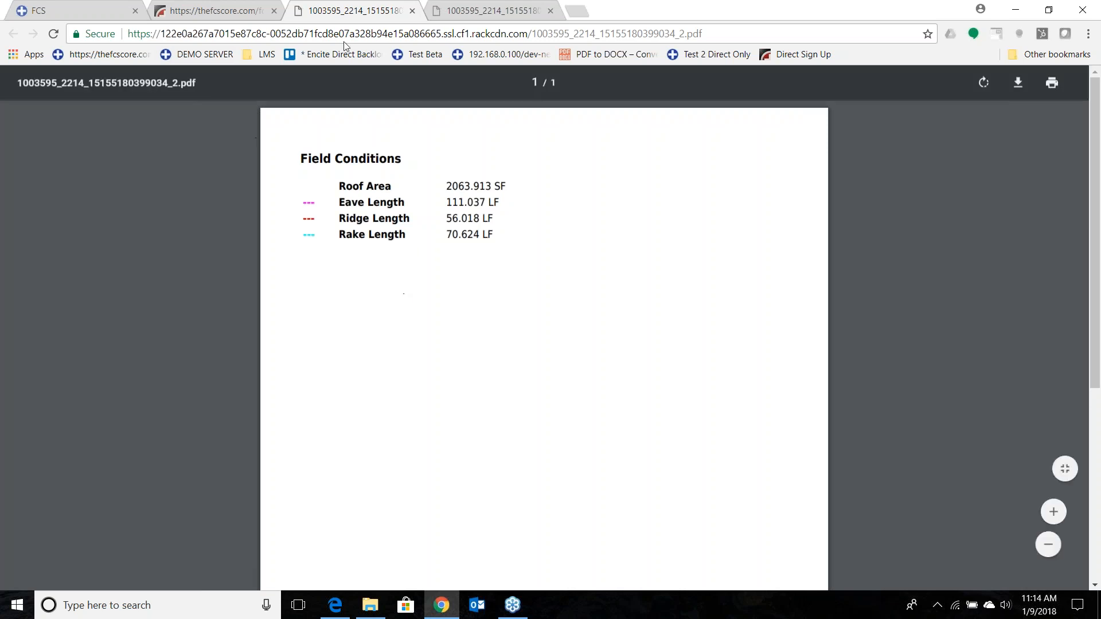
pyautogui.click(218, 10)
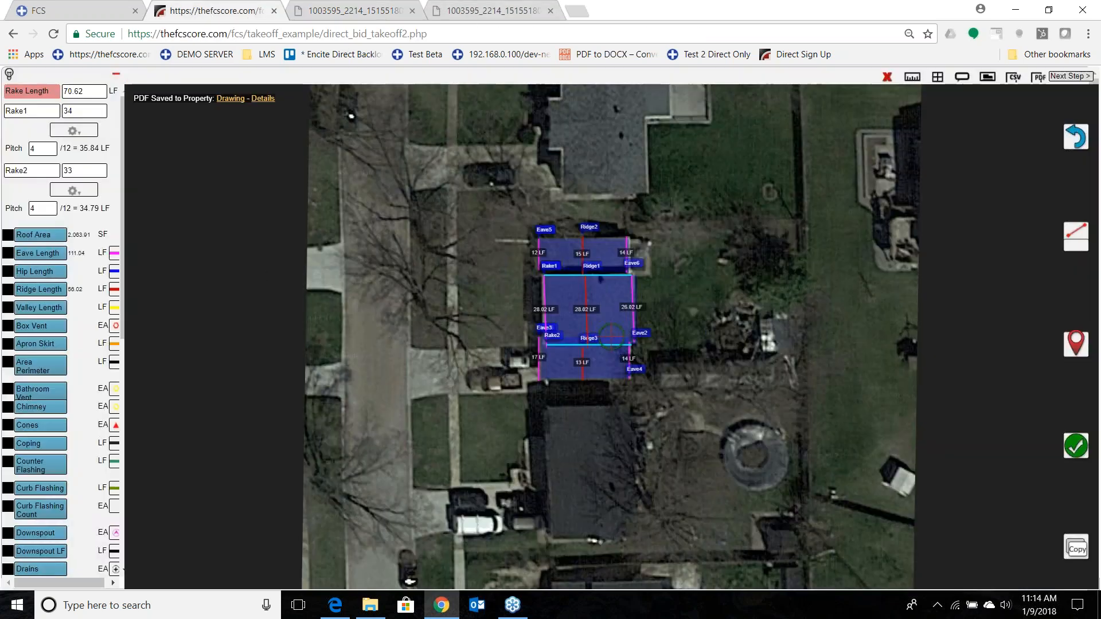
# Proceed from the take-off to the inspection page and review the Steep Slope Roofing and Gutters field conditions.
pyautogui.click(1067, 77)
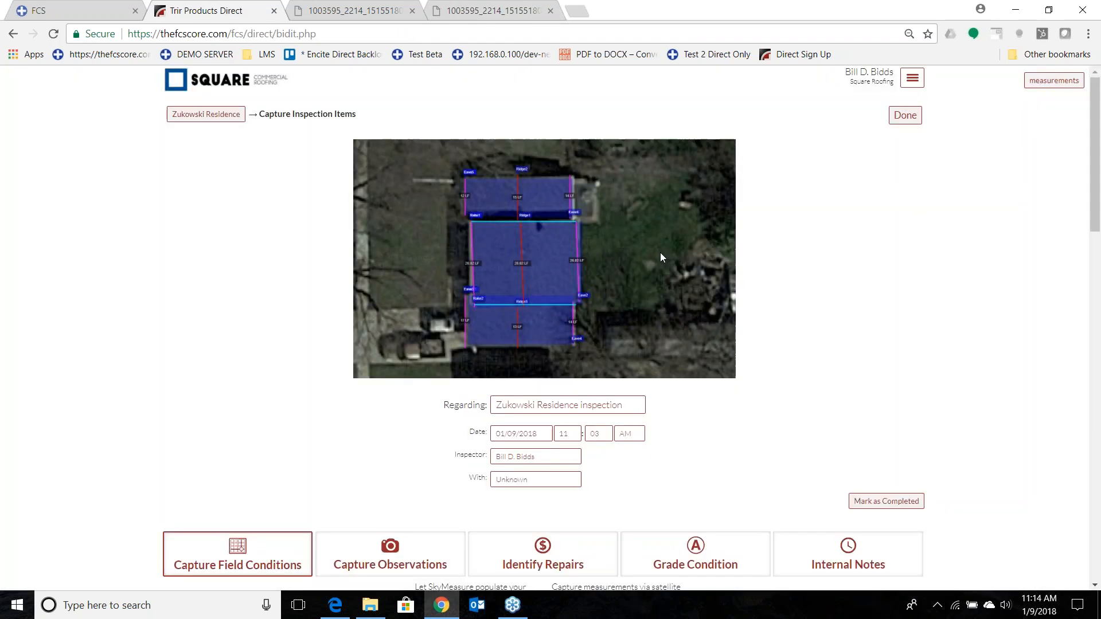
pyautogui.scroll(-4, 103, 393)
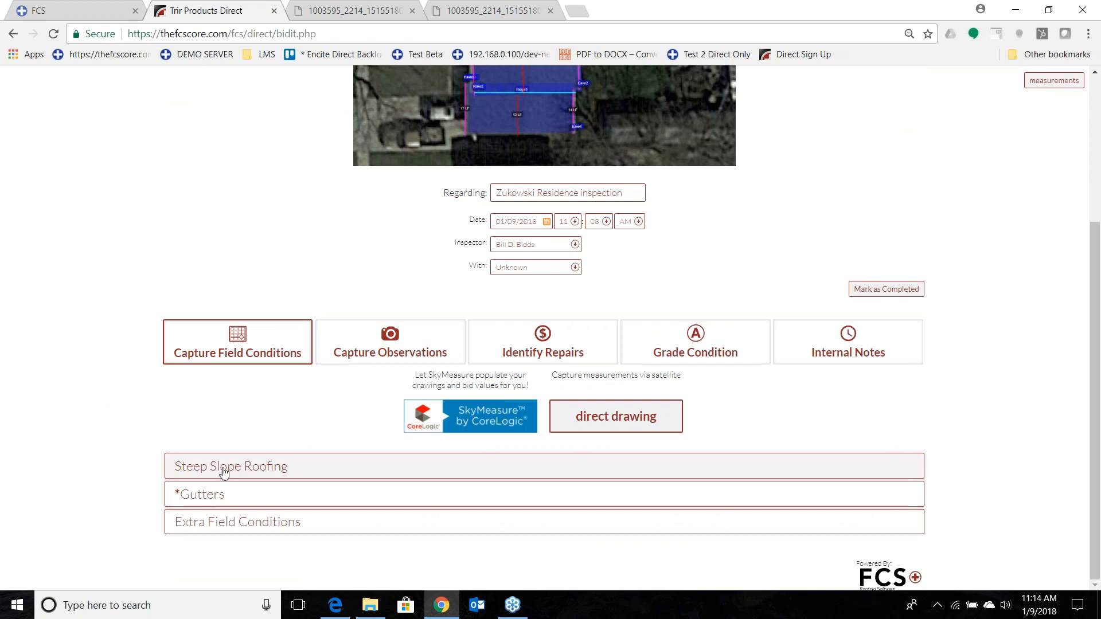
pyautogui.click(224, 471)
pyautogui.scroll(-3, 505, 364)
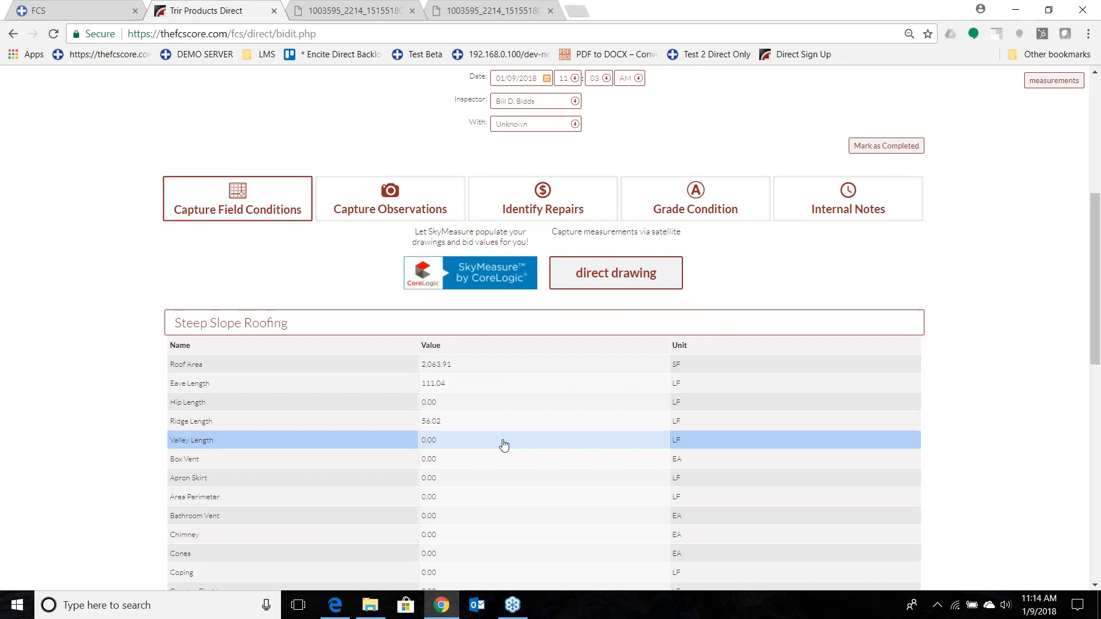
pyautogui.scroll(-8, 511, 432)
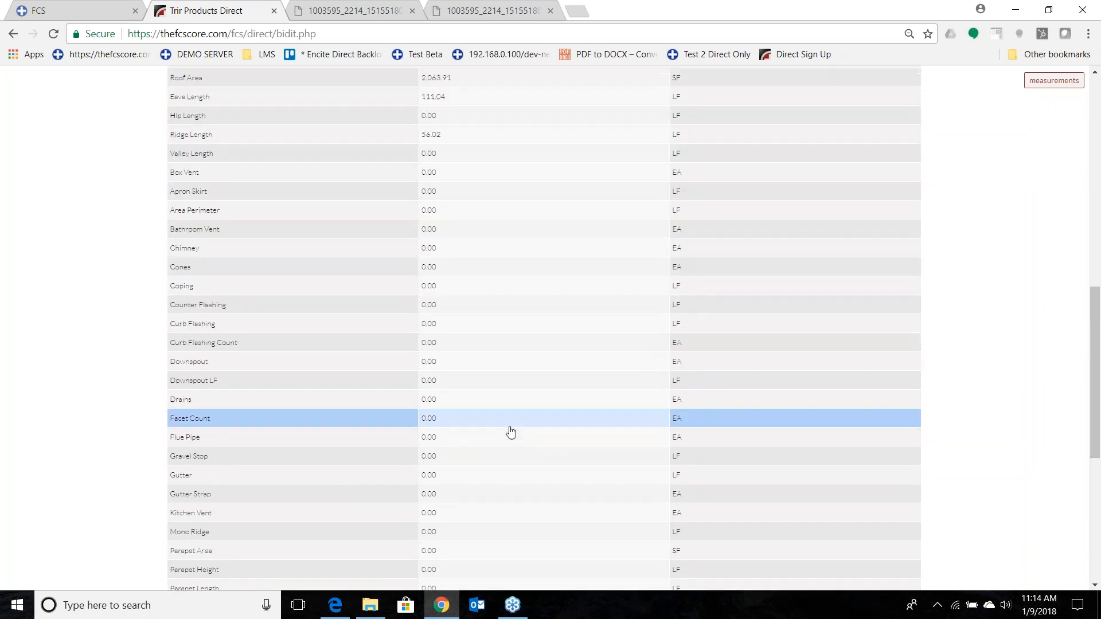
pyautogui.scroll(-4, 511, 433)
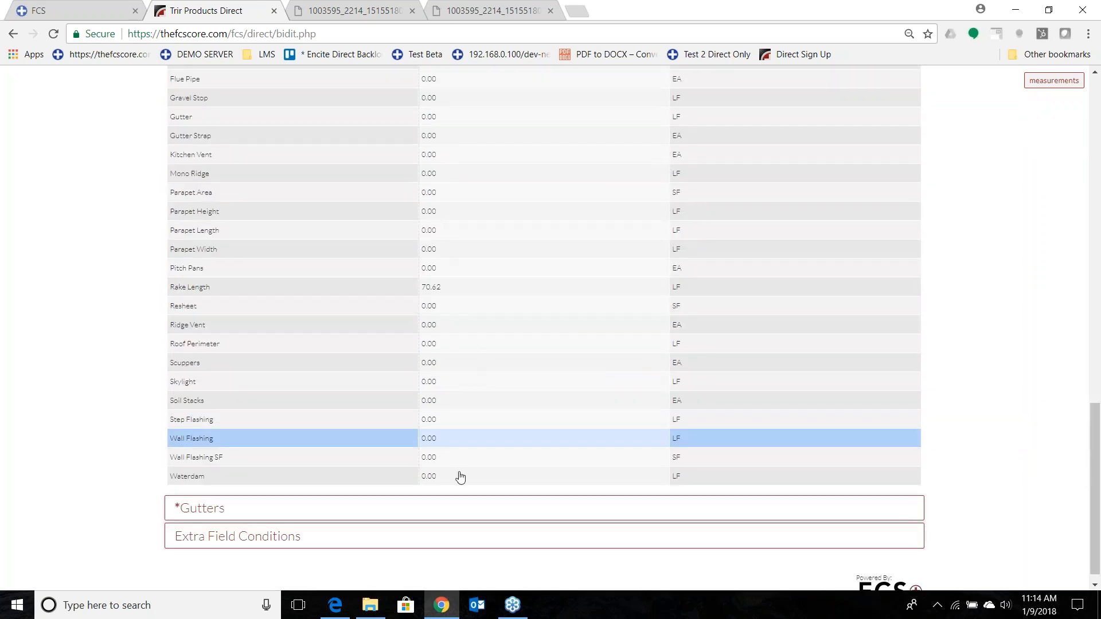
pyautogui.click(451, 514)
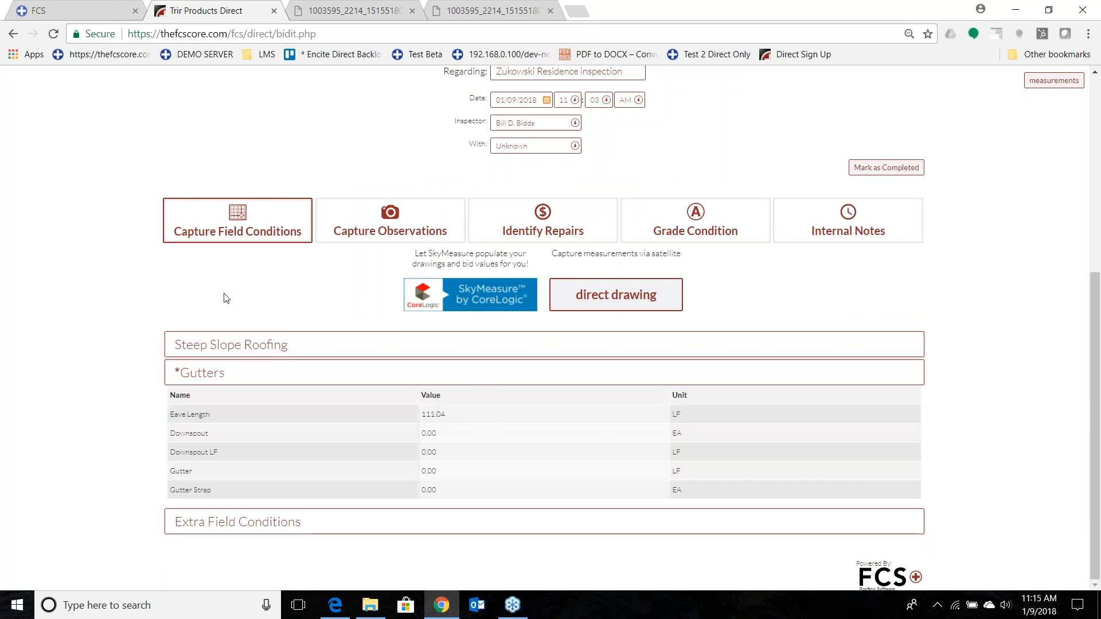
# Add a new observation to the inspection with the photo "1 - Front of Home" and the description "North Fron".
pyautogui.click(368, 229)
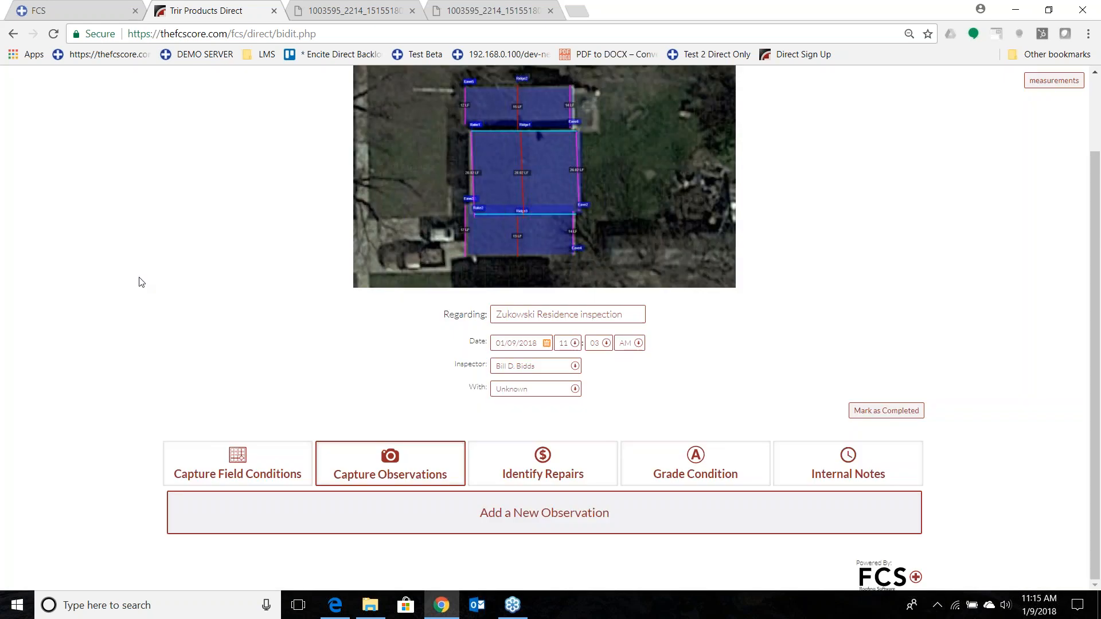
pyautogui.click(313, 526)
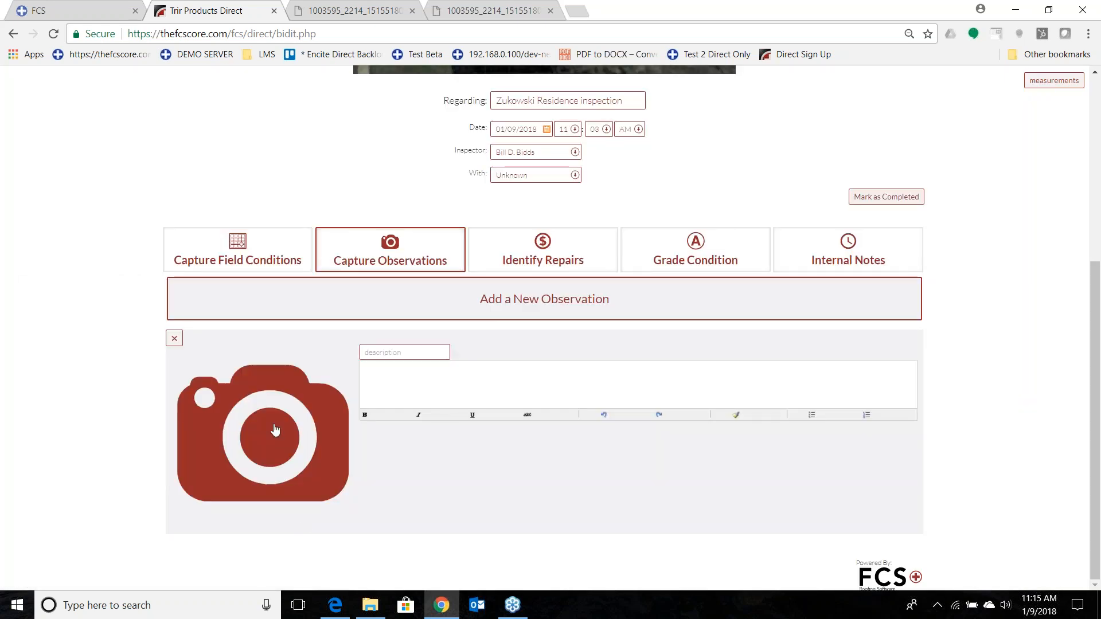
pyautogui.click(276, 430)
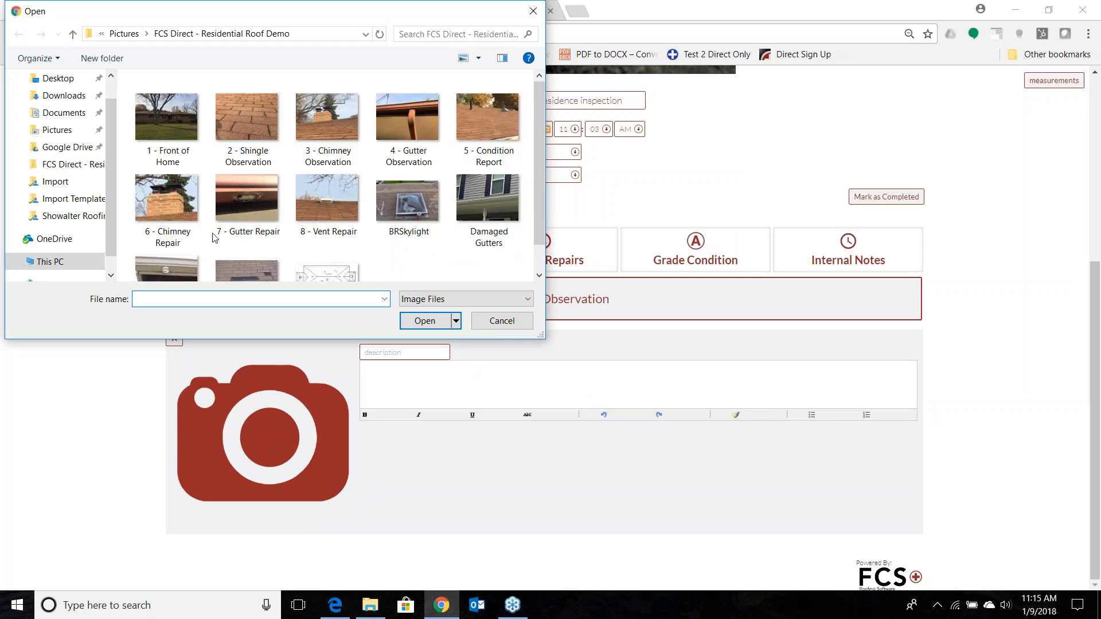
pyautogui.click(171, 115)
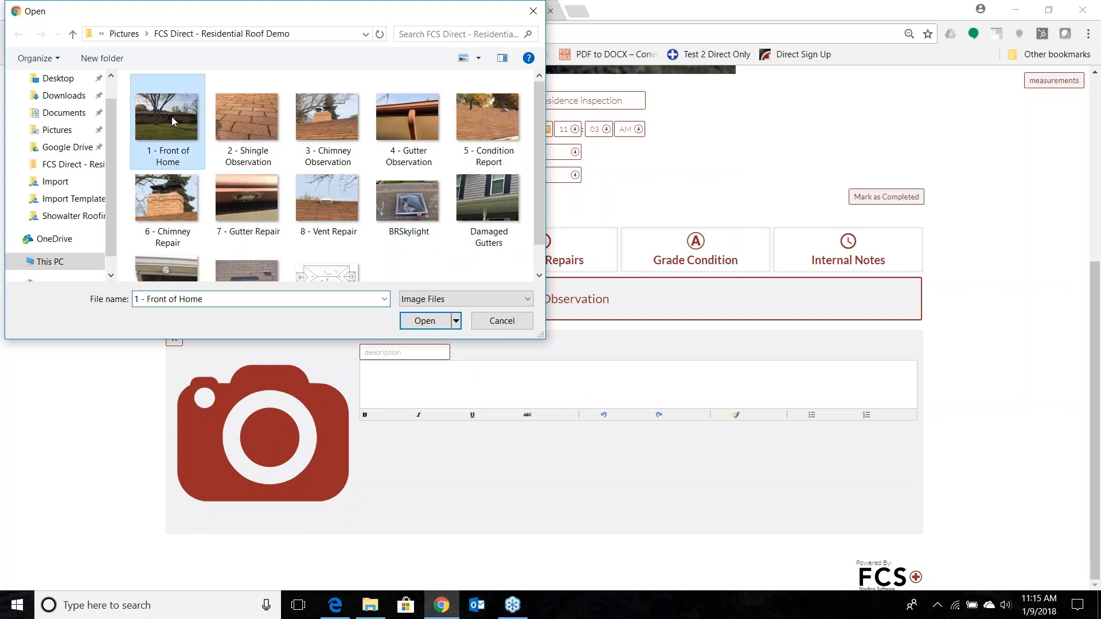
pyautogui.click(459, 314)
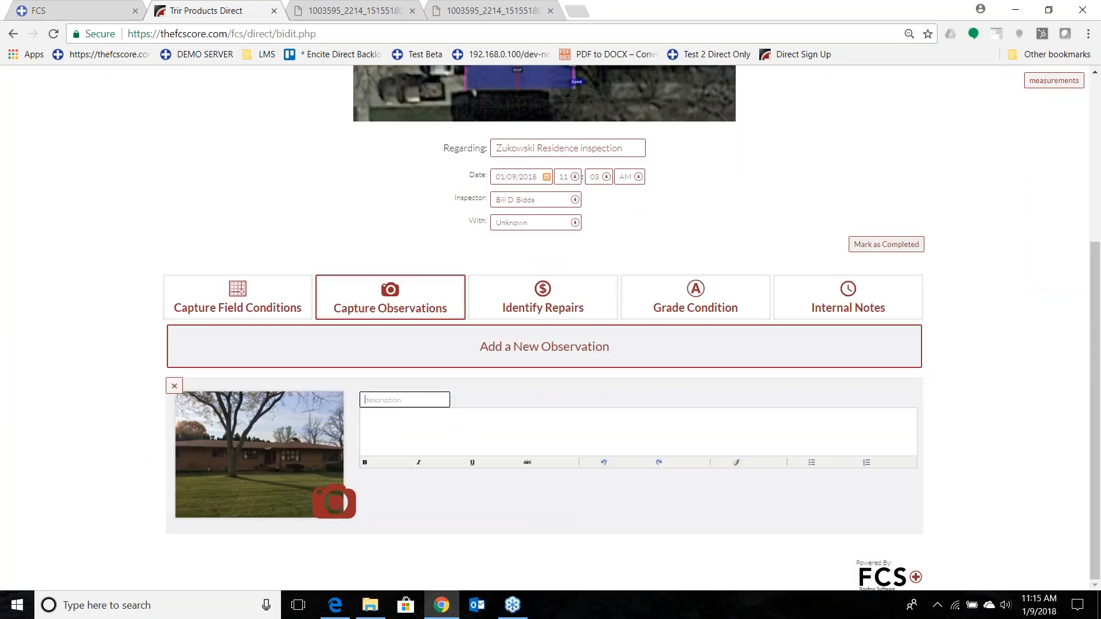
pyautogui.write('North Fron')
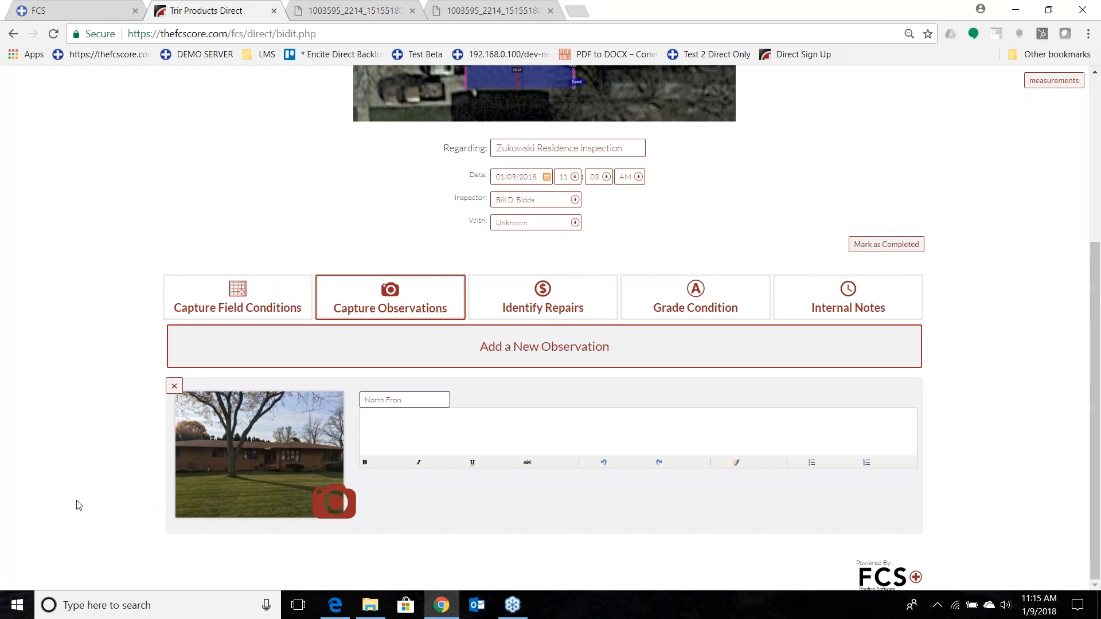
# Add a new repair to the inspection and attach the photo "BRSkylight" to it.
pyautogui.click(513, 307)
pyautogui.click(527, 303)
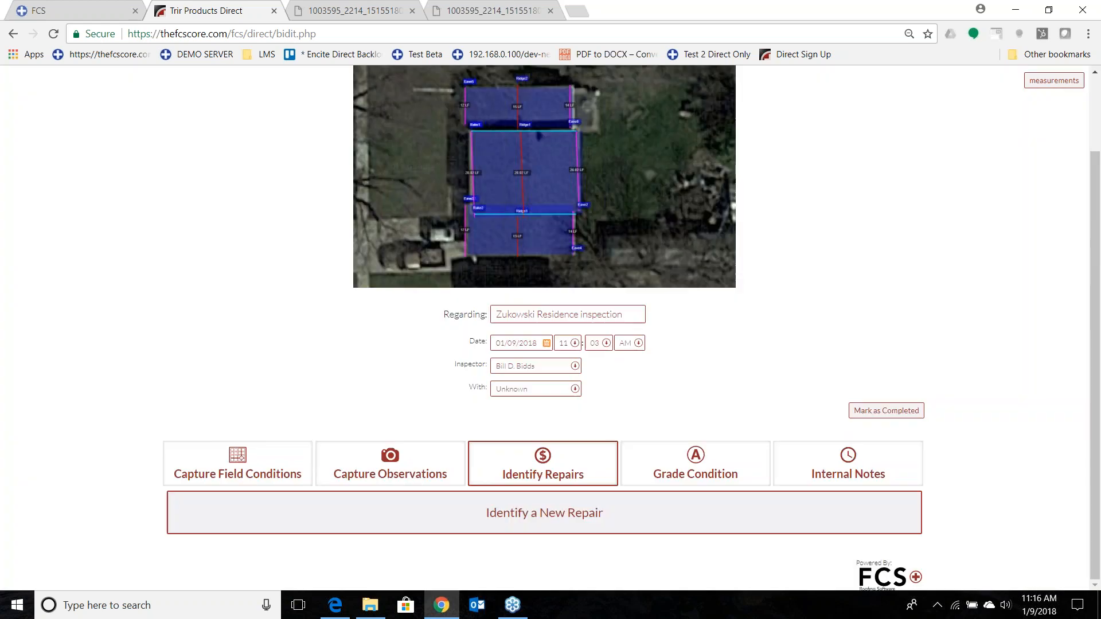
pyautogui.click(216, 512)
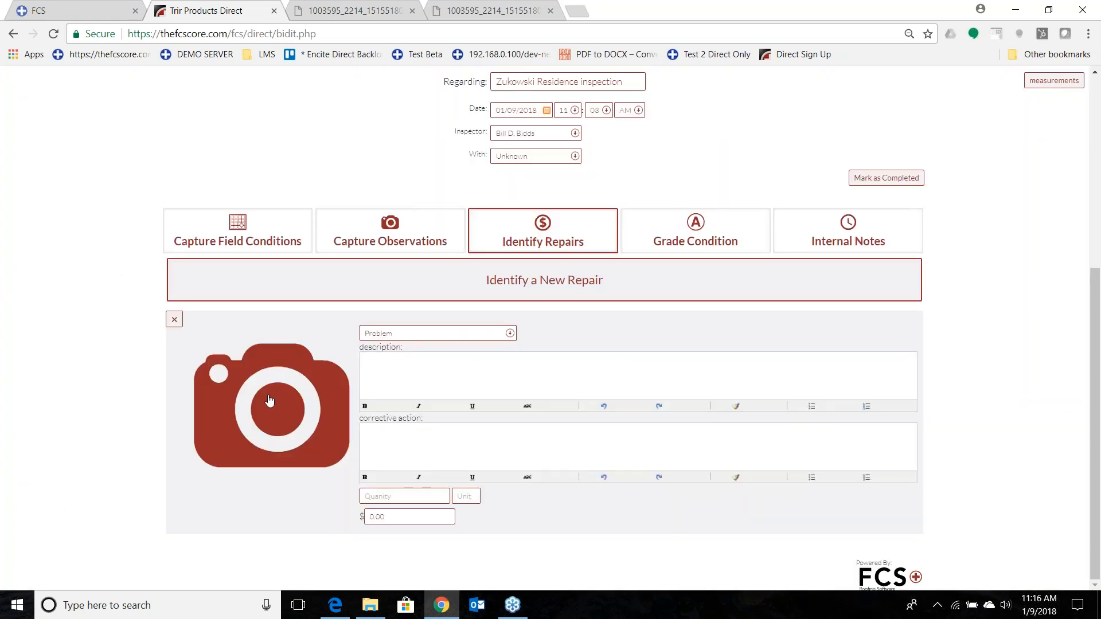
pyautogui.click(270, 395)
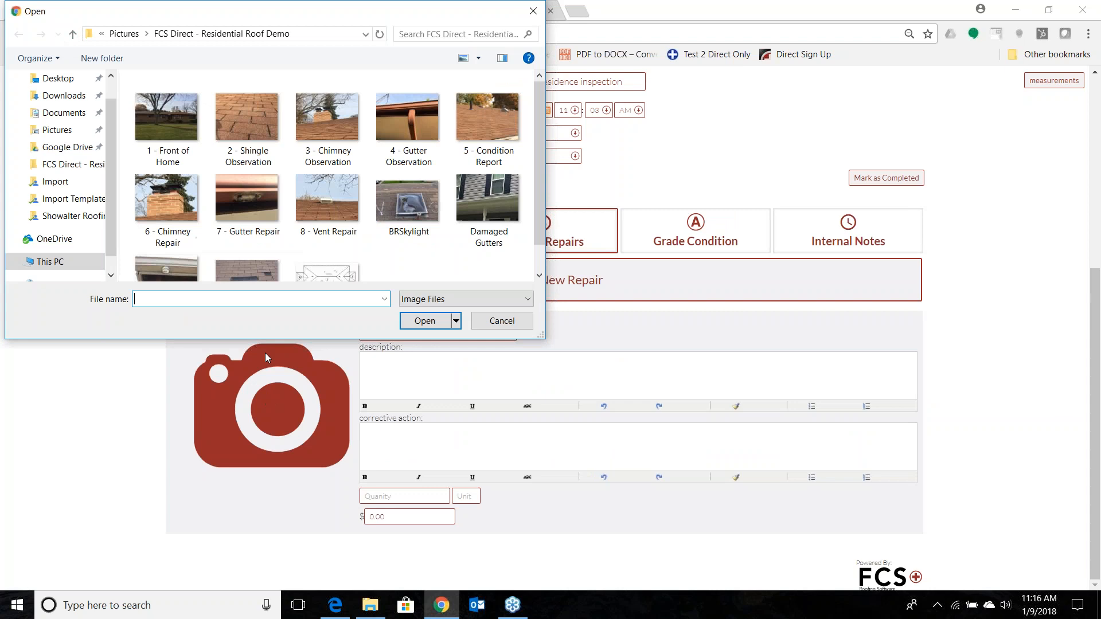
pyautogui.click(414, 208)
pyautogui.click(425, 322)
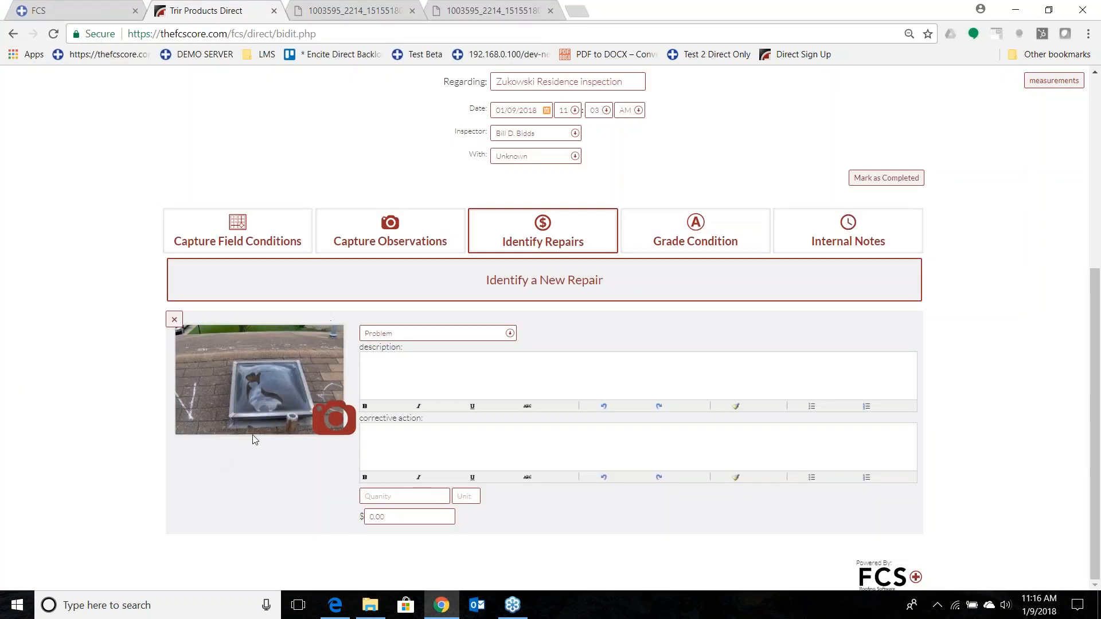
# Set the skylight repair's problem to Damaged Skylight, with a quantity of 1 and a price of $500.
pyautogui.click(510, 335)
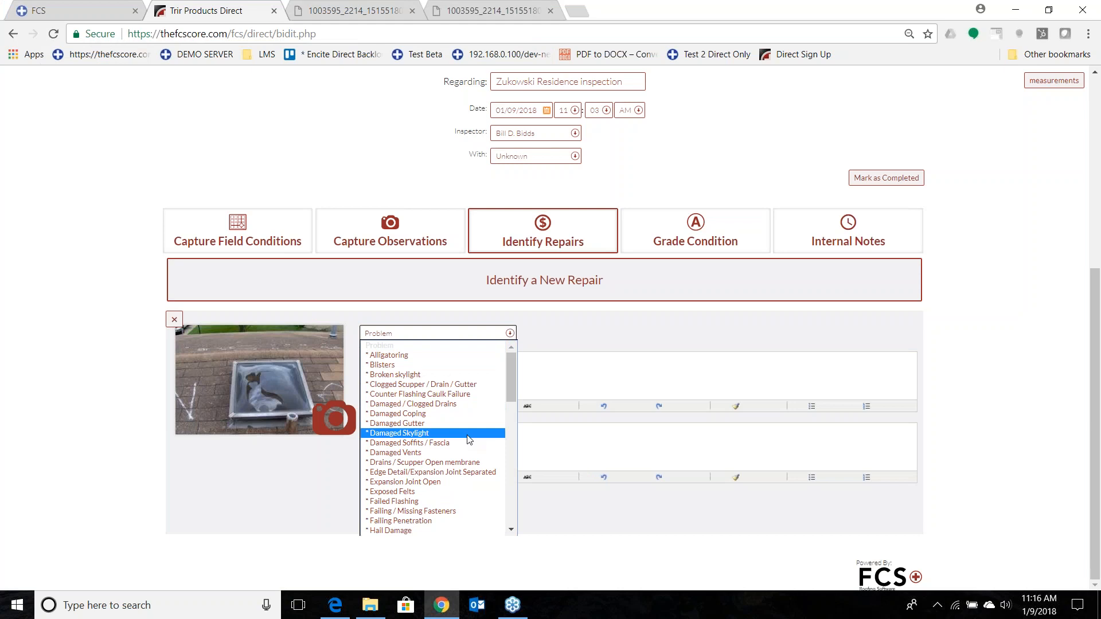
pyautogui.click(468, 435)
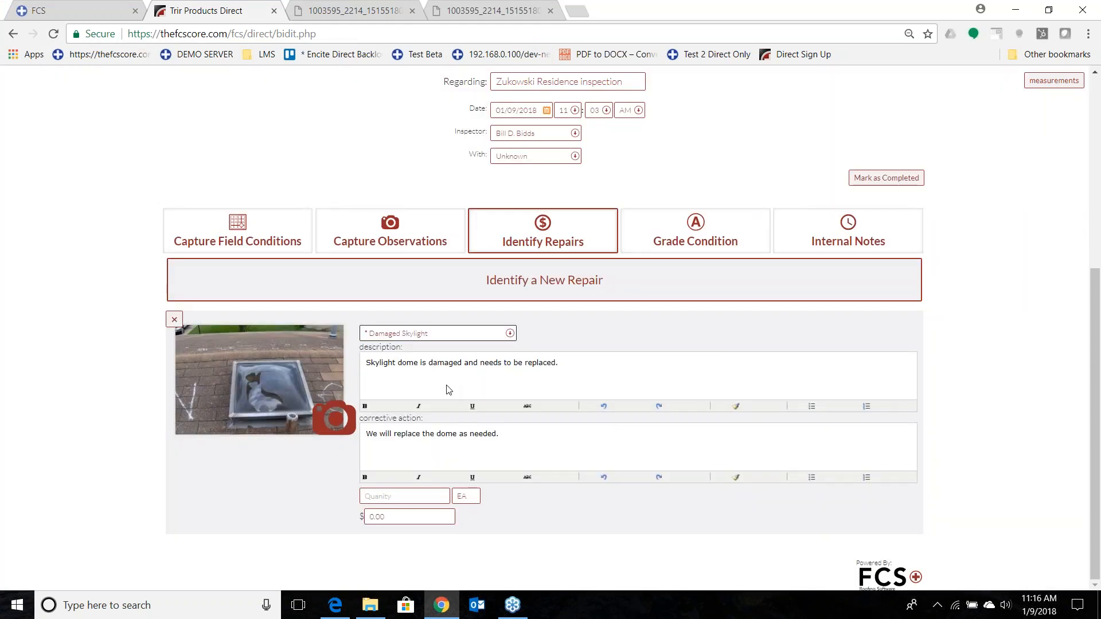
pyautogui.click(417, 493)
pyautogui.write('1')
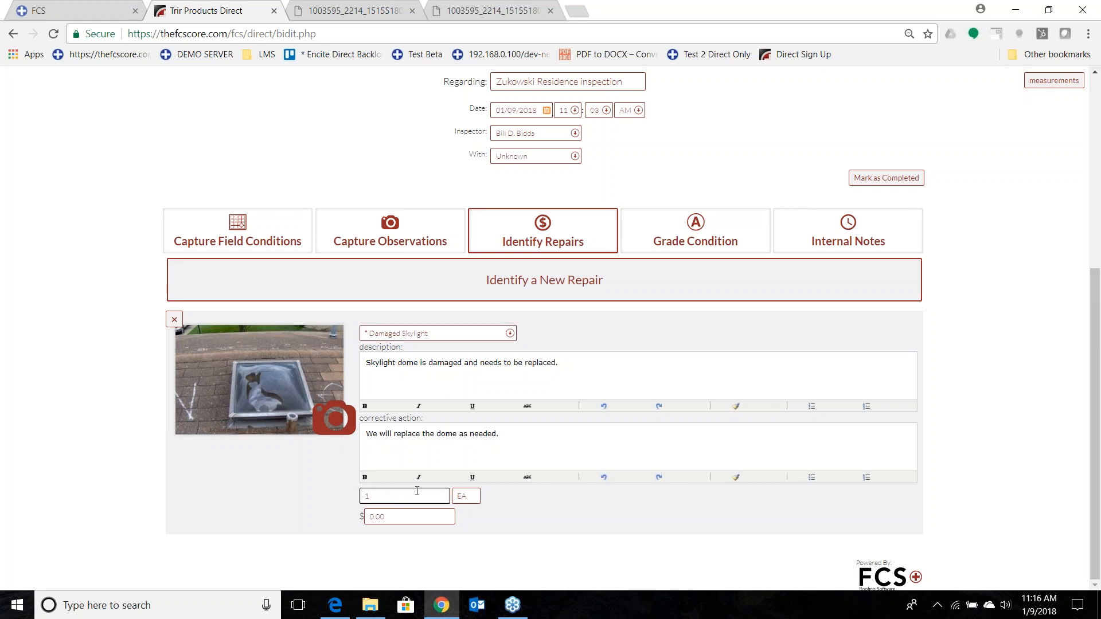
pyautogui.press('Tab')
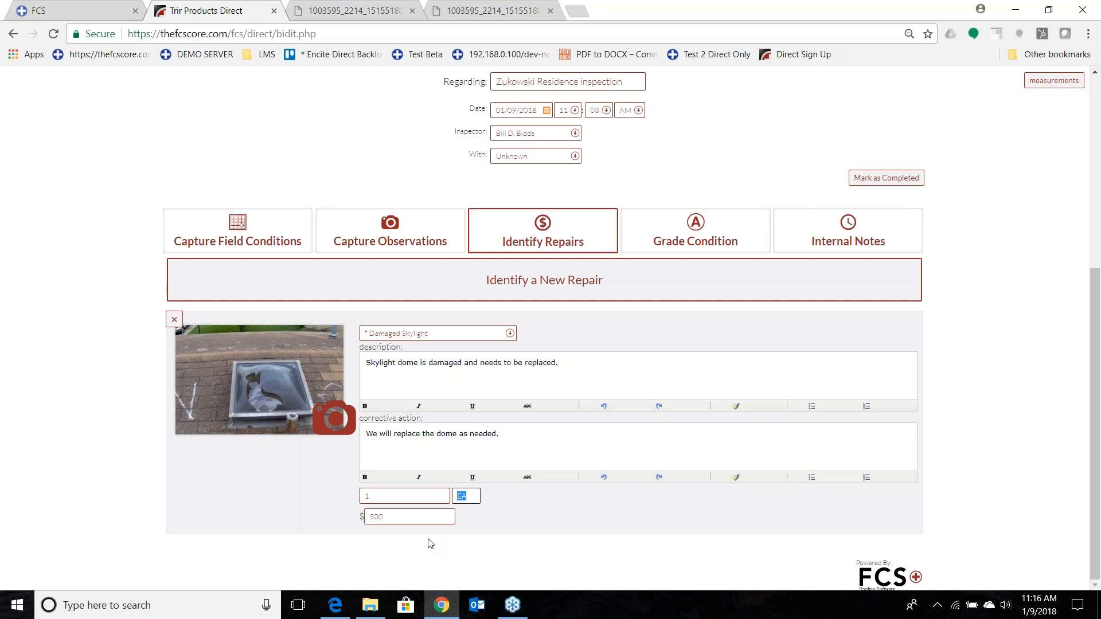
# Add a second repair to the inspection with the photo "6 - Chimney Repair".
pyautogui.click(381, 278)
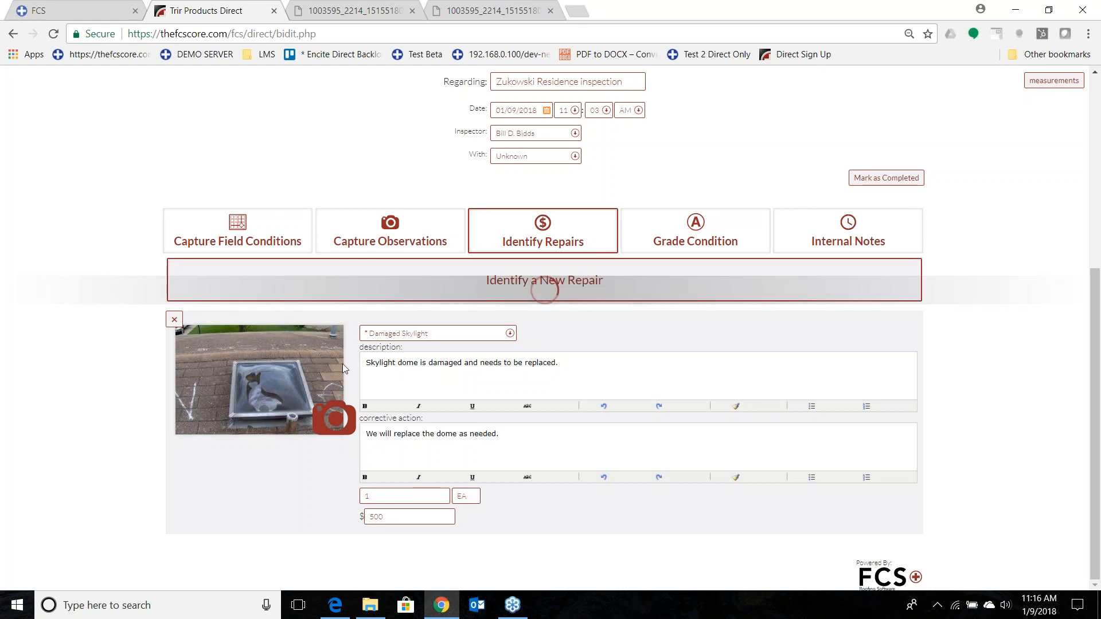
pyautogui.scroll(-4, 208, 456)
pyautogui.click(283, 412)
pyautogui.click(178, 214)
pyautogui.click(426, 321)
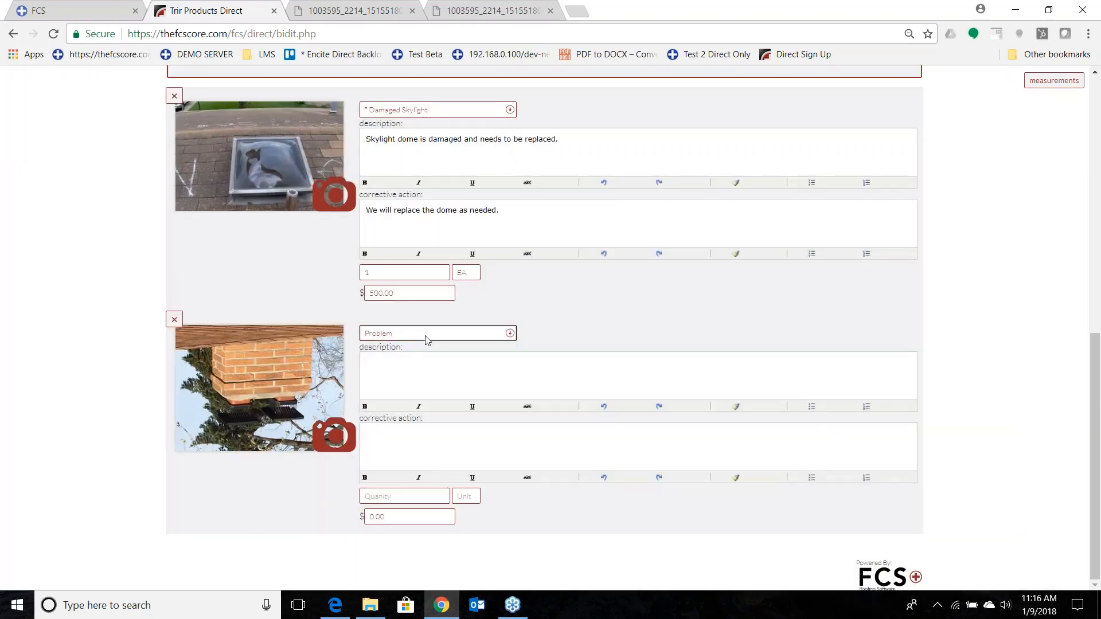
# Set the chimney repair's problem to Failed Flashing, with a quantity of 10 and a price of $200.
pyautogui.click(426, 335)
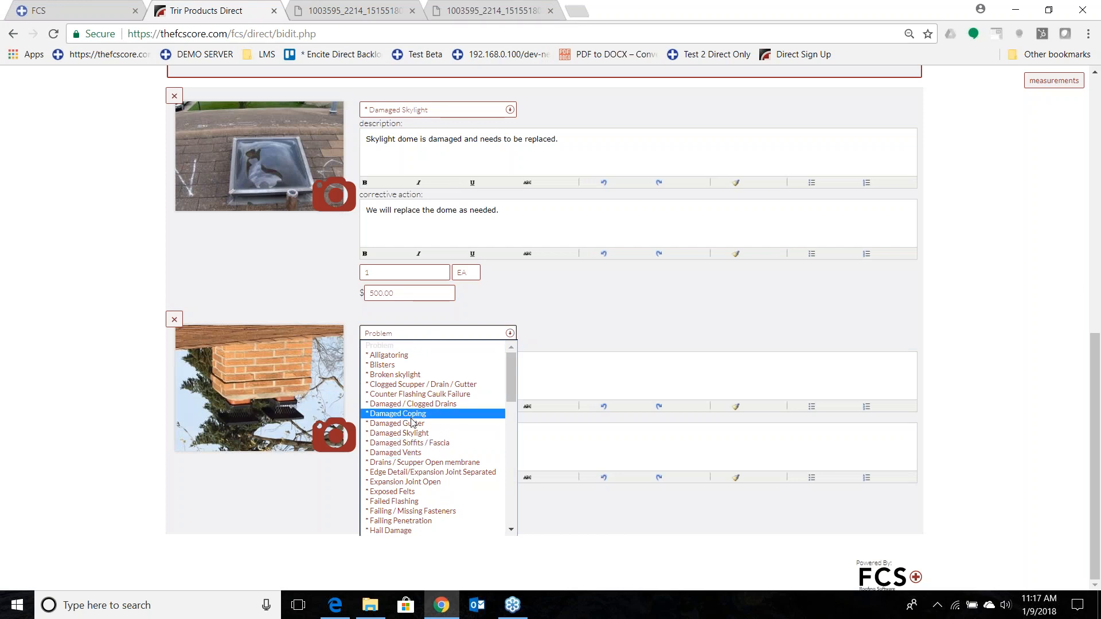
pyautogui.click(401, 504)
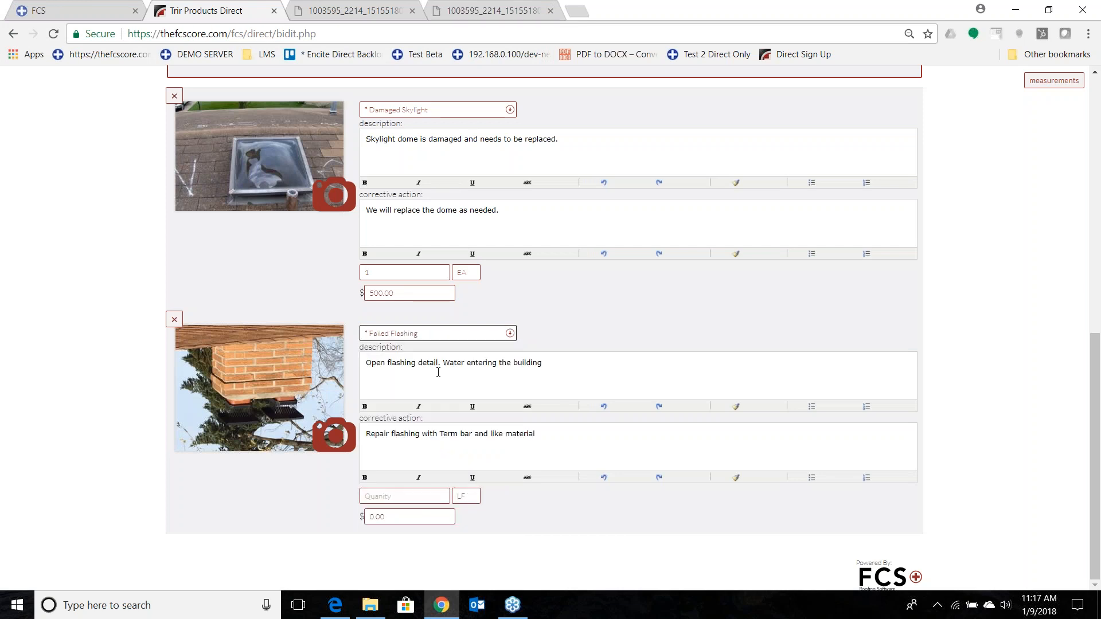
pyautogui.click(378, 496)
pyautogui.write('10')
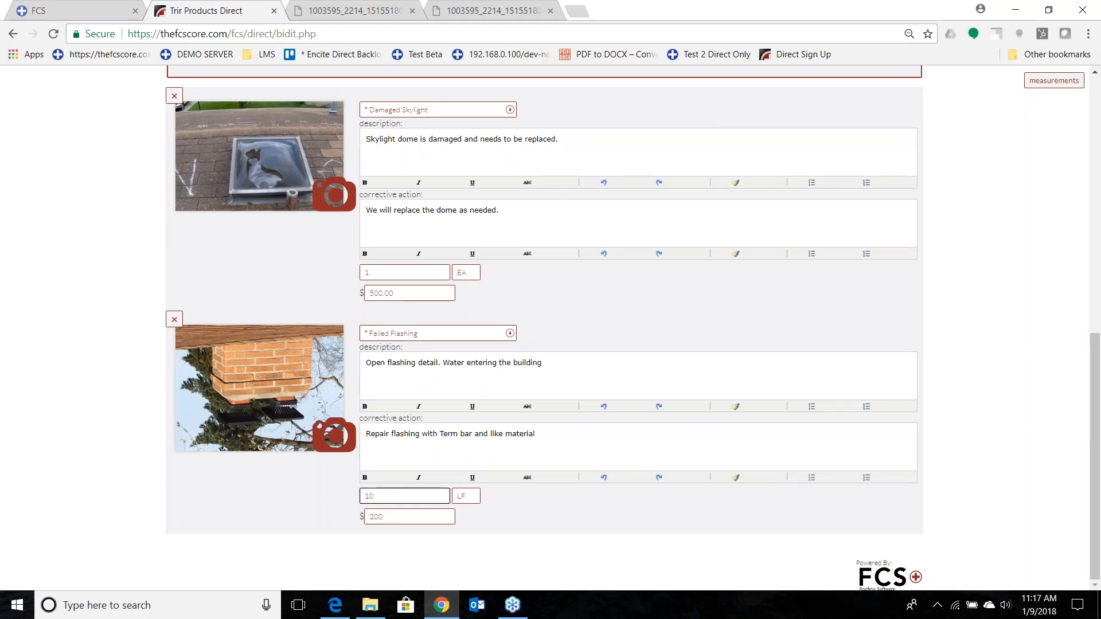
pyautogui.scroll(2, 416, 544)
pyautogui.scroll(-2, 414, 550)
pyautogui.click(836, 463)
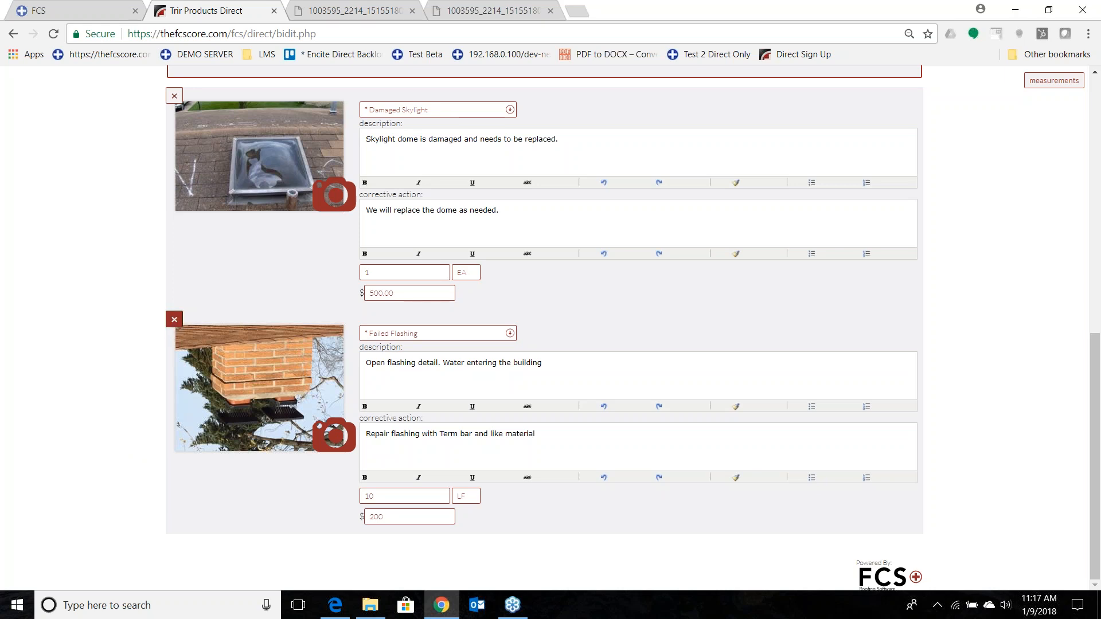
# Delete the Failed Flashing repair from the inspection.
pyautogui.click(175, 322)
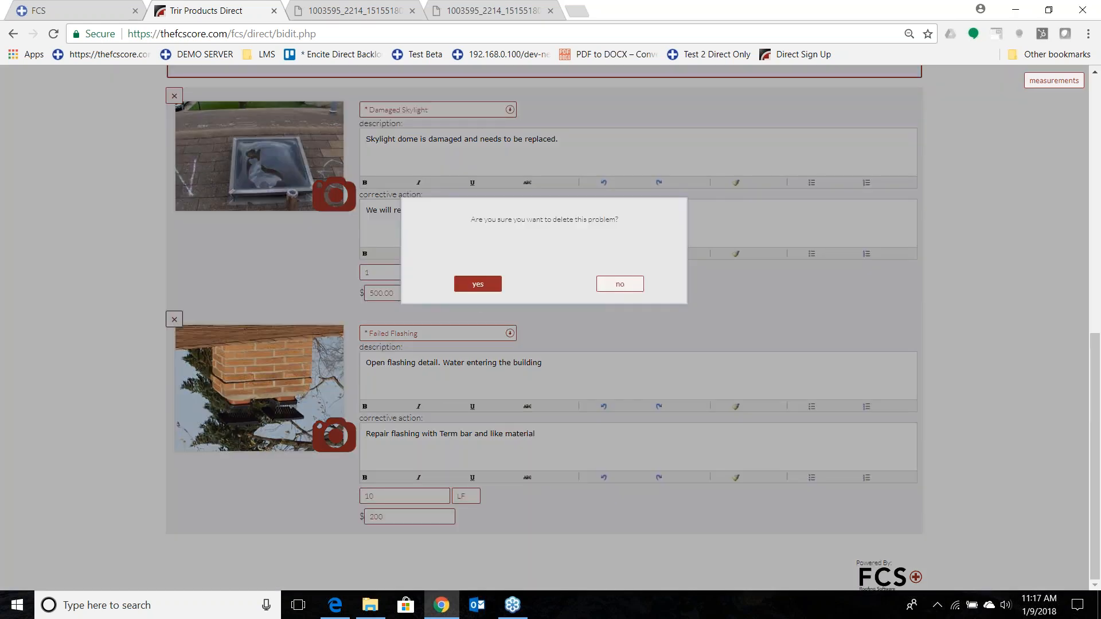
pyautogui.click(491, 290)
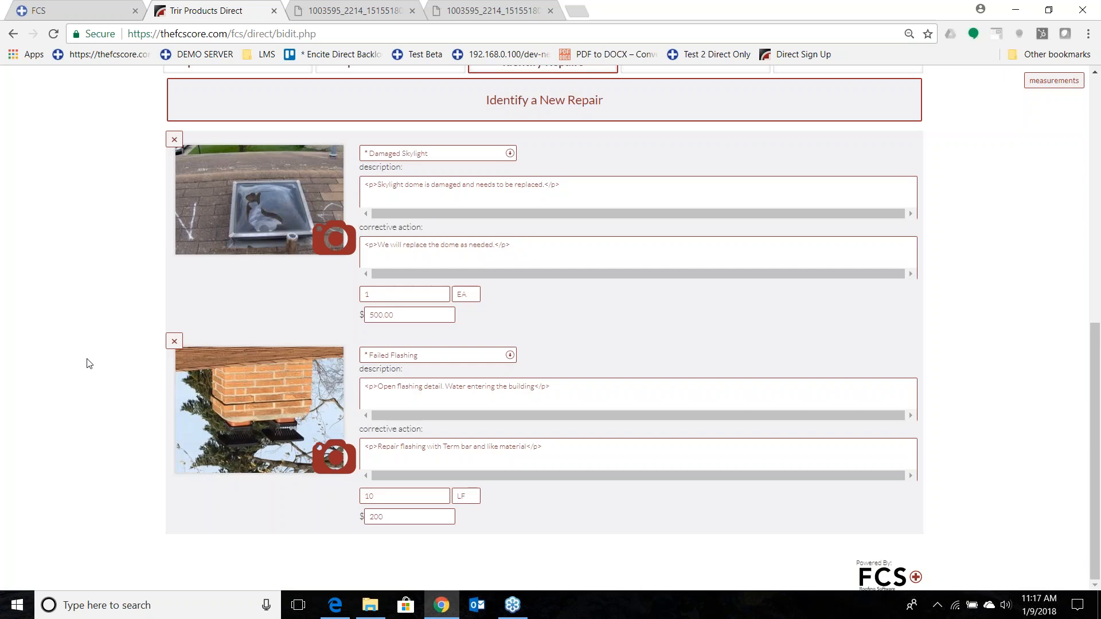
# Add another repair to the inspection with the photo "Damaged Gutters".
pyautogui.click(393, 290)
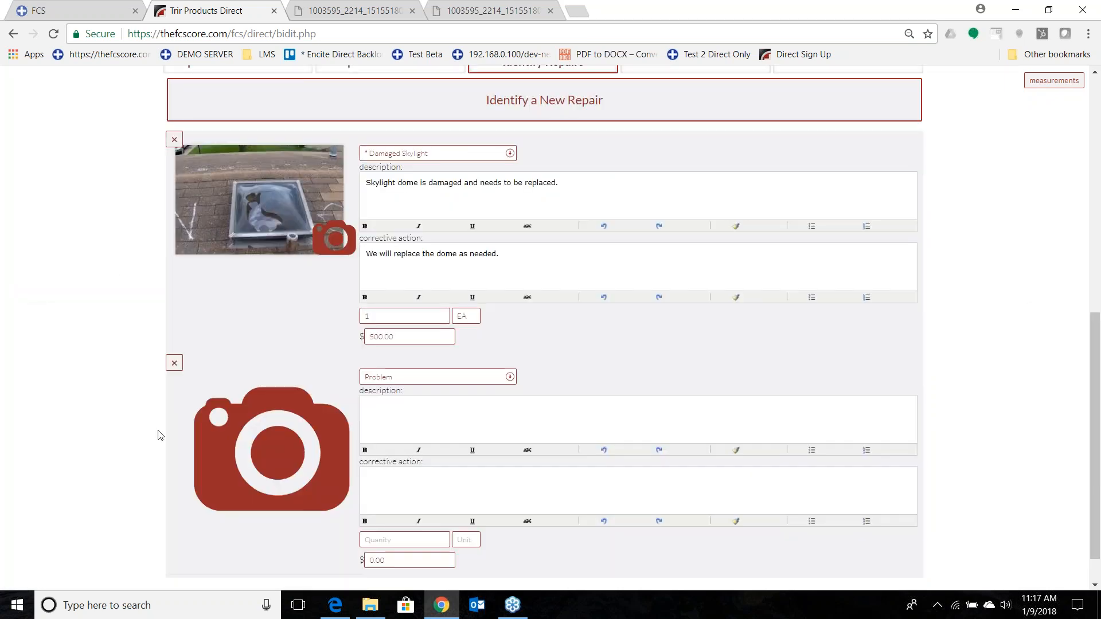
pyautogui.click(285, 437)
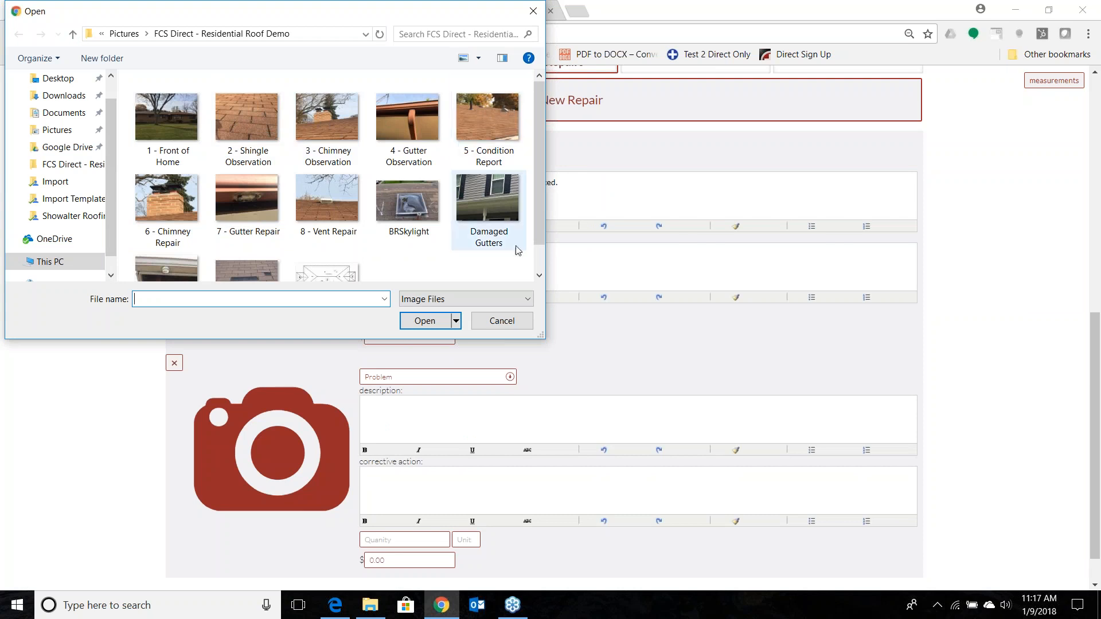
pyautogui.click(488, 205)
pyautogui.click(434, 316)
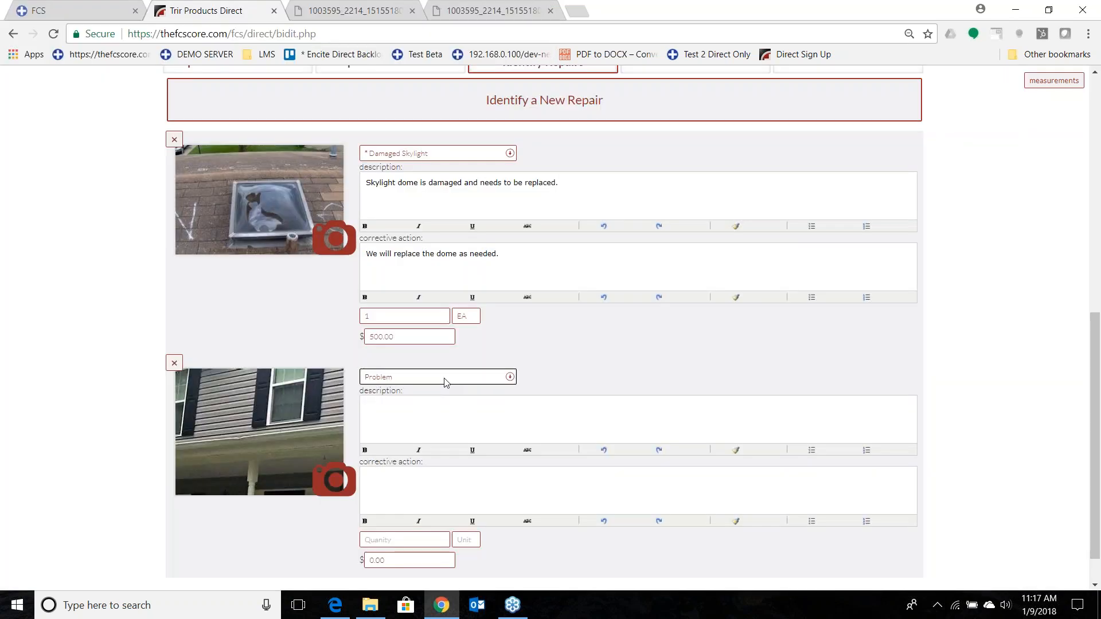
# Set the gutter repair's problem to Damaged Gutter, with a quantity of 100 and a price of $3000.
pyautogui.click(444, 377)
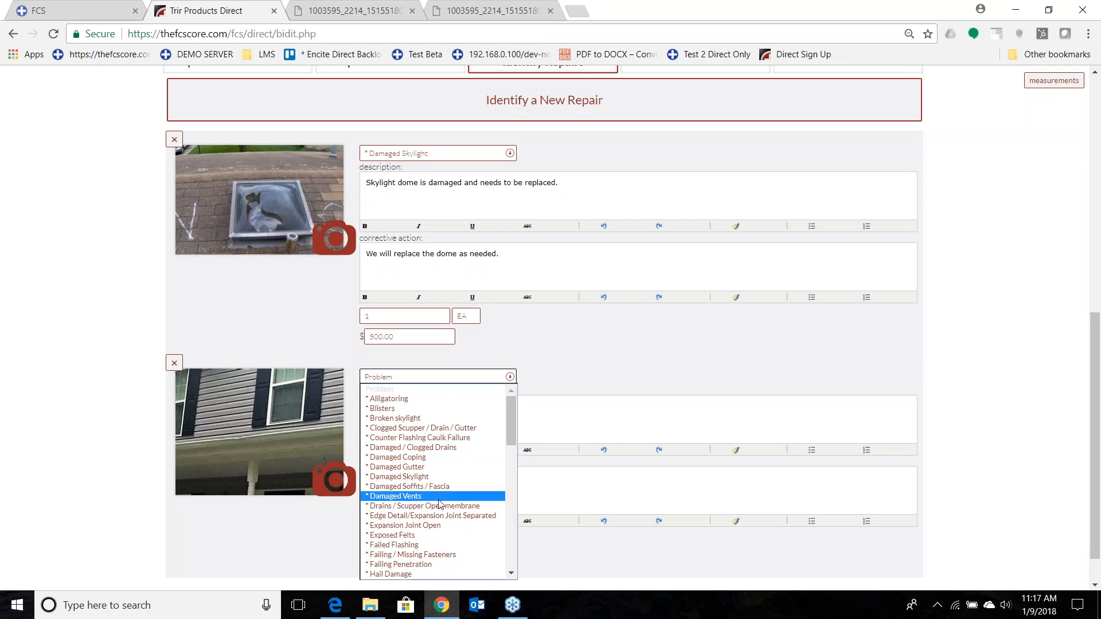
pyautogui.click(431, 467)
pyautogui.click(418, 540)
pyautogui.write('100')
pyautogui.press('Tab')
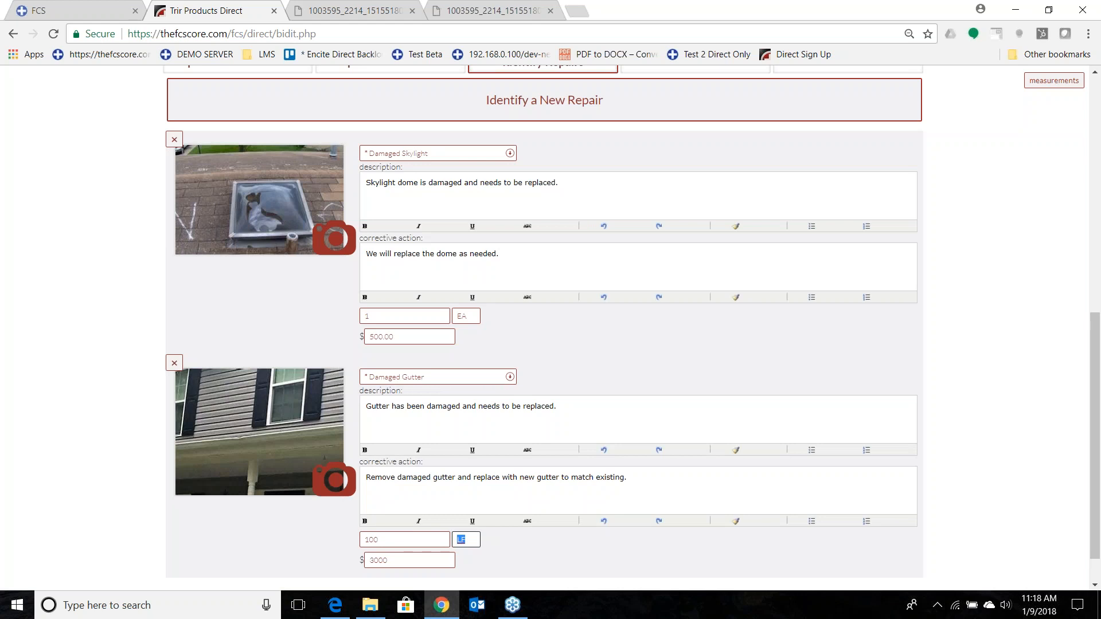
# Add a new graded condition to the inspection and set its grade to C.
pyautogui.scroll(1, 154, 551)
pyautogui.scroll(-1, 154, 552)
pyautogui.scroll(3, 154, 552)
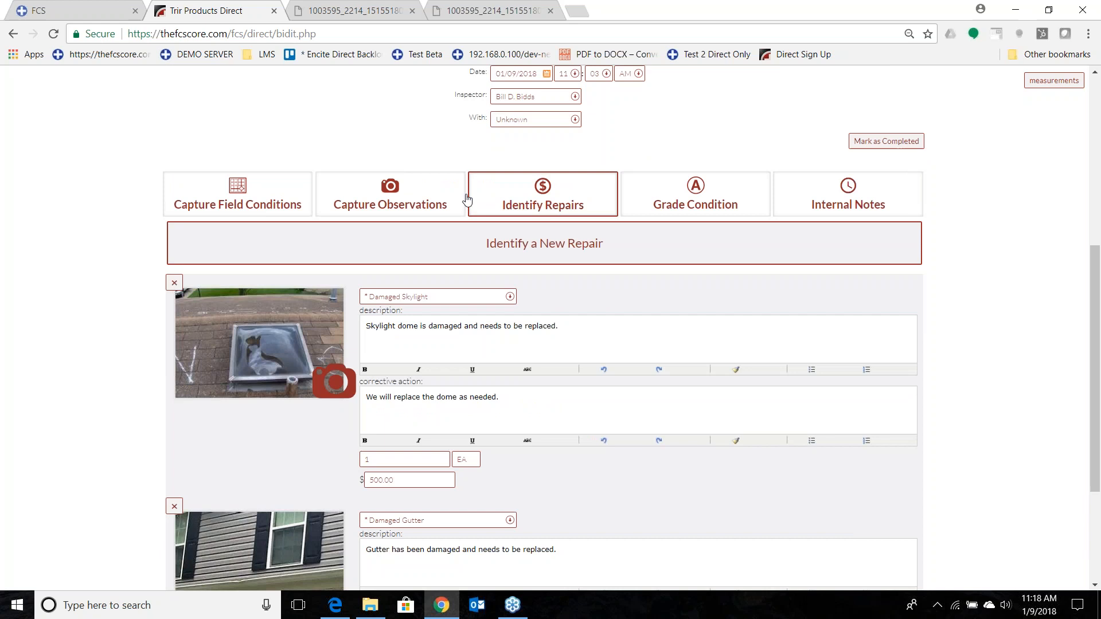
pyautogui.click(703, 194)
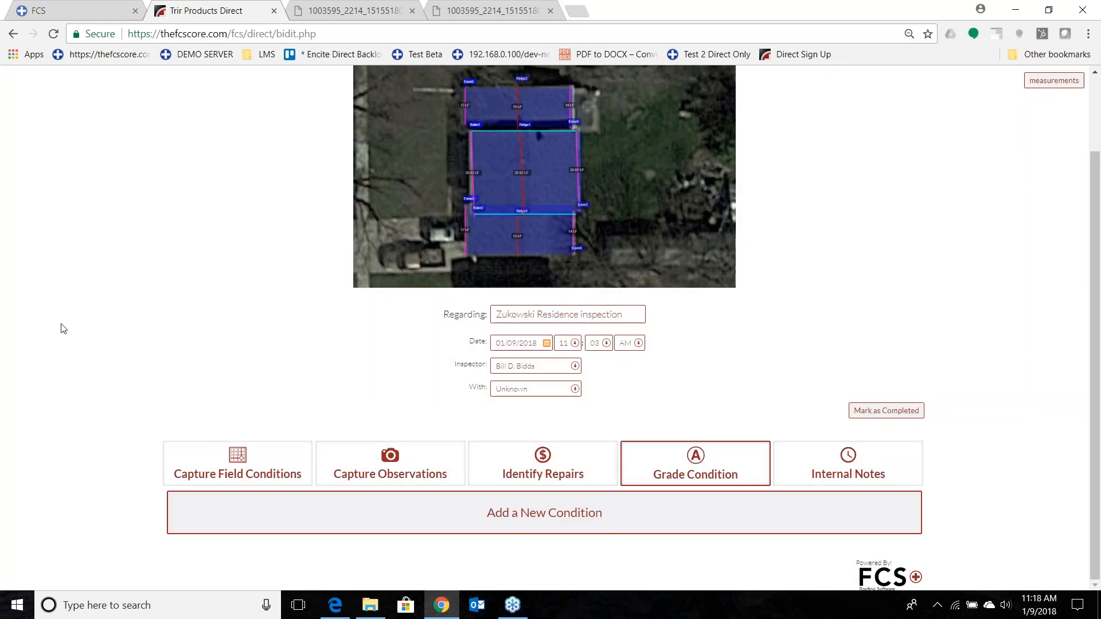
pyautogui.click(346, 532)
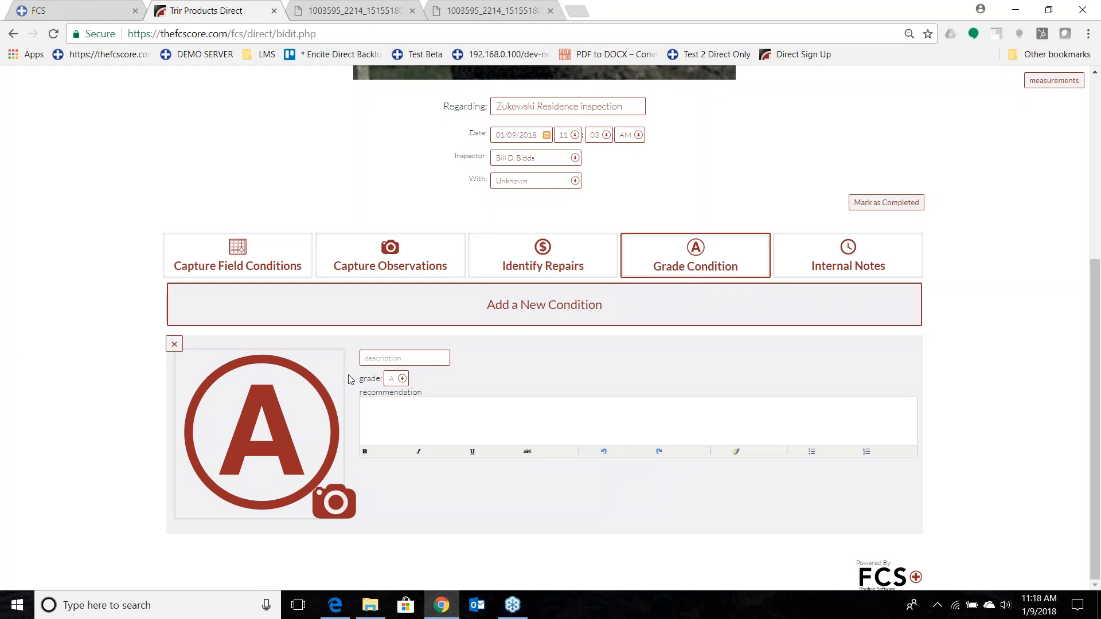
pyautogui.click(402, 379)
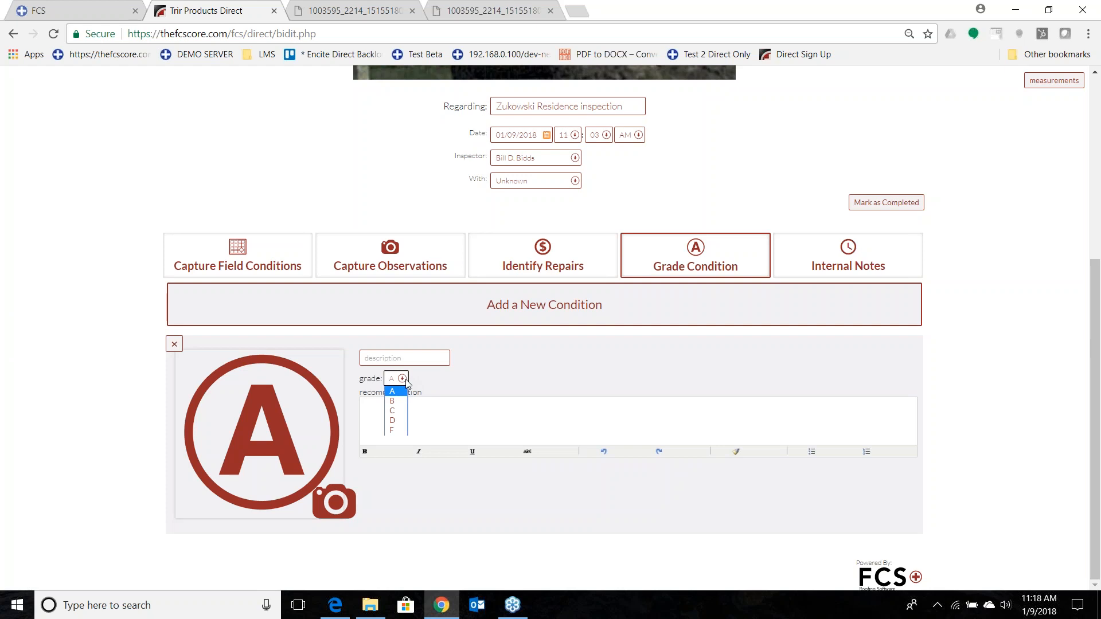
pyautogui.click(398, 410)
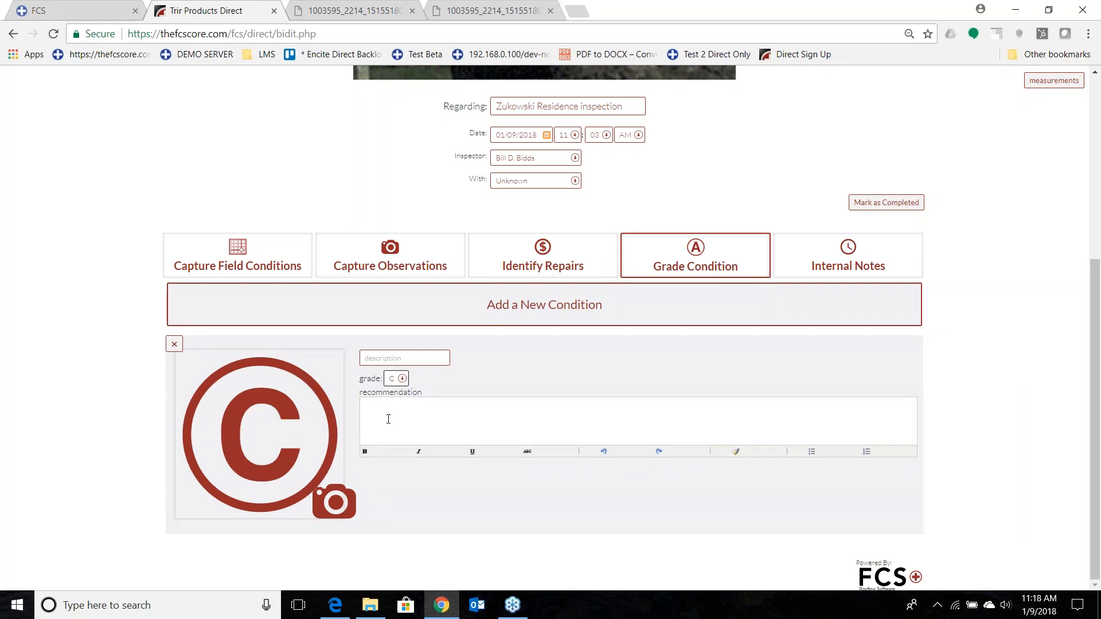
# Enter the condition's recommendation "The roof need to replaced in a year as it is showing wear.".
pyautogui.click(389, 419)
pyautogui.write('Th')
pyautogui.write('e roof need ')
pyautogui.write('to replav')
pyautogui.write('ced in a t')
pyautogui.write('year as it is showing')
pyautogui.write(' wear and')
pyautogui.press('BackSpace')
pyautogui.press('BackSpace')
pyautogui.press('BackSpace')
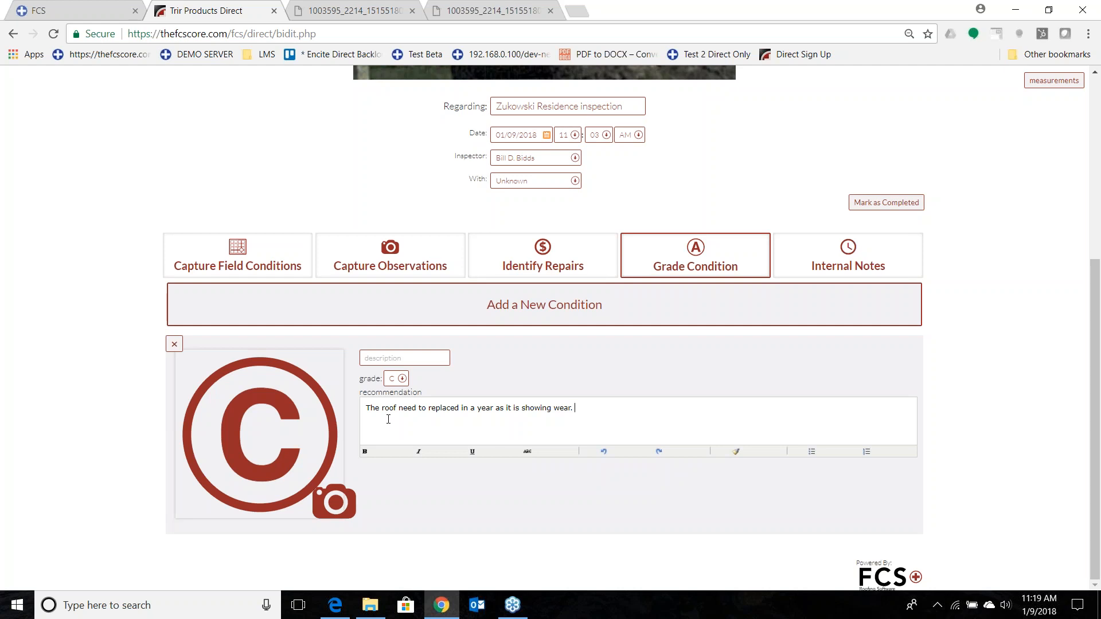
pyautogui.click(969, 118)
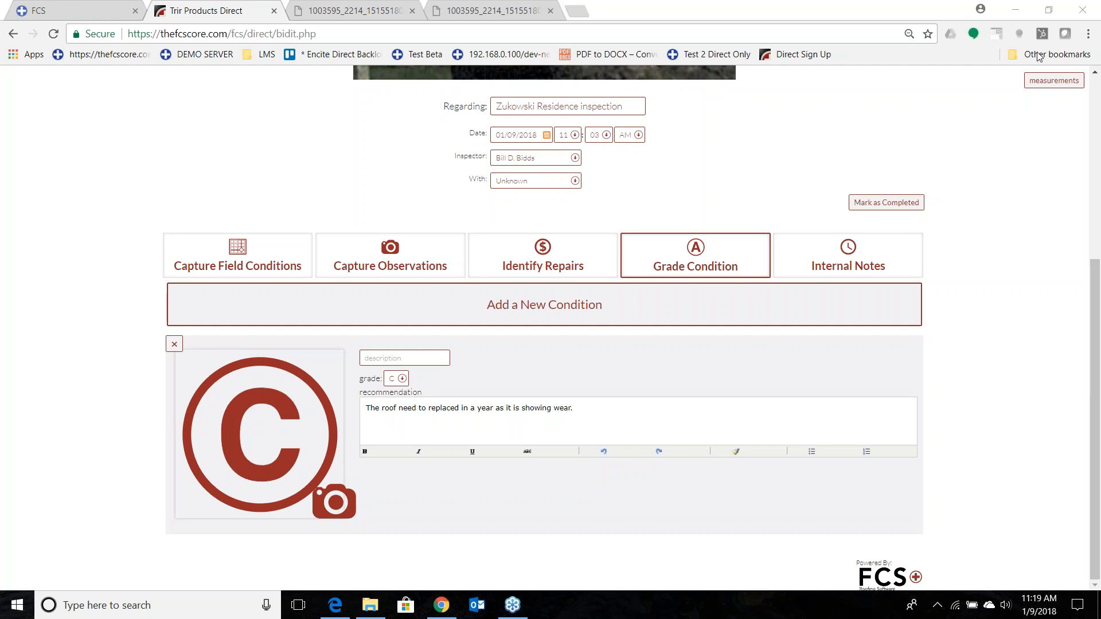
# Add an internal note to the inspection reading "This roof really needs to be changed".
pyautogui.click(854, 258)
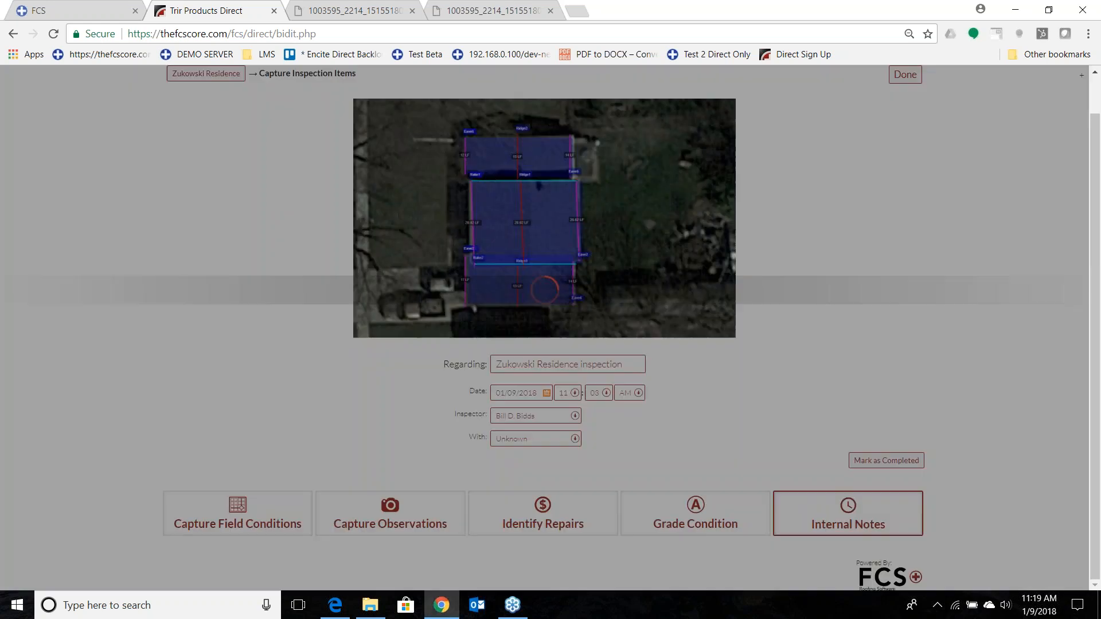
pyautogui.click(563, 516)
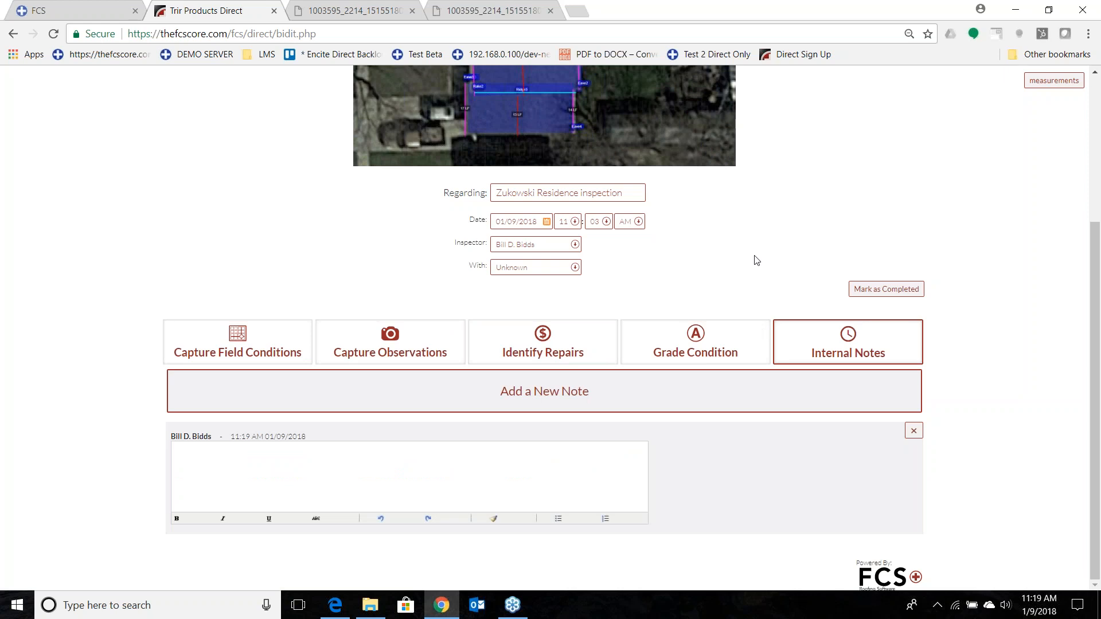
pyautogui.click(406, 498)
pyautogui.write('This roof really needs to be changed')
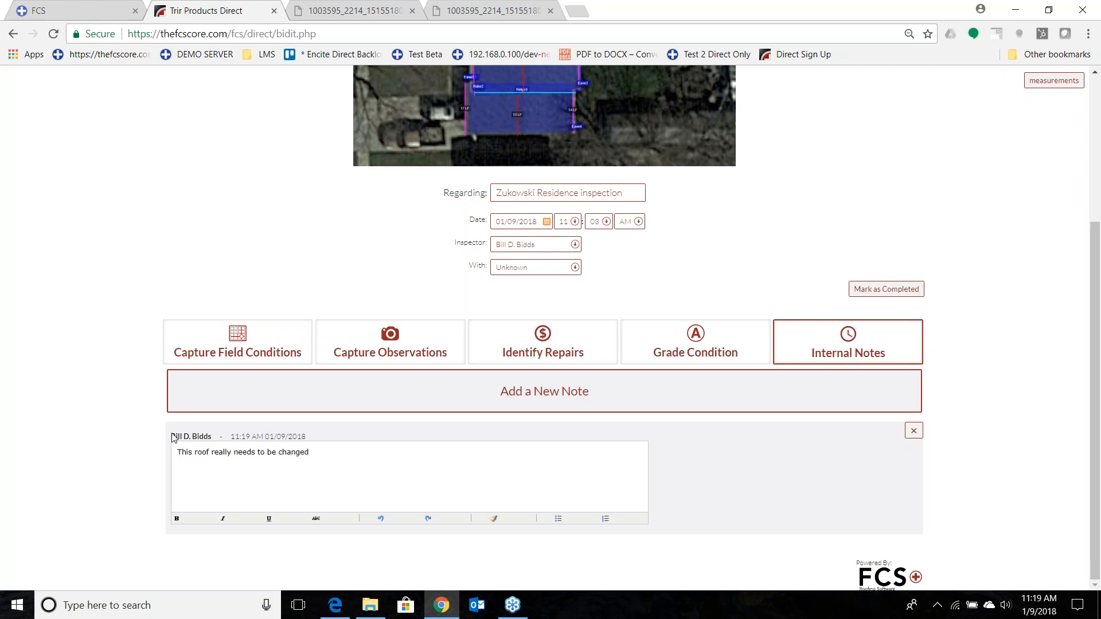
pyautogui.moveTo(170, 435); pyautogui.dragTo(302, 437)
pyautogui.click(313, 438)
# Mark the inspection as completed and confirm the completion.
pyautogui.scroll(4, 764, 291)
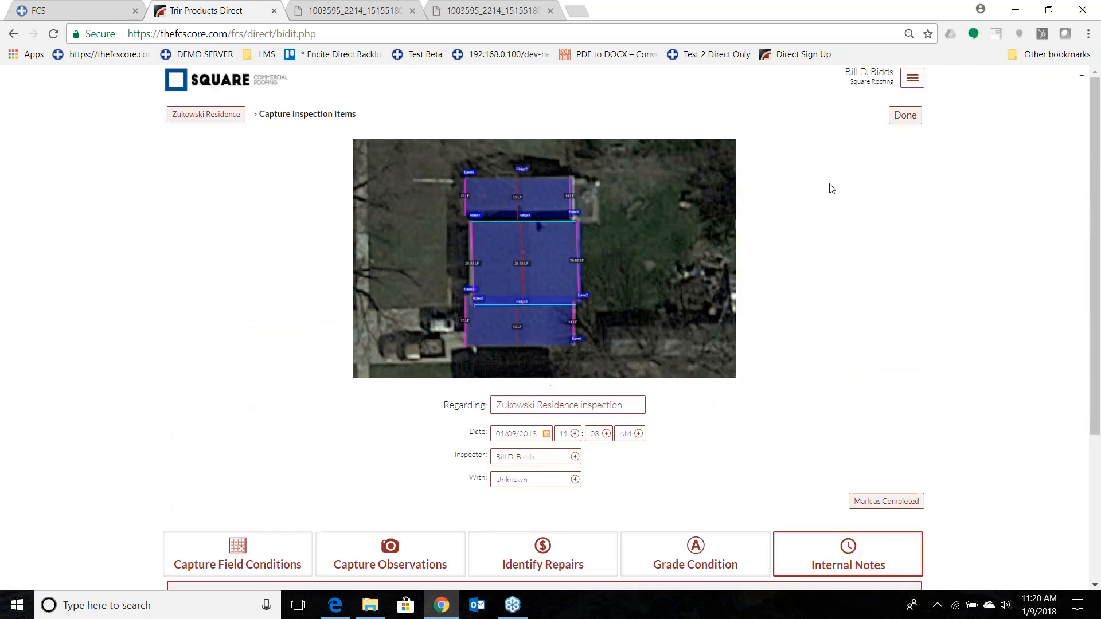
pyautogui.scroll(-3, 880, 136)
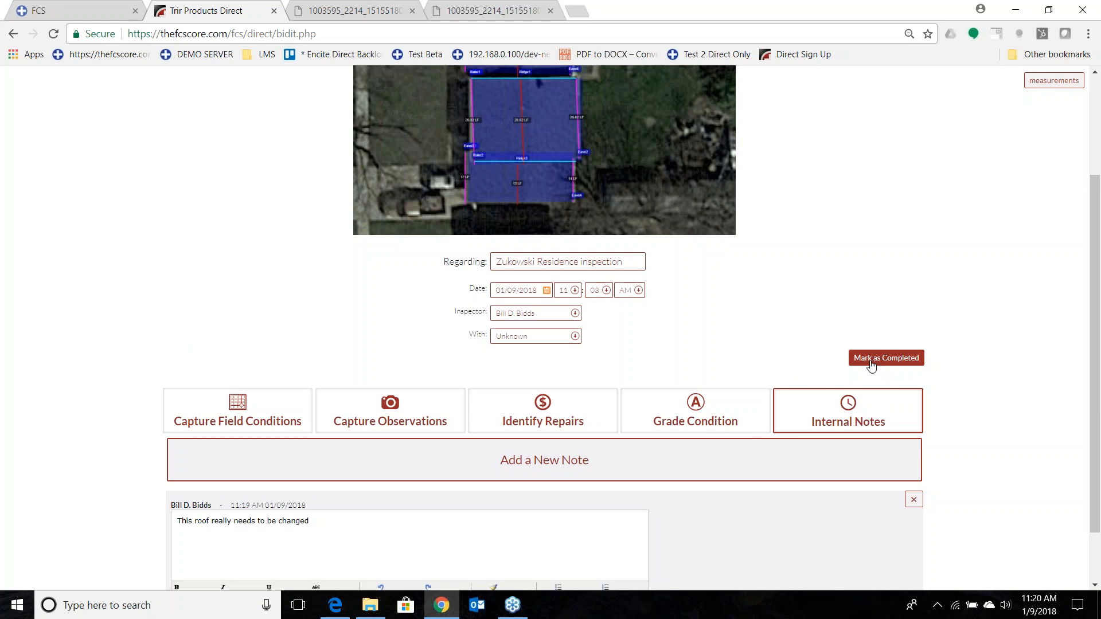
pyautogui.click(871, 365)
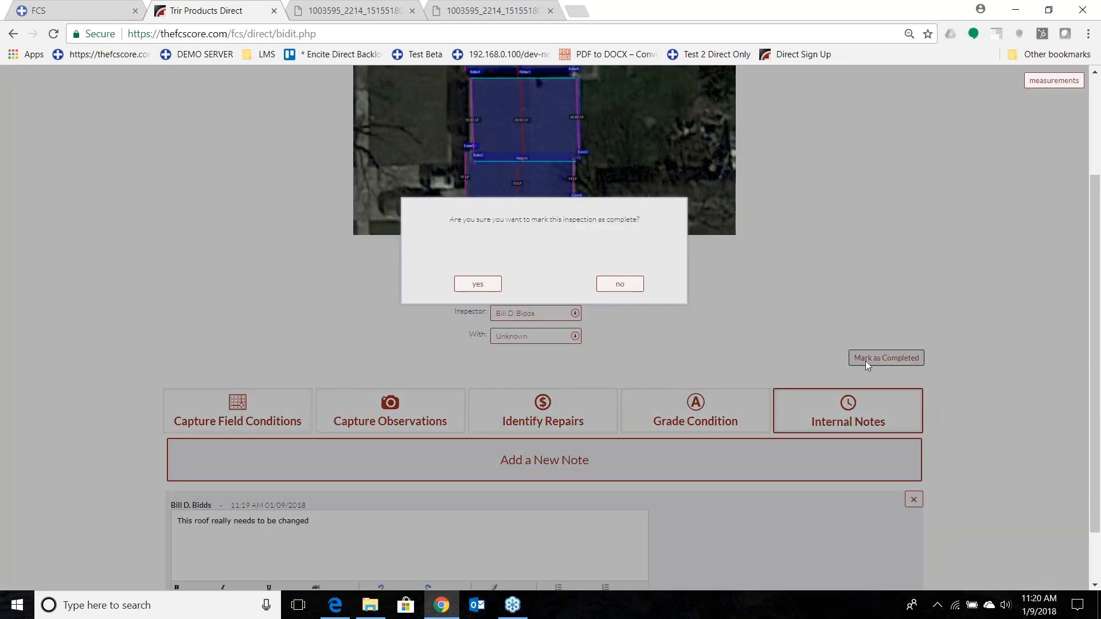
pyautogui.click(478, 285)
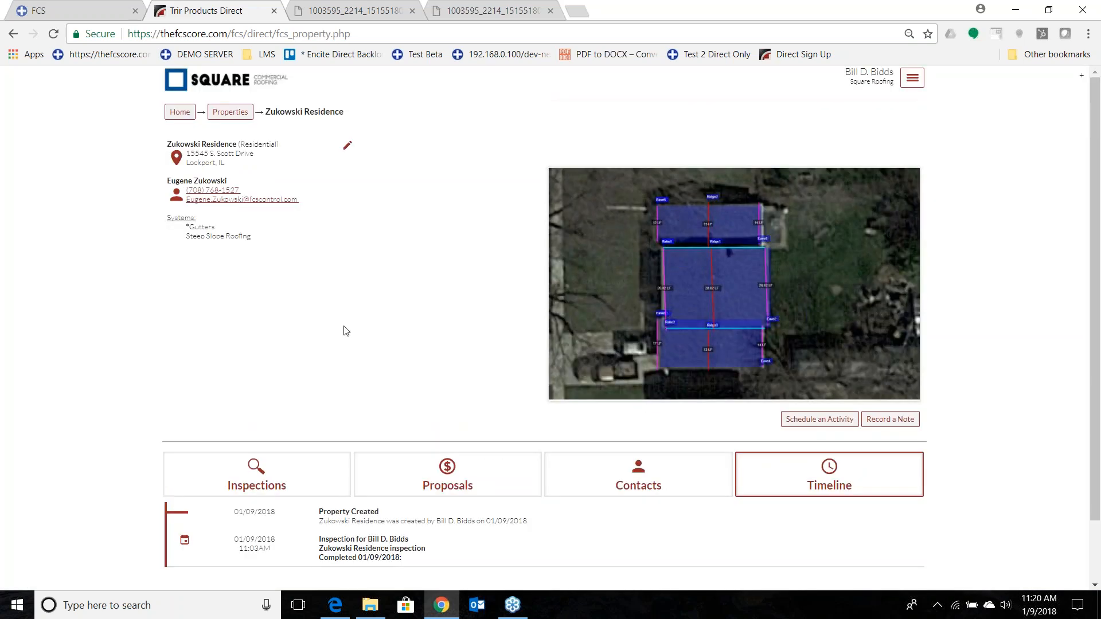
# Start a new inspection for the property and enter "Second Call" as what it is regarding.
pyautogui.click(285, 475)
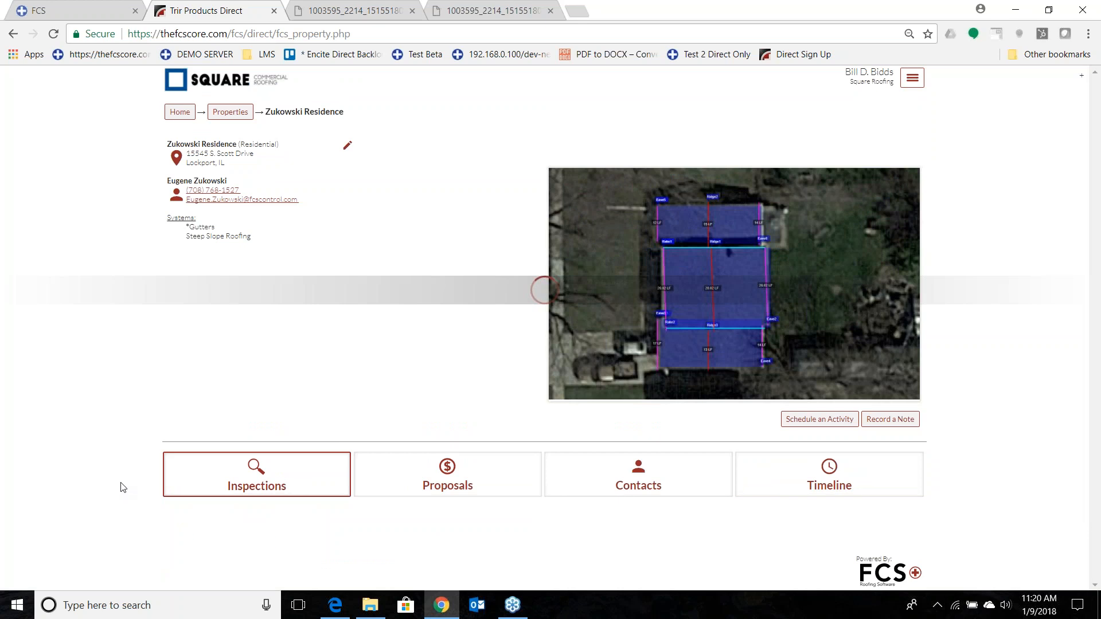
pyautogui.scroll(-2, 123, 487)
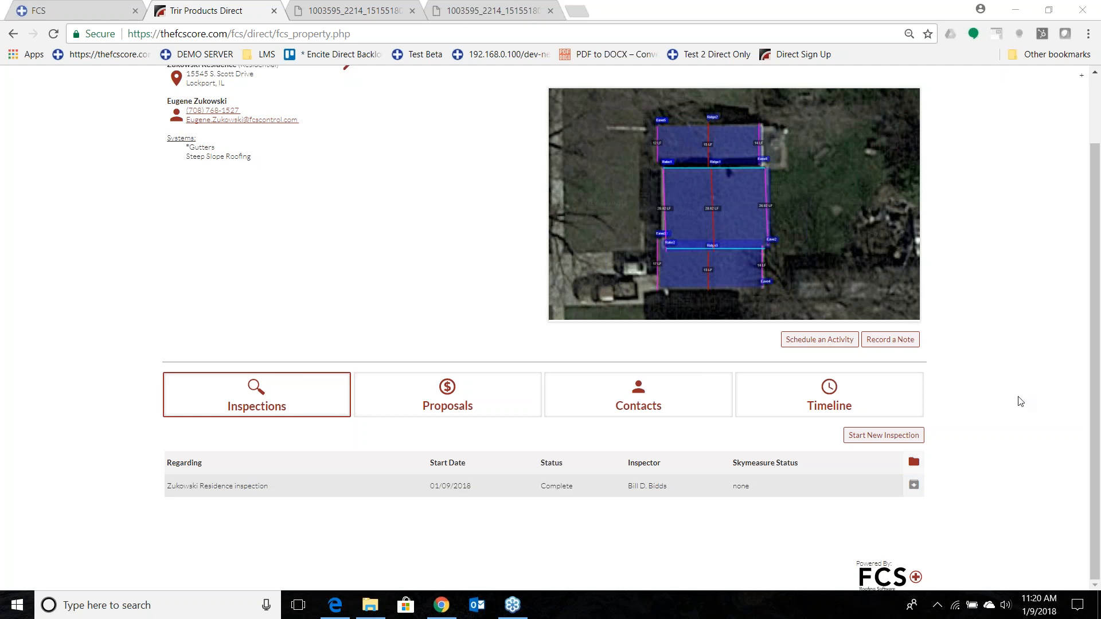
pyautogui.click(903, 438)
pyautogui.click(467, 466)
pyautogui.write('Seconf Call')
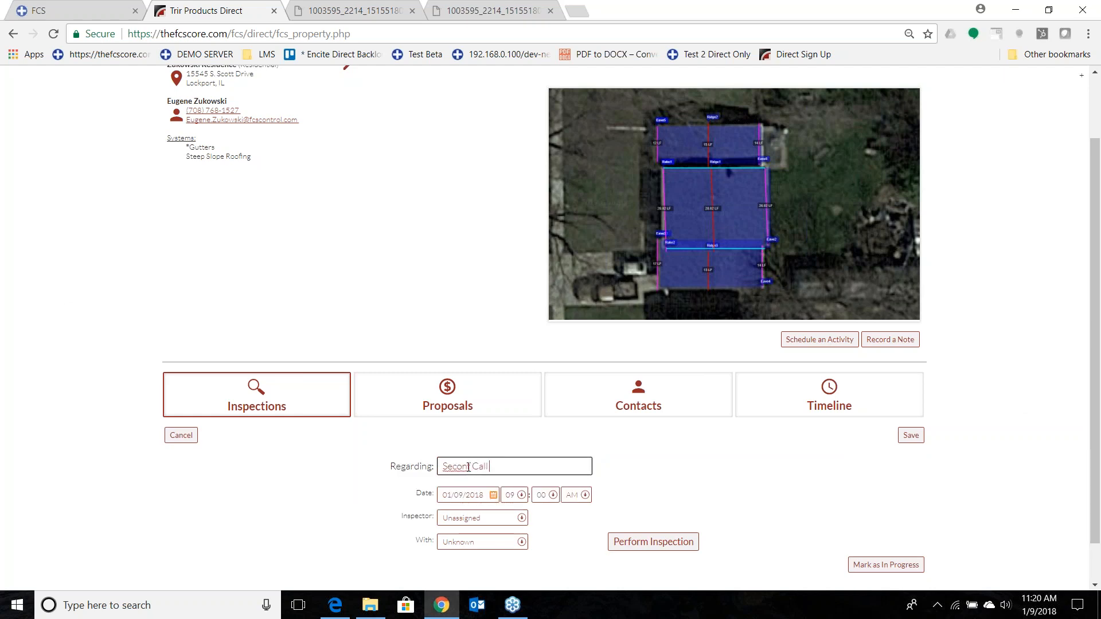
pyautogui.click(472, 467)
pyautogui.press('BackSpace')
pyautogui.press('BackSpace')
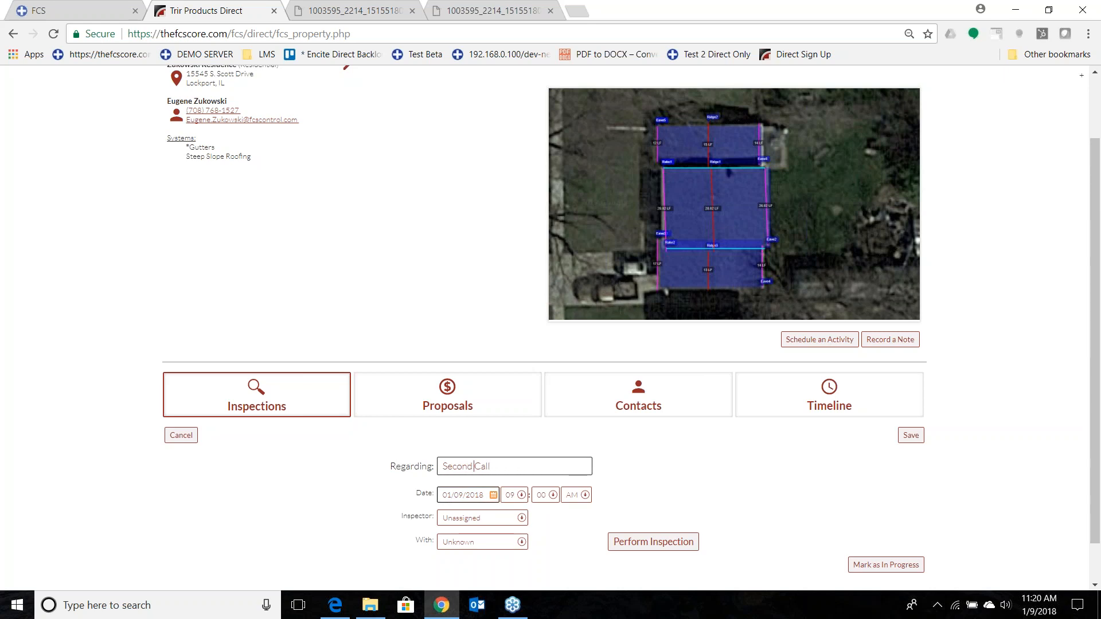
# Assign the inspector and the property contact to the new inspection.
pyautogui.click(469, 519)
pyautogui.click(463, 464)
pyautogui.click(481, 542)
pyautogui.click(466, 563)
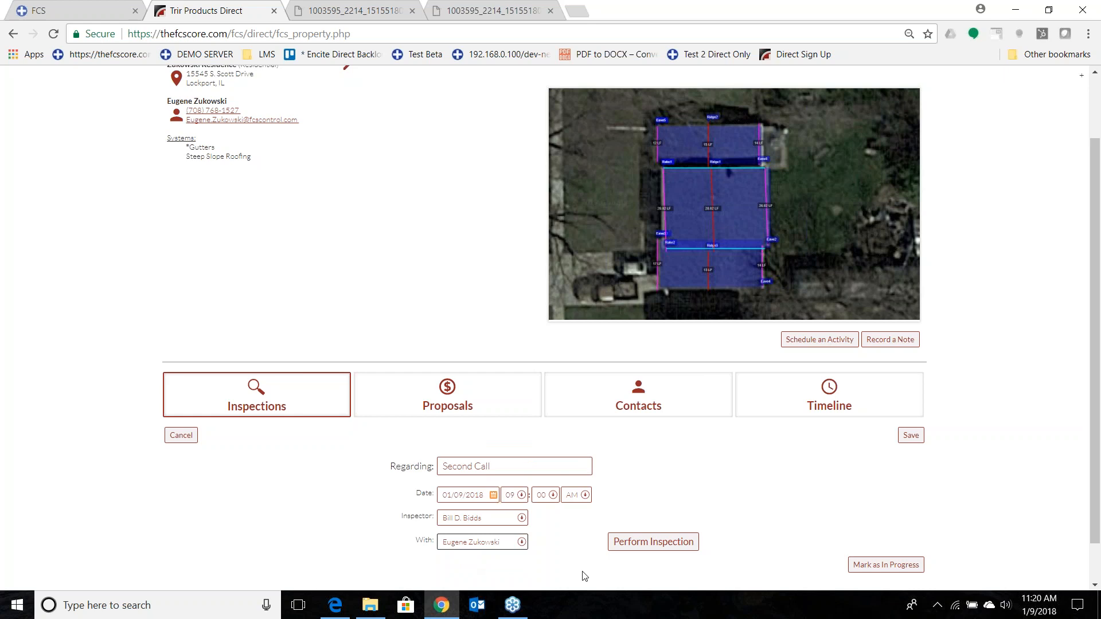
# Begin performing the Second Call inspection and load the field conditions from the previous inspection.
pyautogui.click(665, 545)
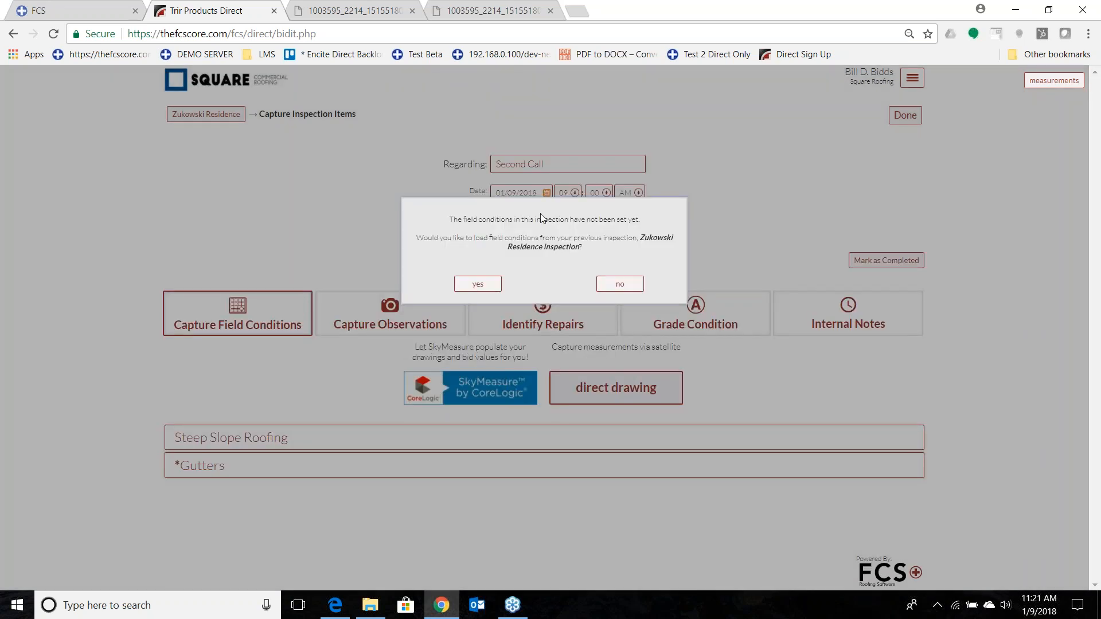
pyautogui.click(478, 284)
pyautogui.click(481, 284)
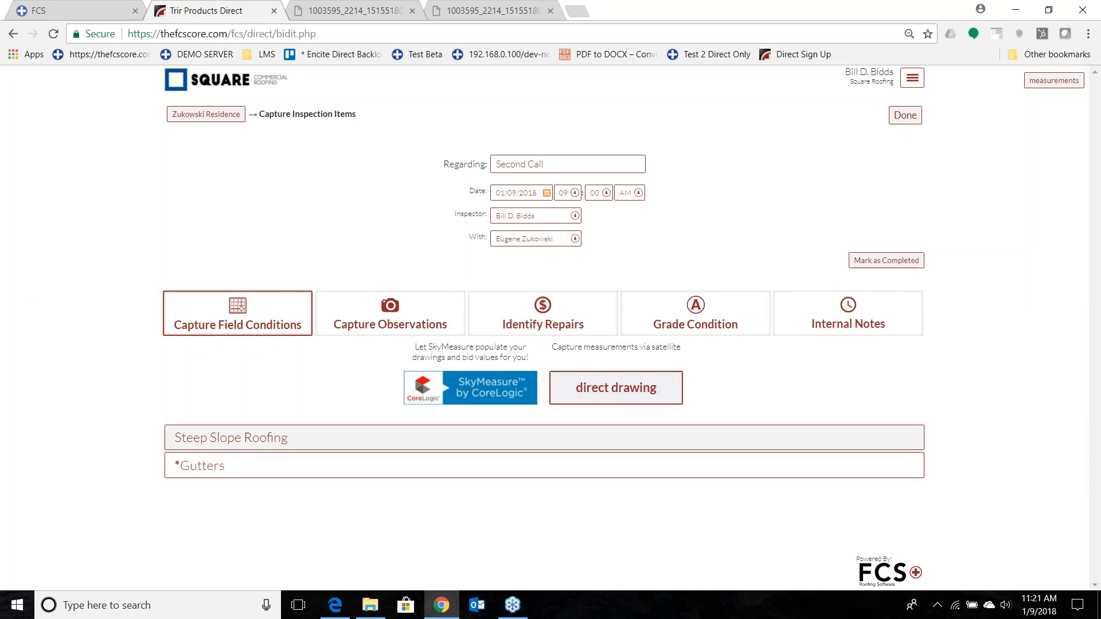
# Review the loaded Steep Slope Roofing field measurements and finish the Second Call inspection.
pyautogui.click(362, 439)
pyautogui.scroll(-3, 447, 373)
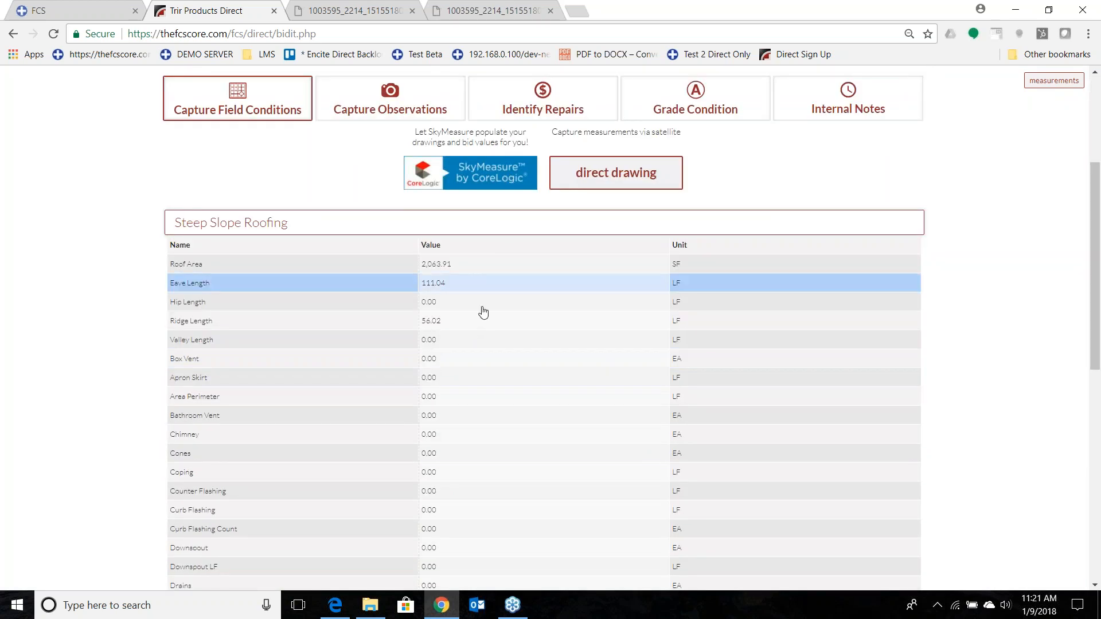
pyautogui.scroll(-15, 480, 380)
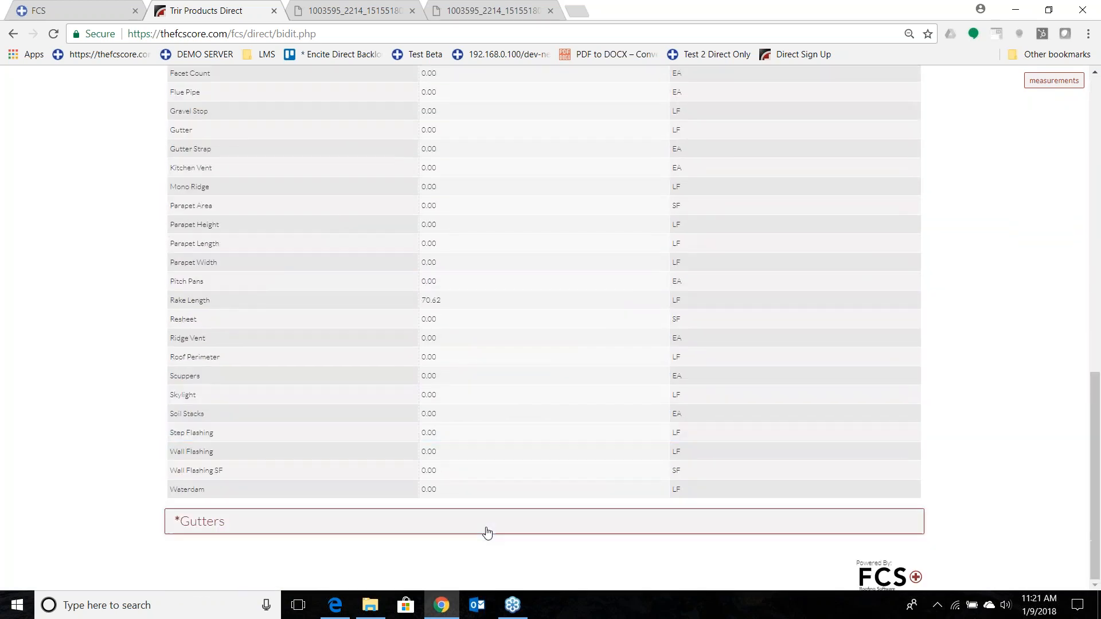
pyautogui.scroll(15, 493, 505)
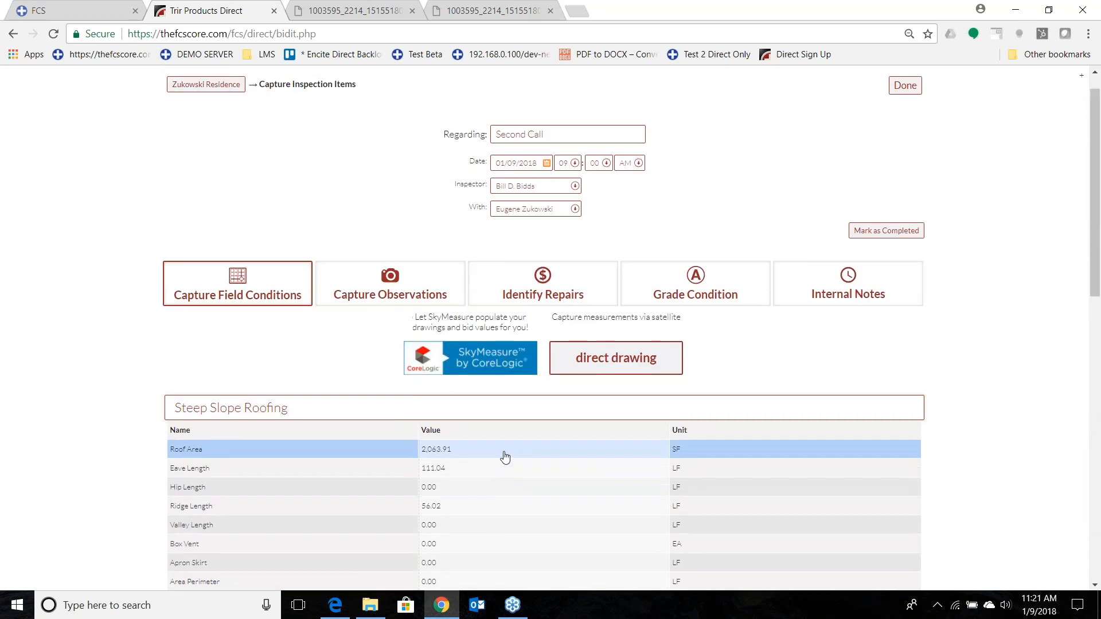
pyautogui.scroll(1, 419, 344)
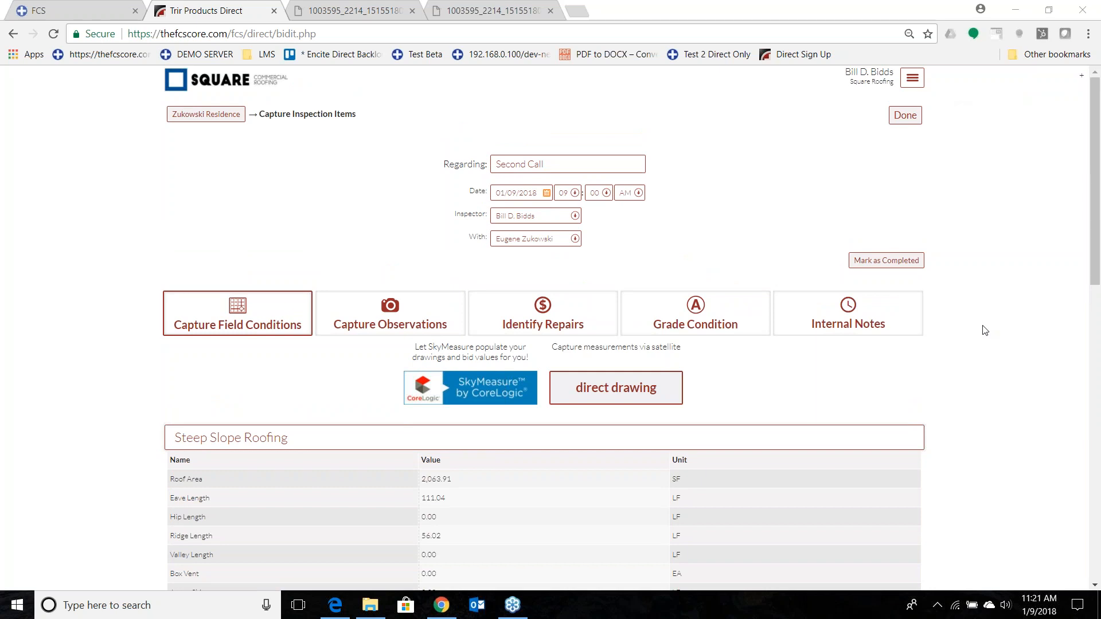
pyautogui.click(905, 115)
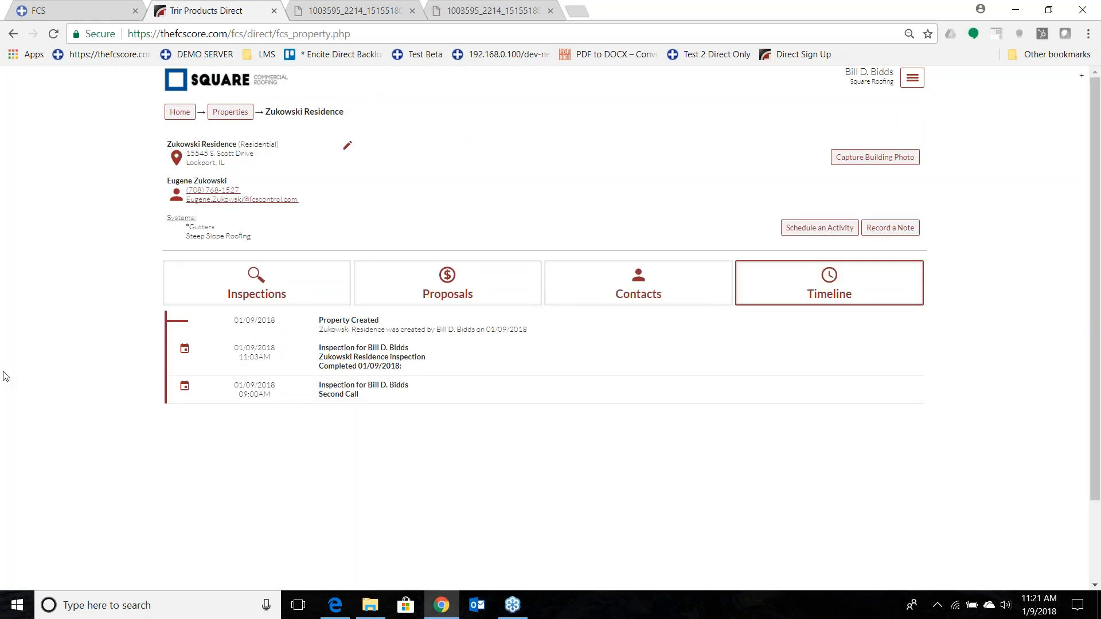
# Open the completed first inspection's proposal, start a new estimate, and view the Steep Slope Roofing assemblies without choosing one.
pyautogui.click(458, 274)
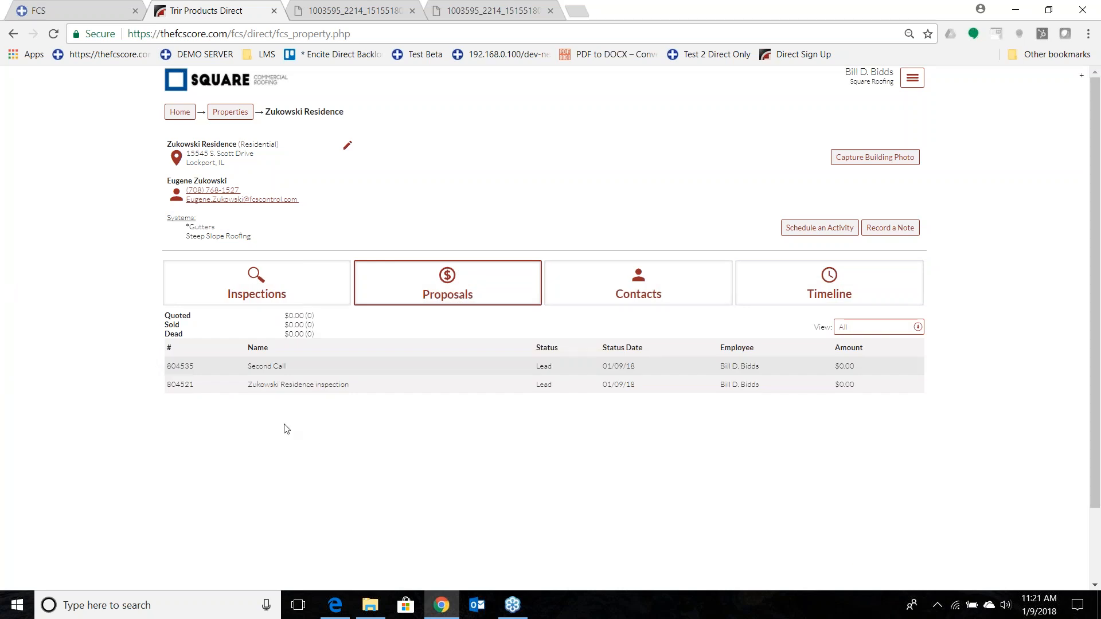
pyautogui.click(298, 389)
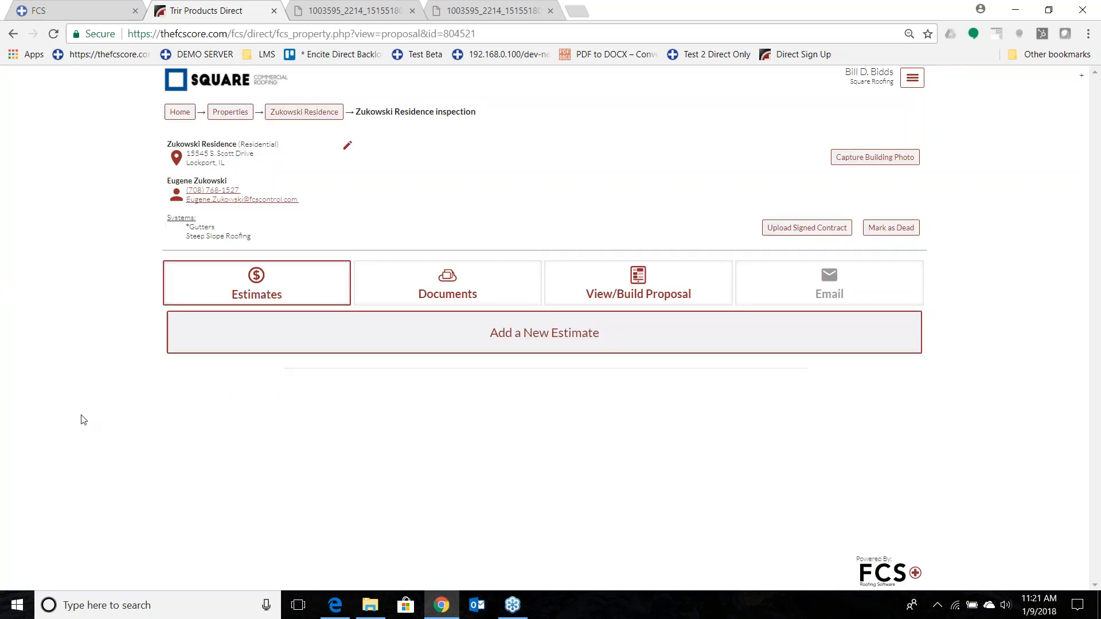
pyautogui.click(337, 346)
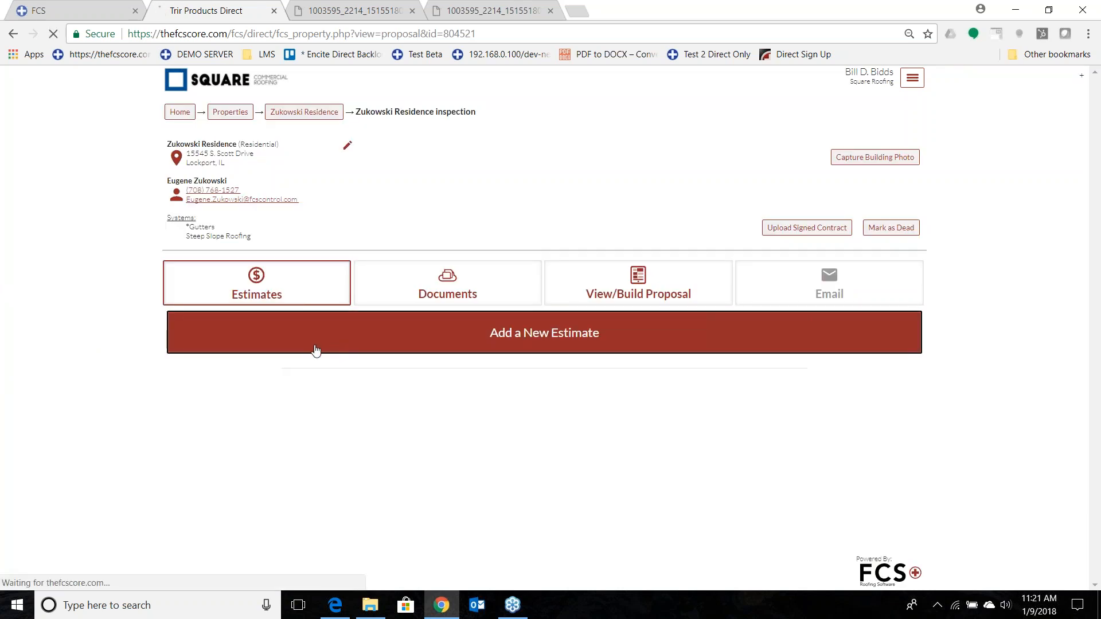
pyautogui.click(258, 189)
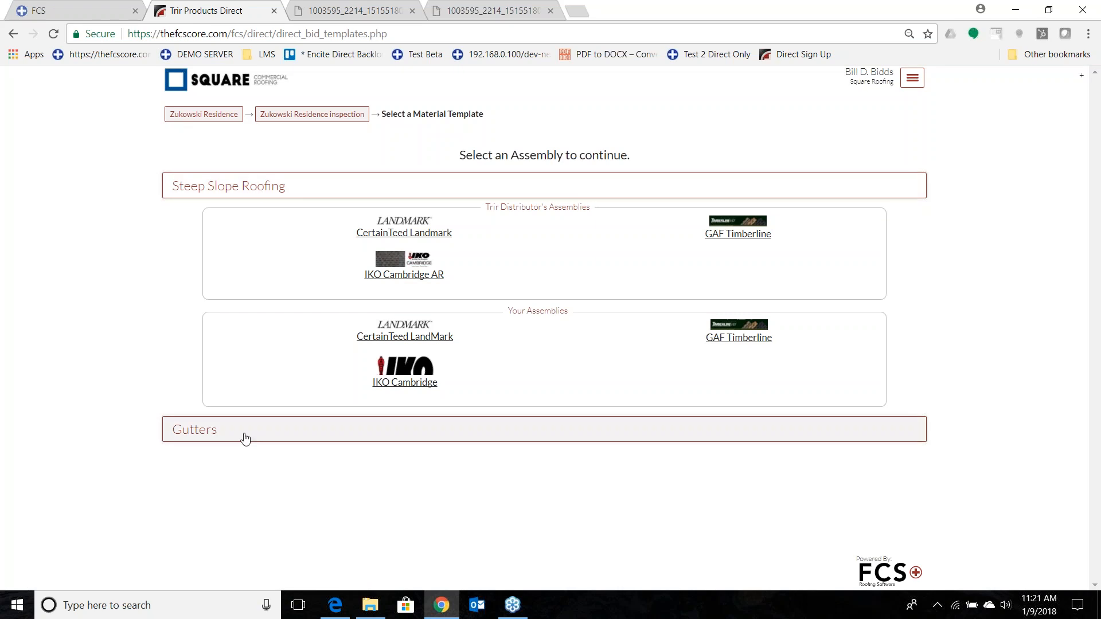
pyautogui.click(283, 124)
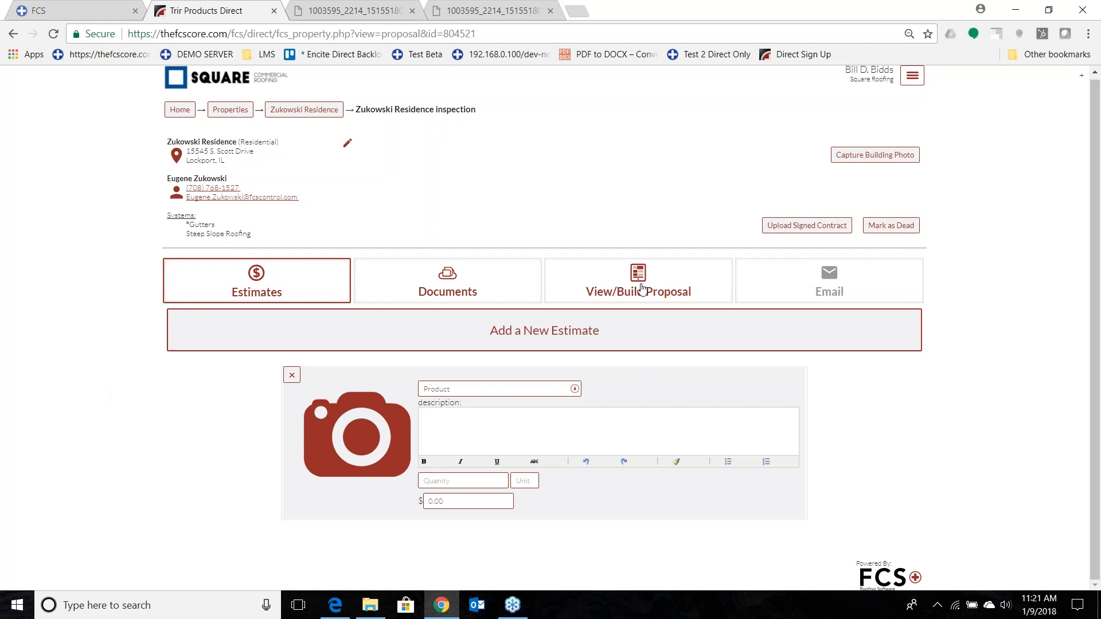
# Attach the take-off report drawing, take-off report details, Customer Referrals and Cover Page Residential documents to the proposal.
pyautogui.click(641, 289)
pyautogui.scroll(-3, 270, 314)
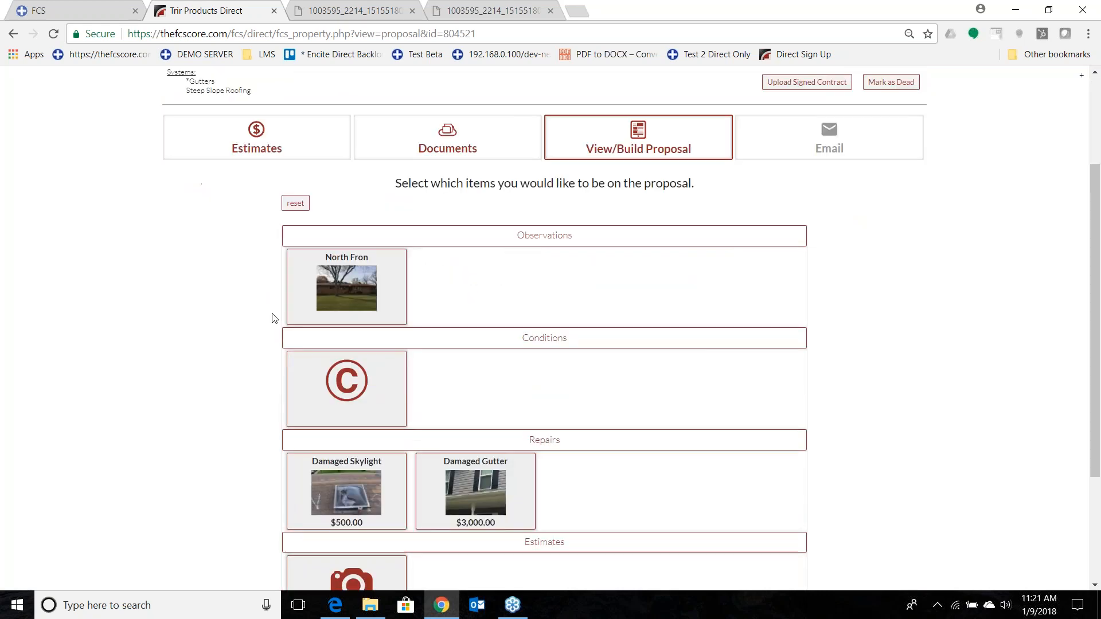
pyautogui.click(402, 150)
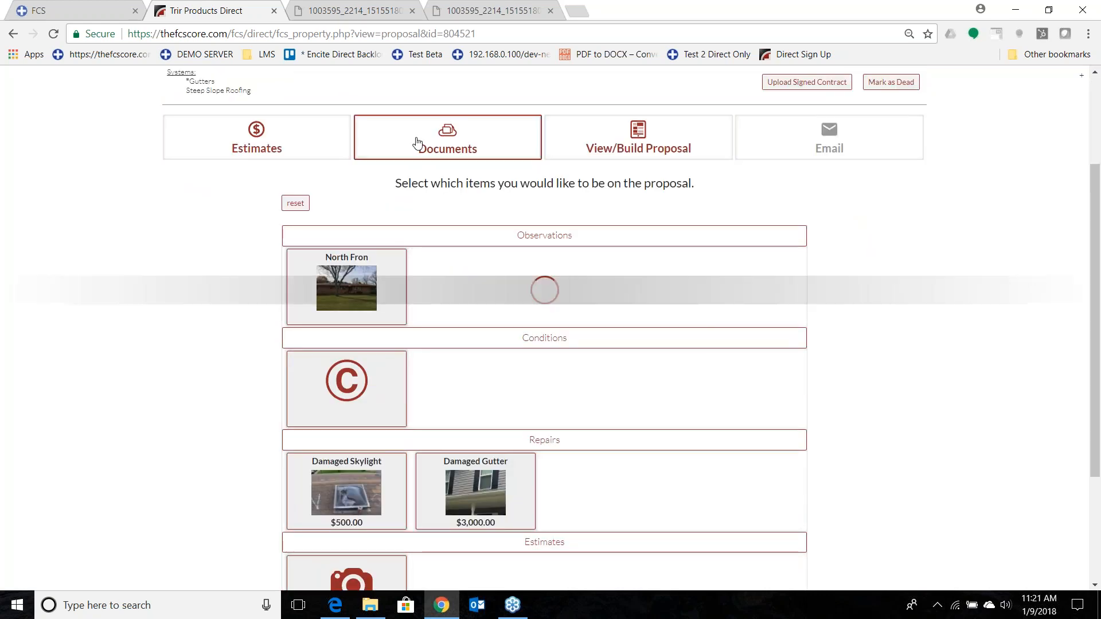
pyautogui.click(170, 388)
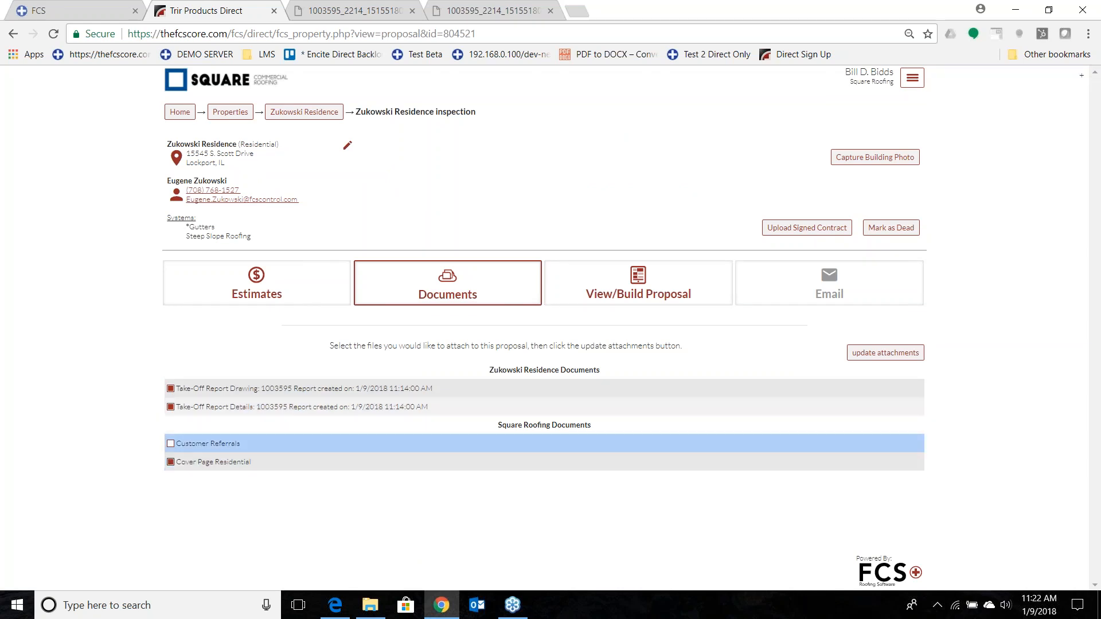
pyautogui.click(172, 445)
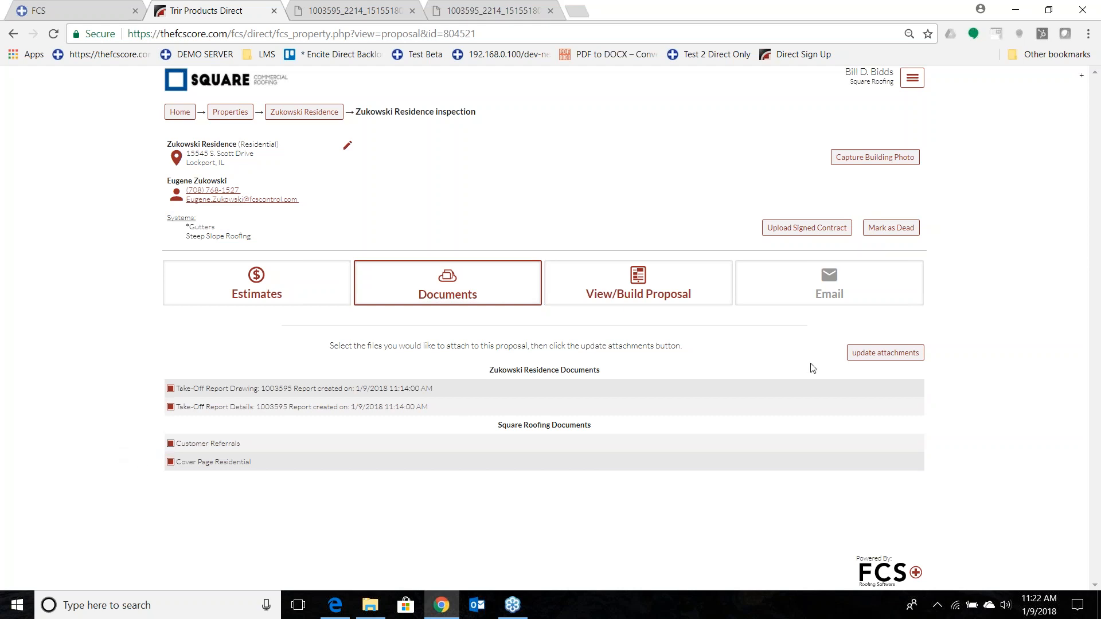
pyautogui.click(886, 353)
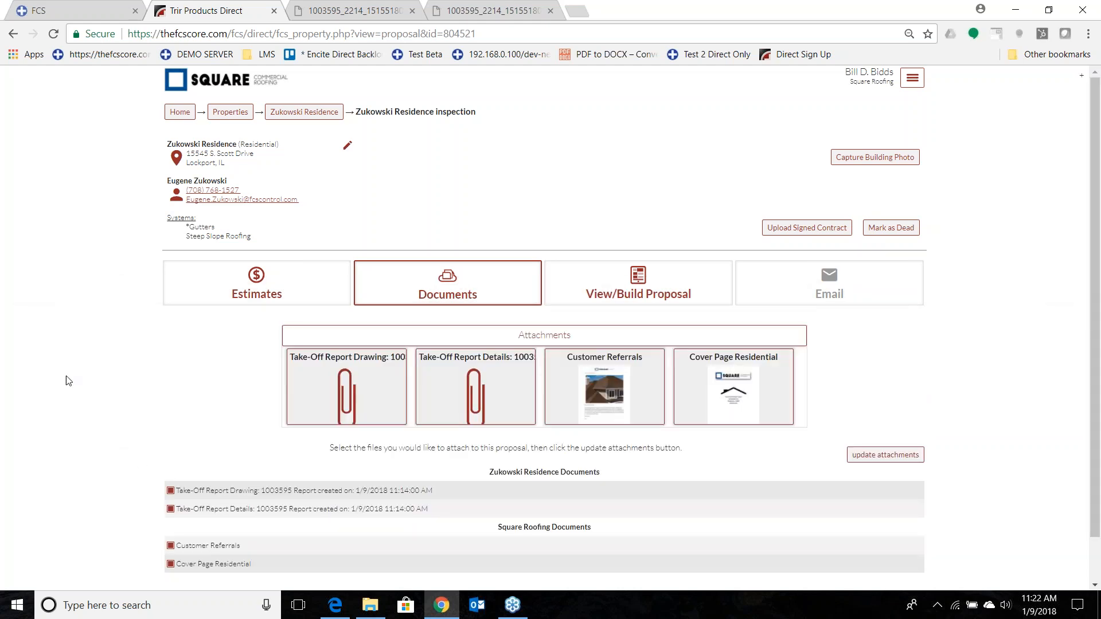
# Select the residential cover page, the North Fron observation and the grade C condition, in that order, as the proposal's first items.
pyautogui.click(611, 276)
pyautogui.scroll(-4, 10, 381)
pyautogui.scroll(-4, 10, 381)
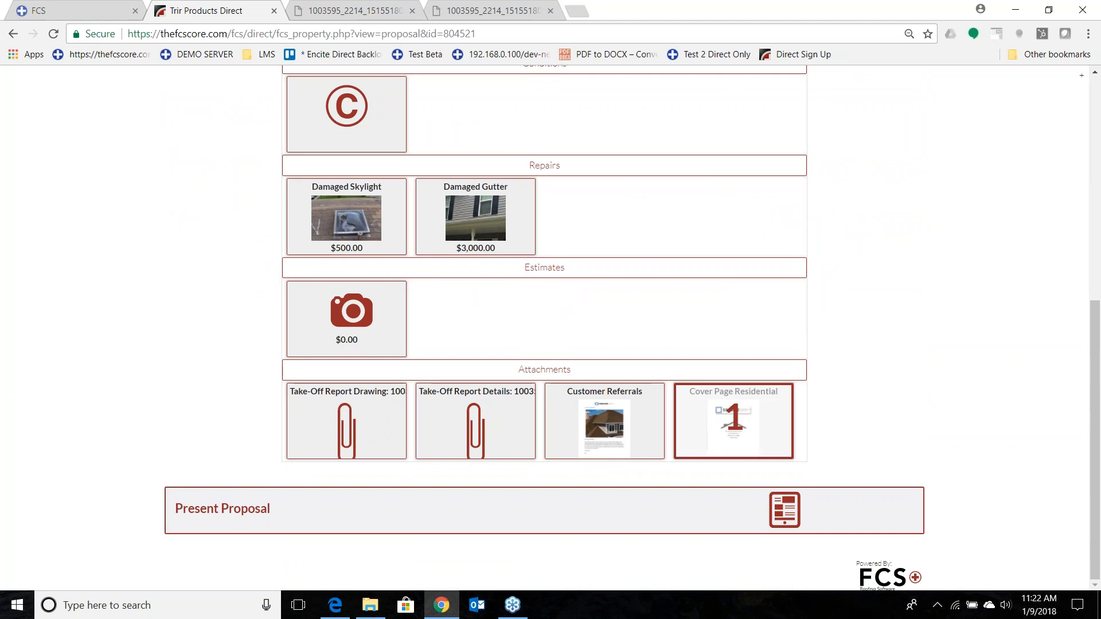
pyautogui.scroll(5, 187, 365)
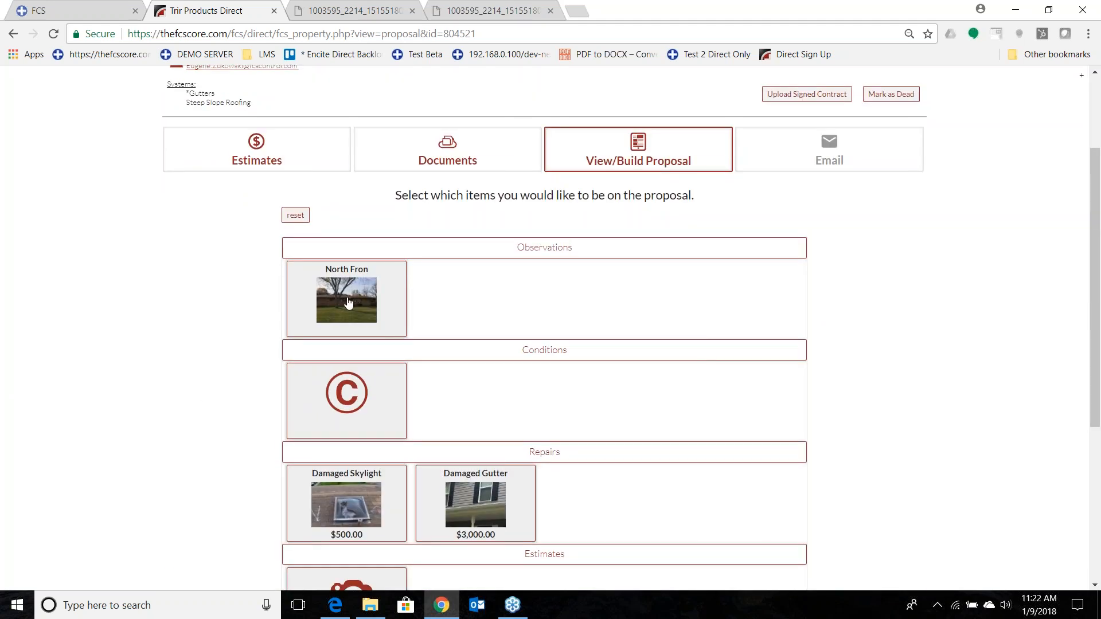
pyautogui.click(348, 303)
pyautogui.scroll(-1, 135, 371)
pyautogui.click(351, 327)
# Add the Damaged Skylight and Damaged Gutter repairs, take-off details, take-off drawing and Customer Referrals to the proposal in that order.
pyautogui.scroll(-2, 172, 381)
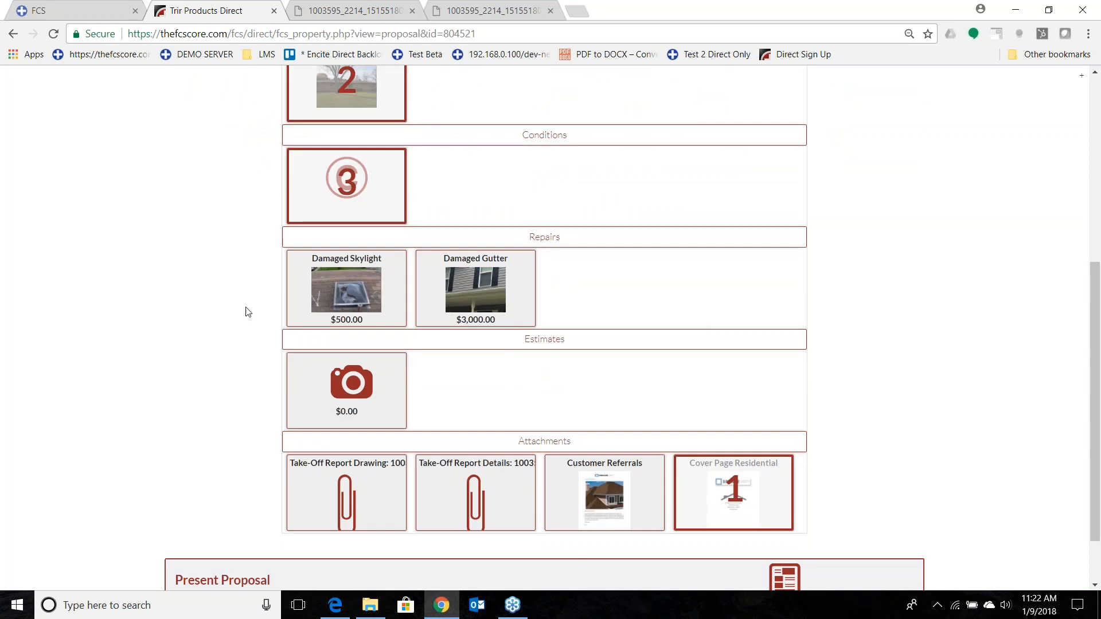
pyautogui.click(345, 298)
pyautogui.click(474, 297)
pyautogui.scroll(-1, 402, 401)
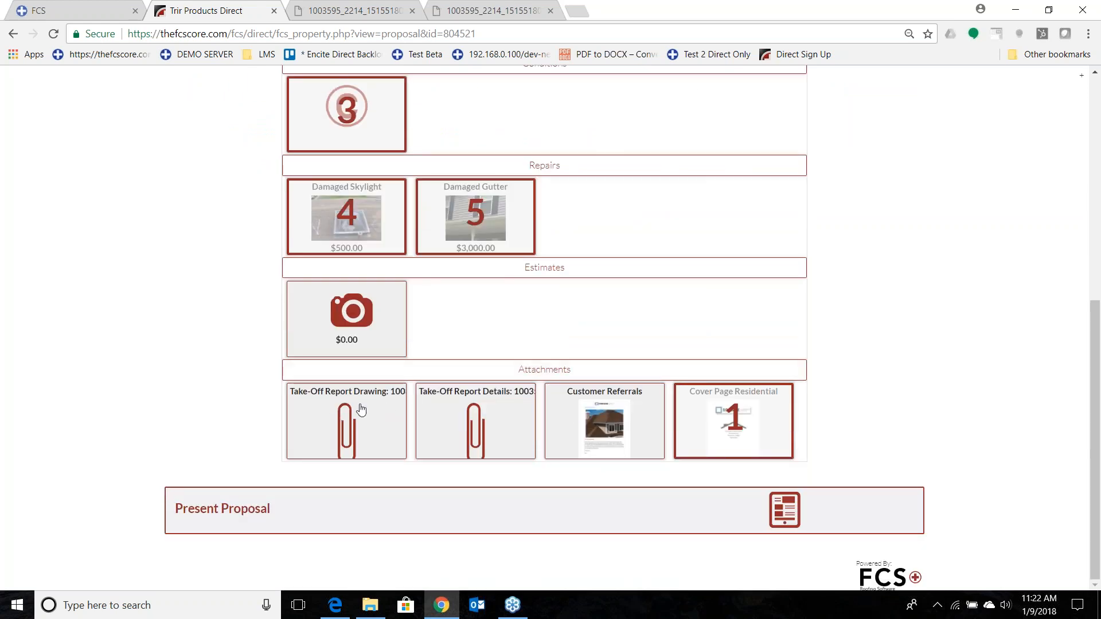
pyautogui.click(484, 412)
pyautogui.click(322, 425)
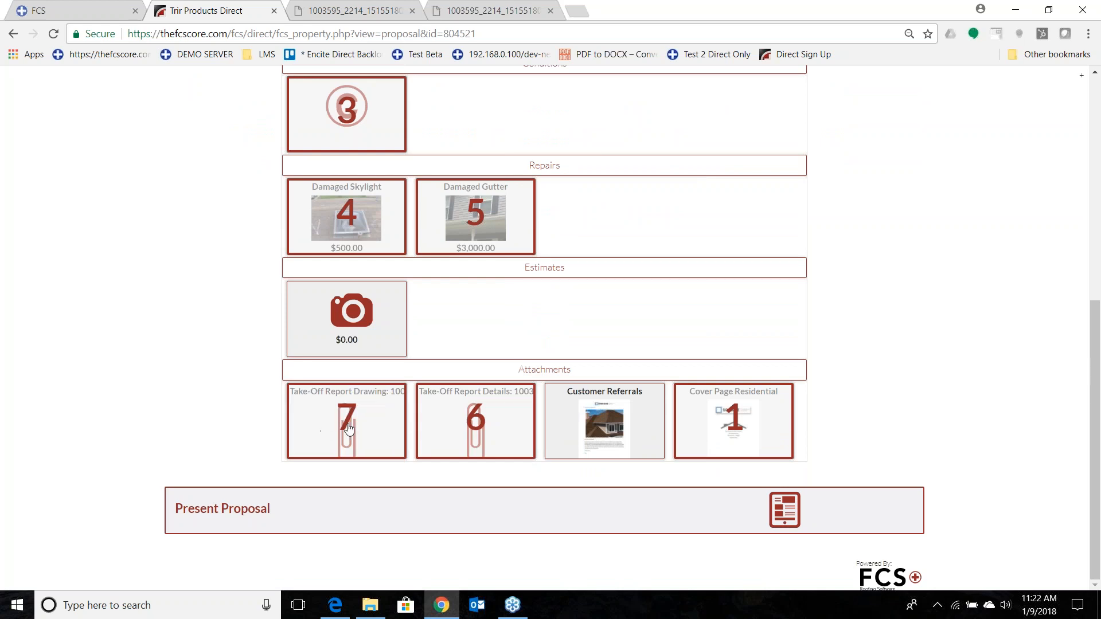
pyautogui.click(575, 425)
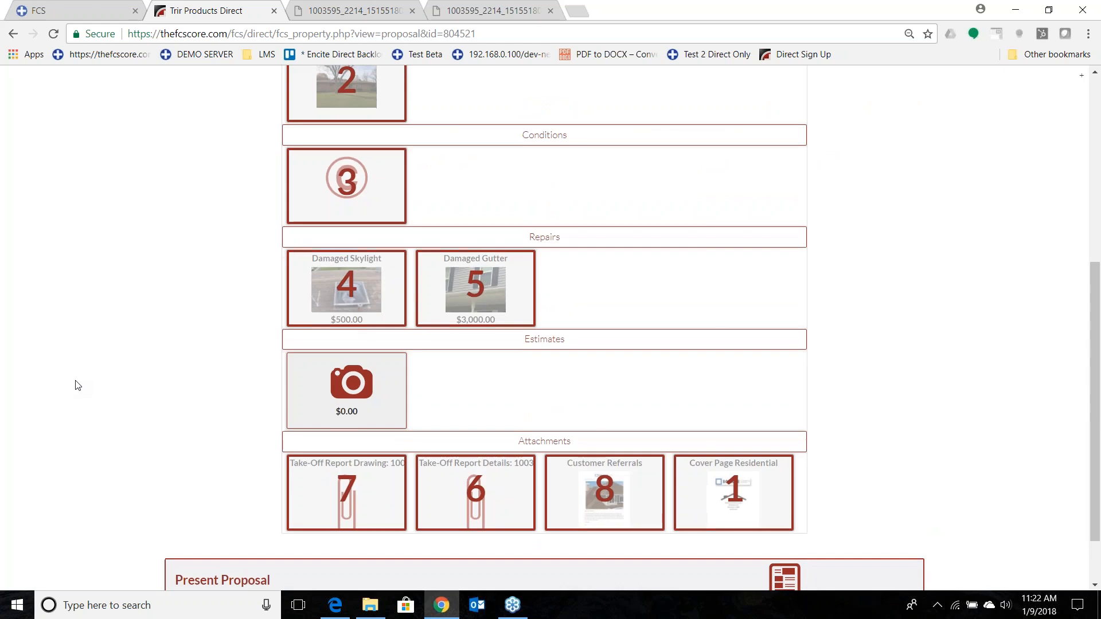
# Present the proposal with the selected items, review its contents, and generate the proposal document.
pyautogui.scroll(-1, 77, 385)
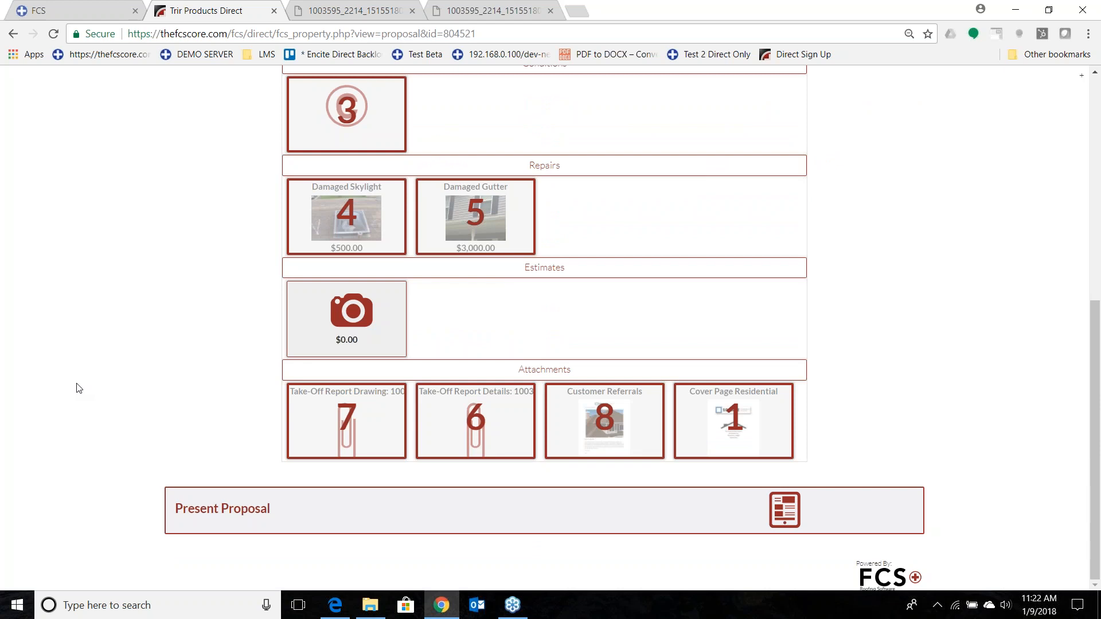
pyautogui.click(249, 516)
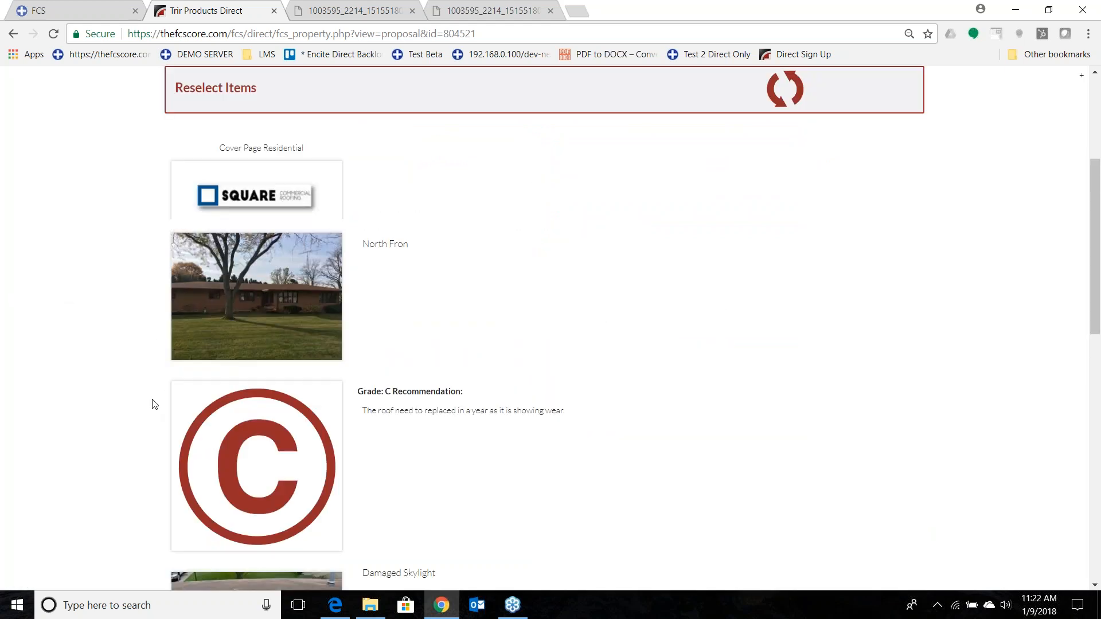
pyautogui.scroll(-10, 68, 323)
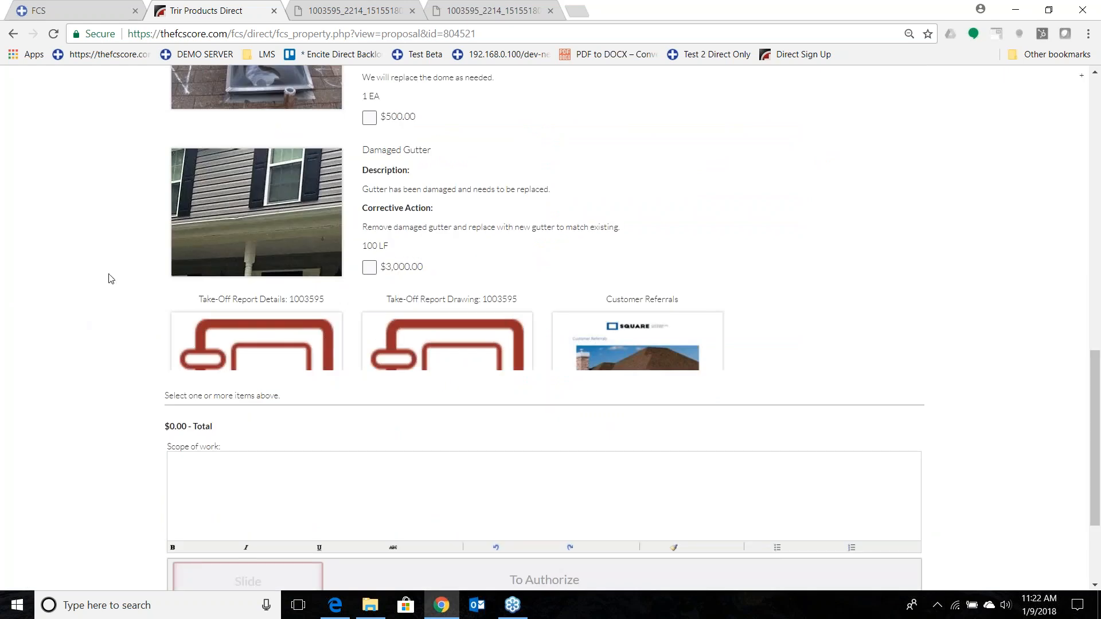
pyautogui.scroll(-3, 86, 290)
pyautogui.click(189, 514)
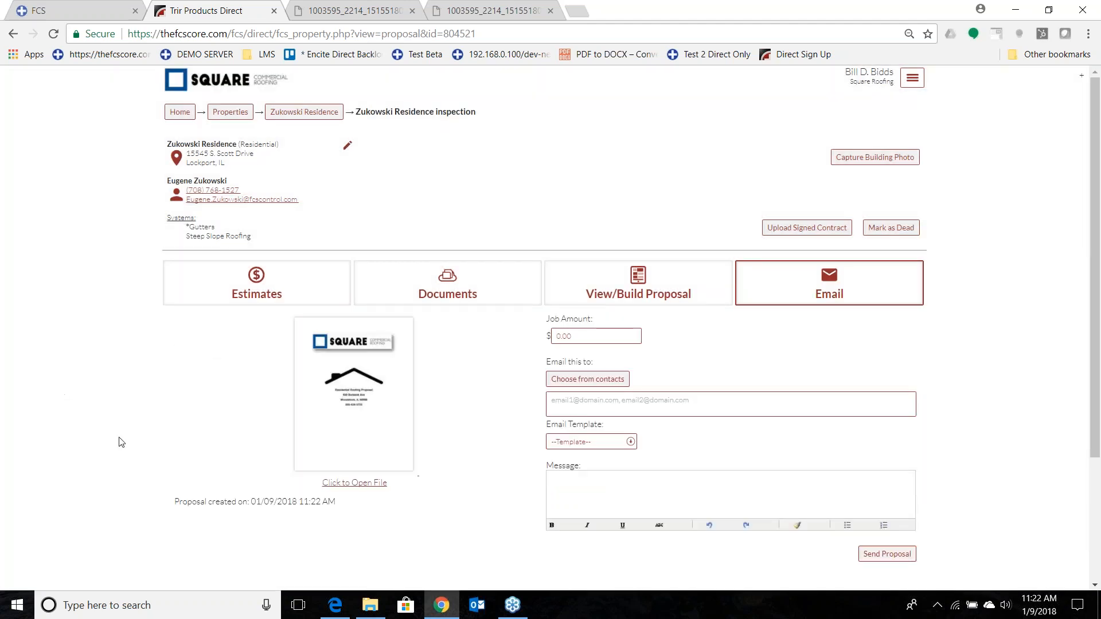
# Open the generated proposal document and review its cover page, observation, grade, repairs, contract terms and authorization section.
pyautogui.click(383, 395)
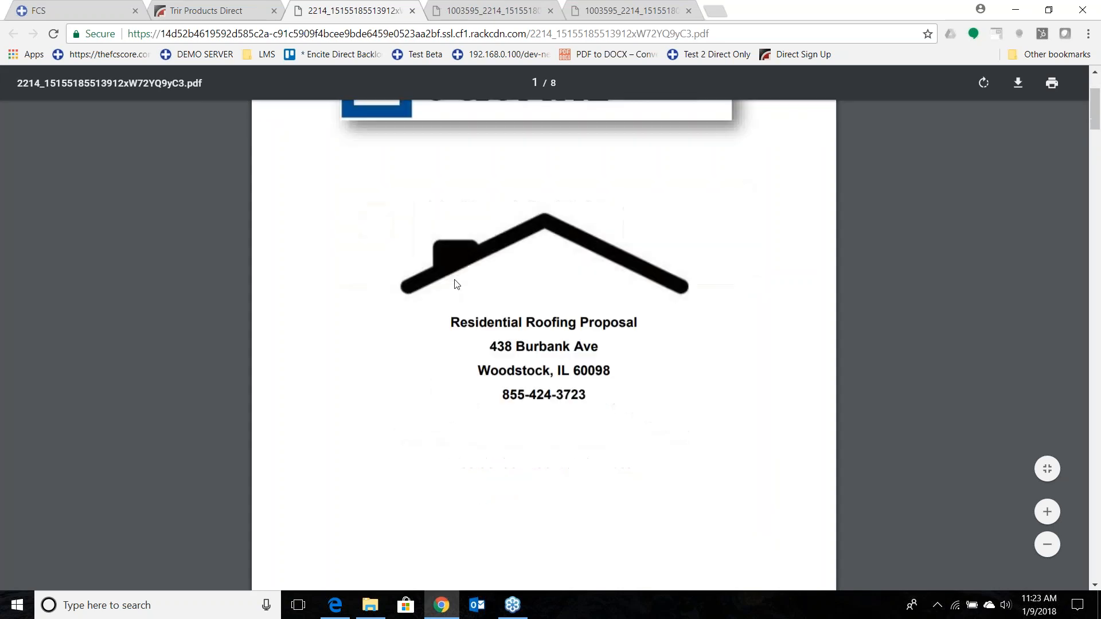
pyautogui.scroll(-1, 442, 230)
pyautogui.scroll(-13, 442, 229)
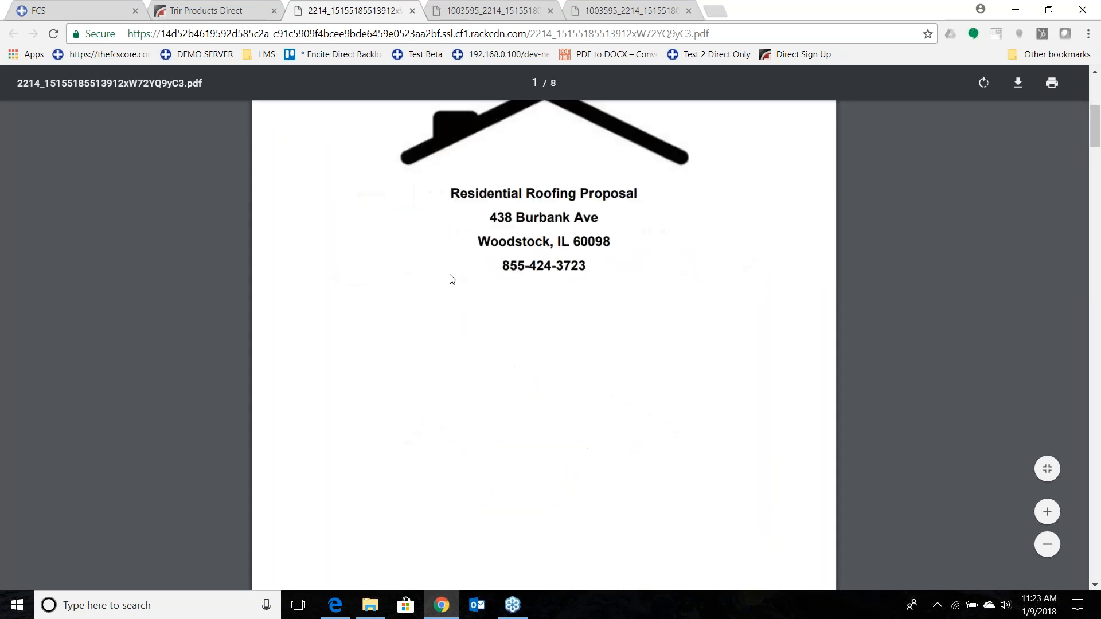
pyautogui.scroll(1, 459, 266)
pyautogui.scroll(-3, 435, 329)
pyautogui.scroll(-4, 560, 405)
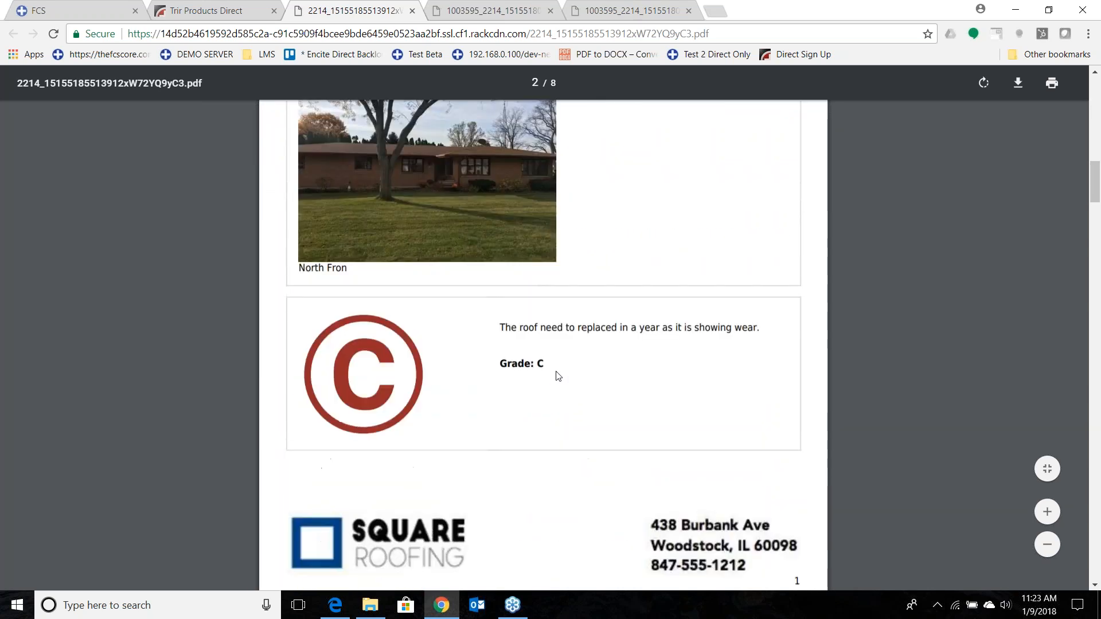
pyautogui.scroll(-6, 555, 376)
pyautogui.scroll(-2, 558, 376)
pyautogui.scroll(-3, 385, 246)
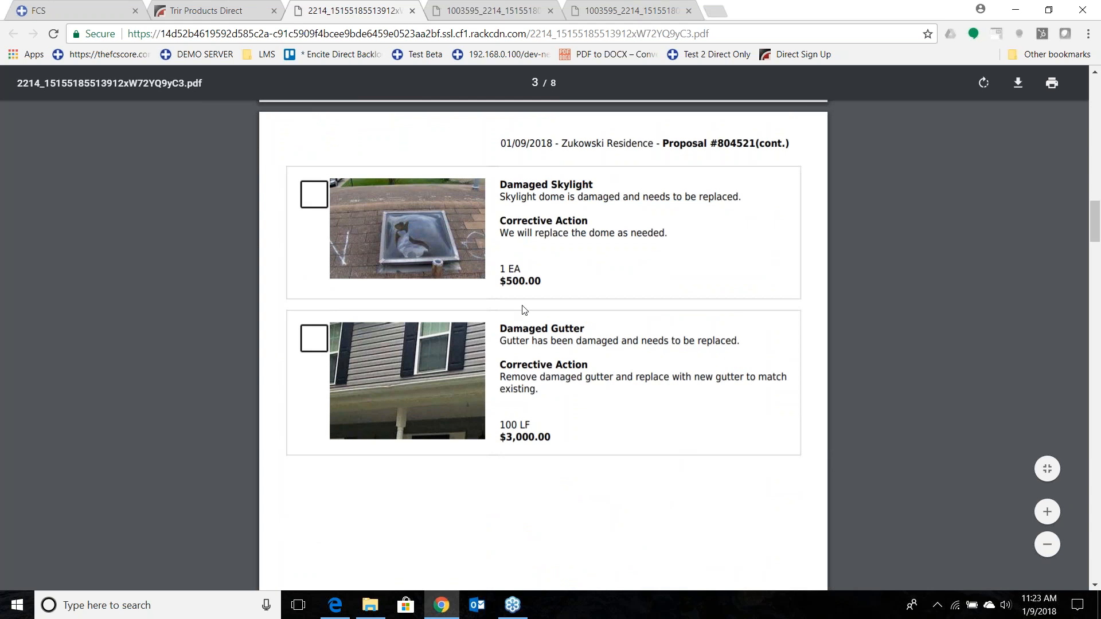
pyautogui.scroll(-5, 538, 315)
pyautogui.scroll(-10, 543, 344)
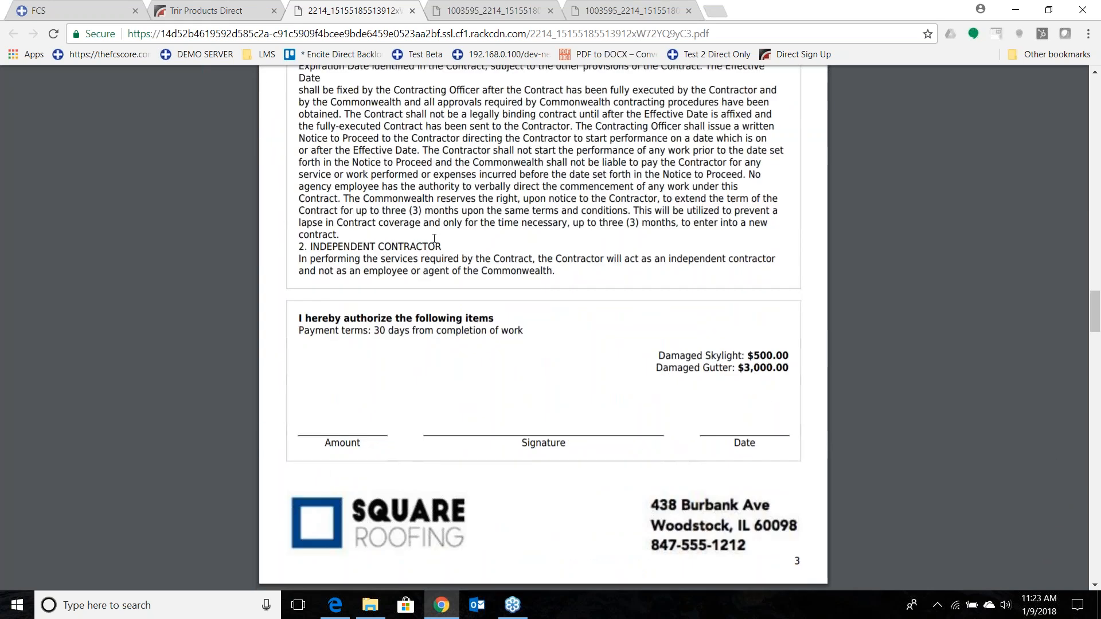
# Review the proposal's Field Conditions page and the remaining attached pages, and return to its cover page.
pyautogui.scroll(-6, 457, 253)
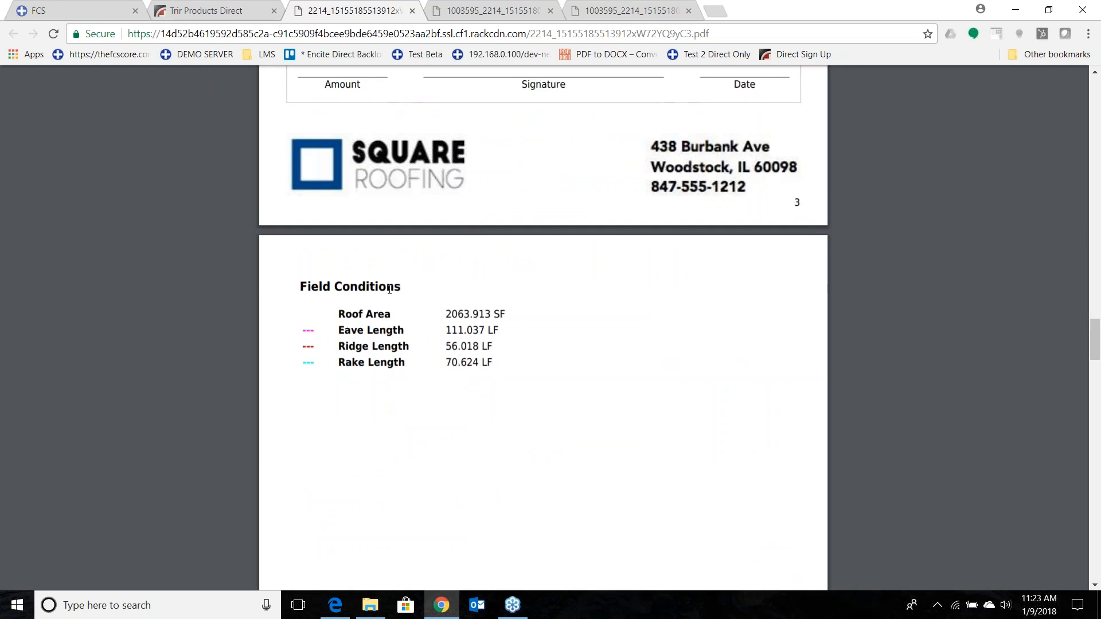
pyautogui.scroll(-2, 389, 289)
pyautogui.scroll(-12, 390, 253)
pyautogui.scroll(-10, 390, 255)
pyautogui.scroll(-2, 450, 281)
pyautogui.scroll(-2, 449, 280)
pyautogui.scroll(-15, 450, 281)
pyautogui.scroll(10, 451, 285)
pyautogui.scroll(15, 451, 285)
pyautogui.scroll(20, 452, 285)
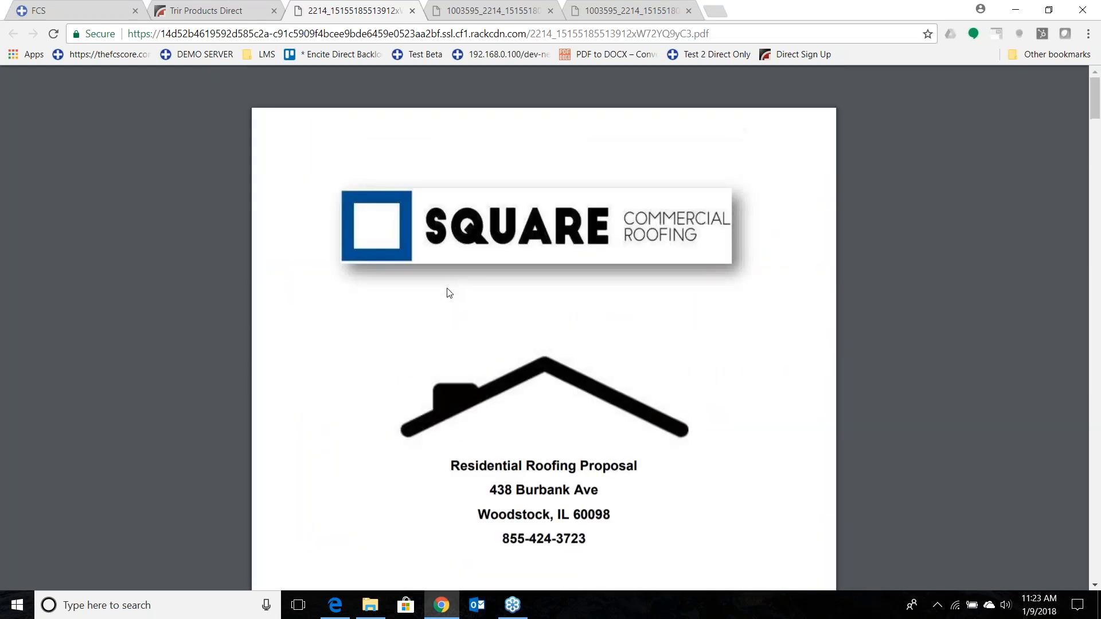
# Open the Skymeasure Orders list and view the order forms of the 12/20/2017 order and both 12/08/2017 orders.
pyautogui.click(247, 10)
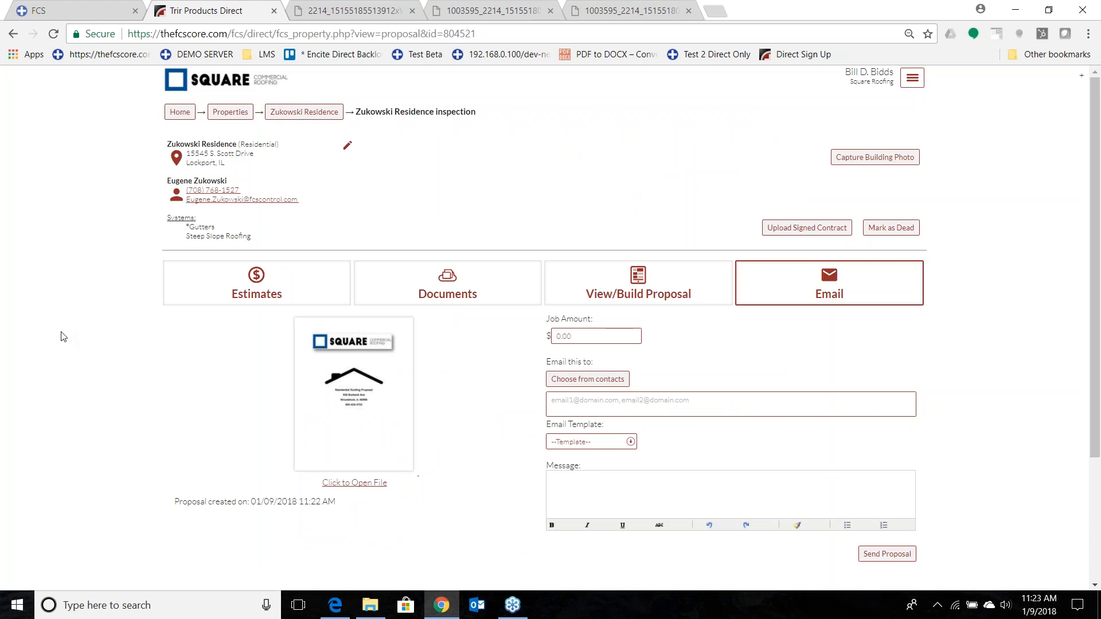
pyautogui.click(913, 78)
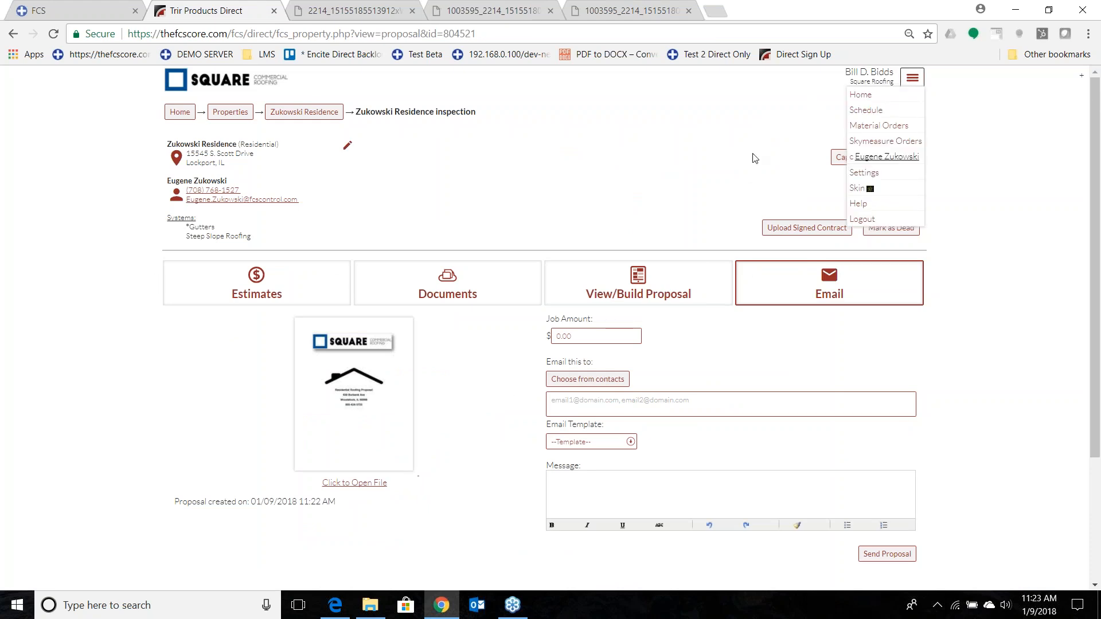
pyautogui.click(886, 141)
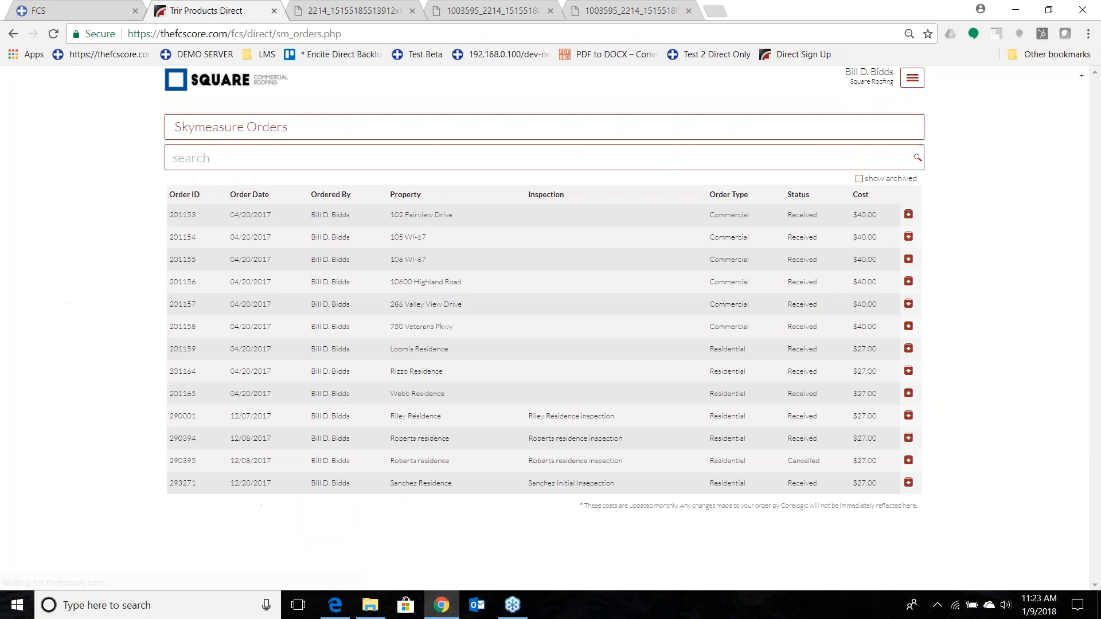
pyautogui.click(569, 485)
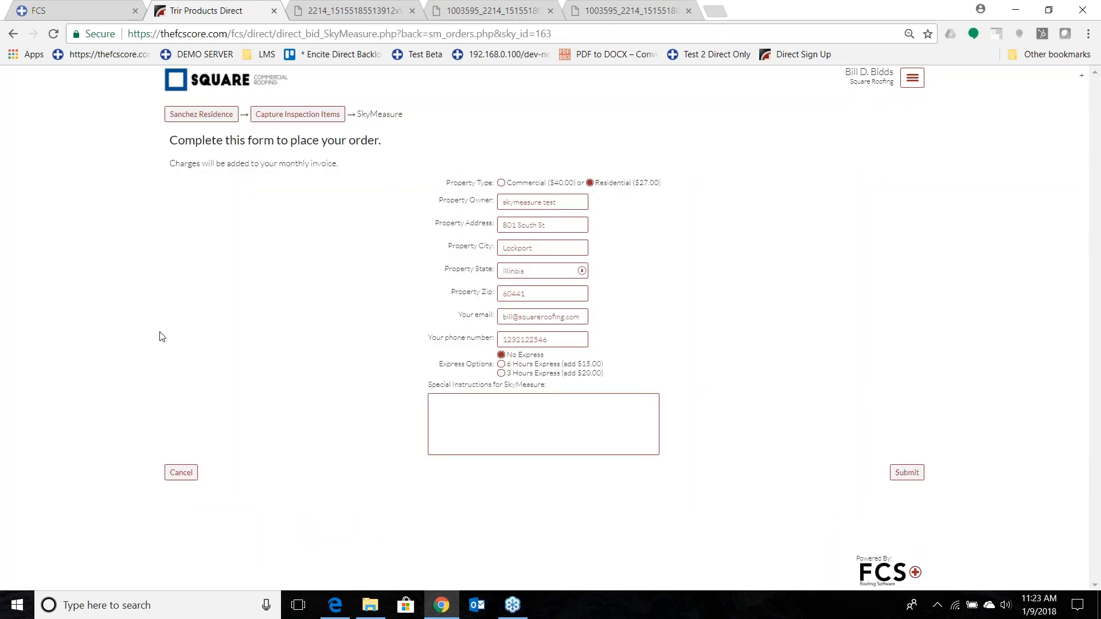
pyautogui.click(13, 34)
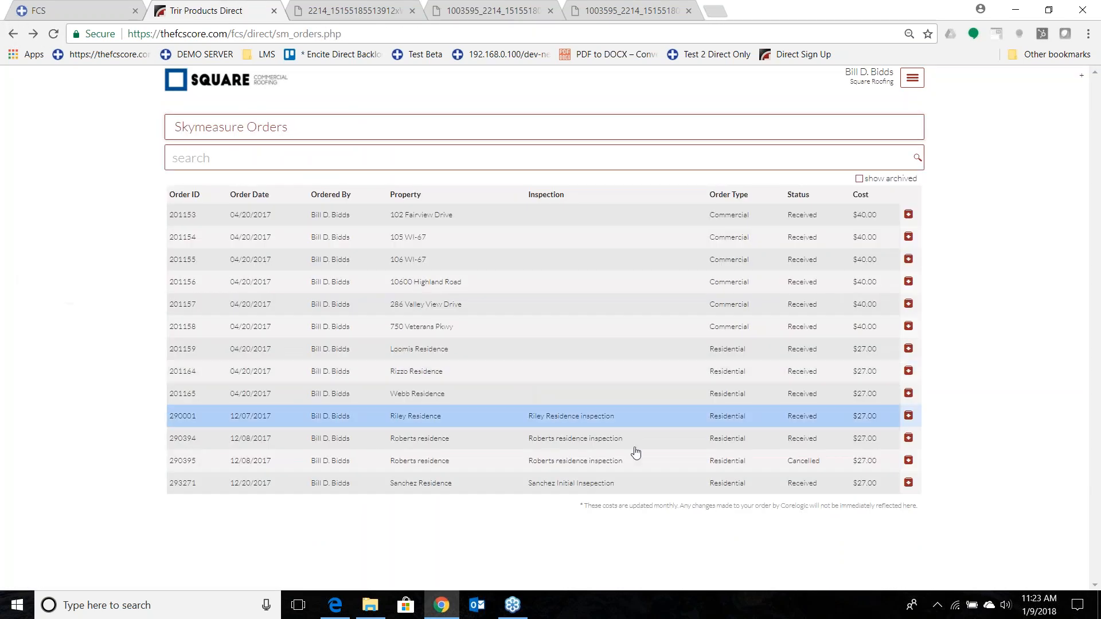
pyautogui.click(690, 469)
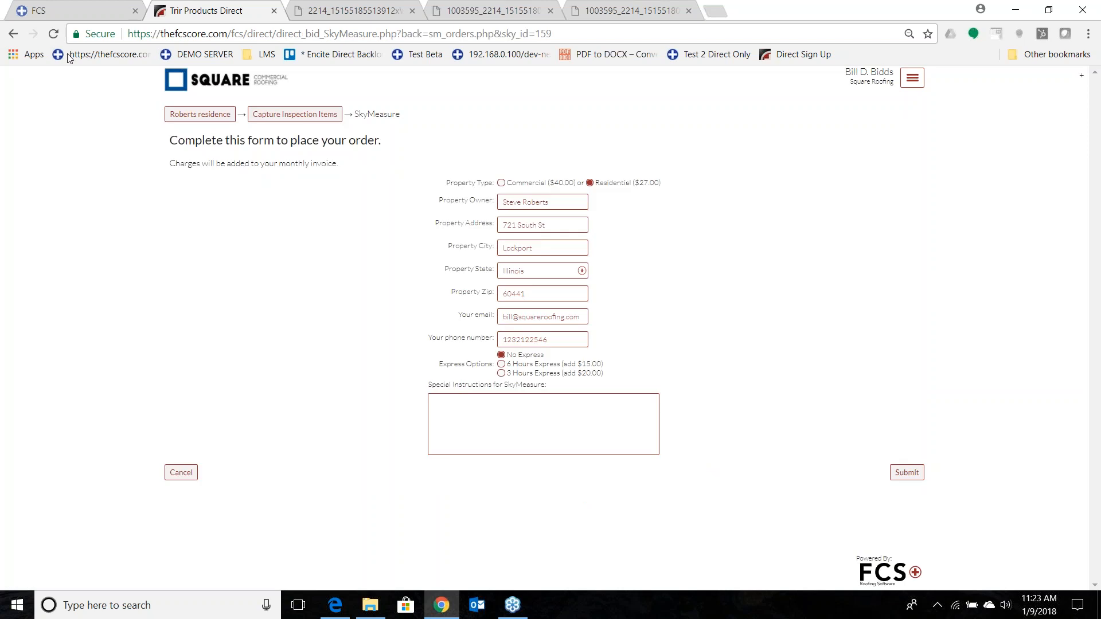
pyautogui.click(13, 36)
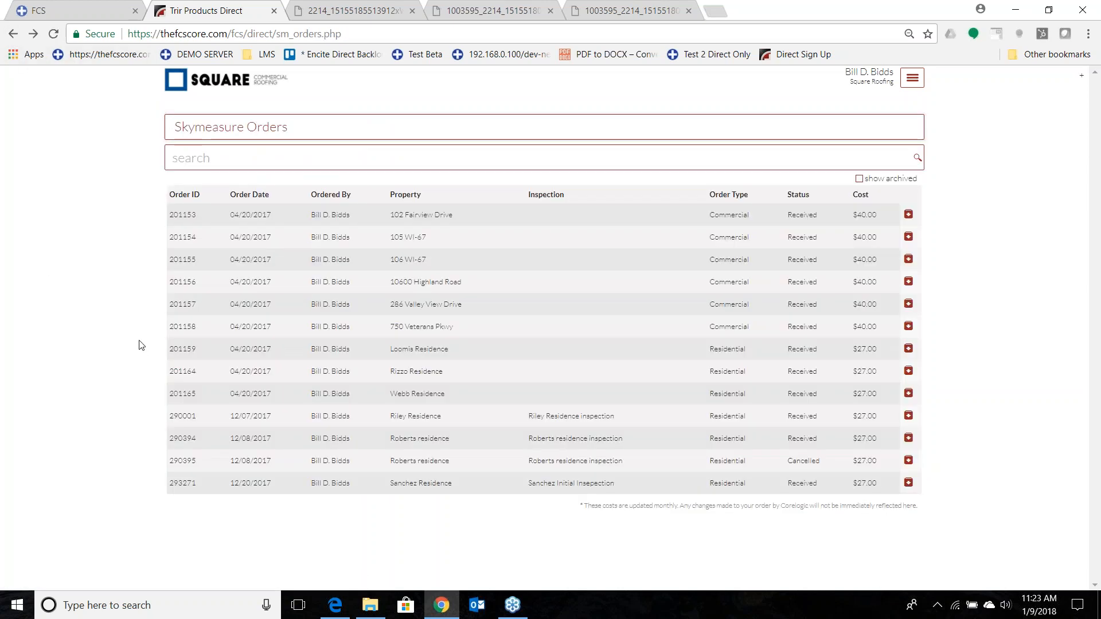
pyautogui.click(607, 441)
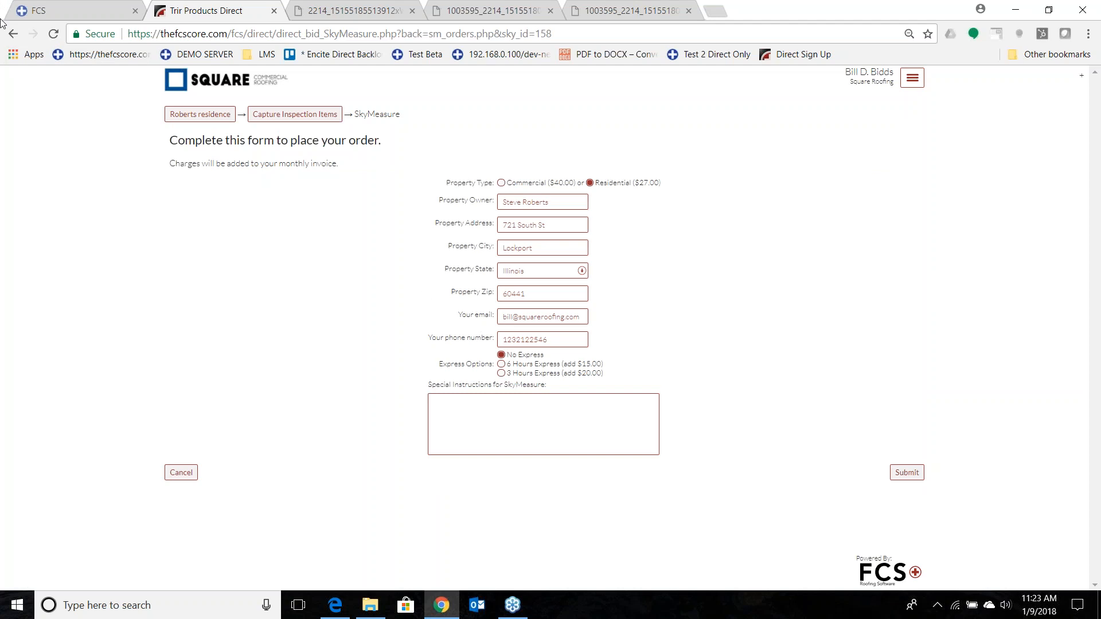
pyautogui.click(13, 34)
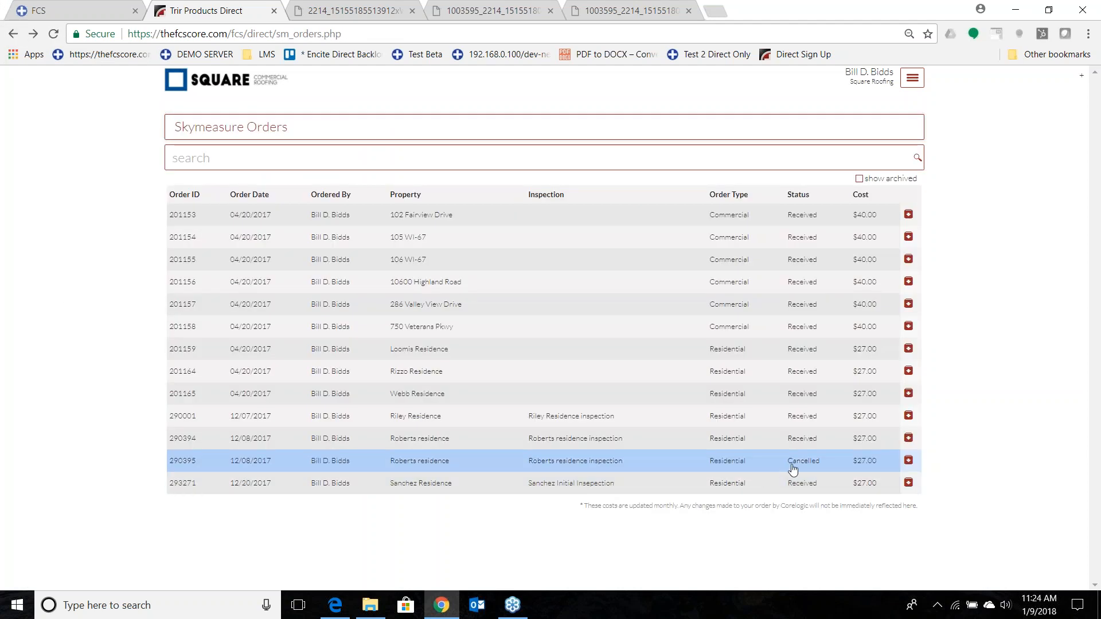
# Go from the 12/07/2017 SkyMeasure order to its property and open the SkyMeasure Report attached in the timeline.
pyautogui.click(609, 423)
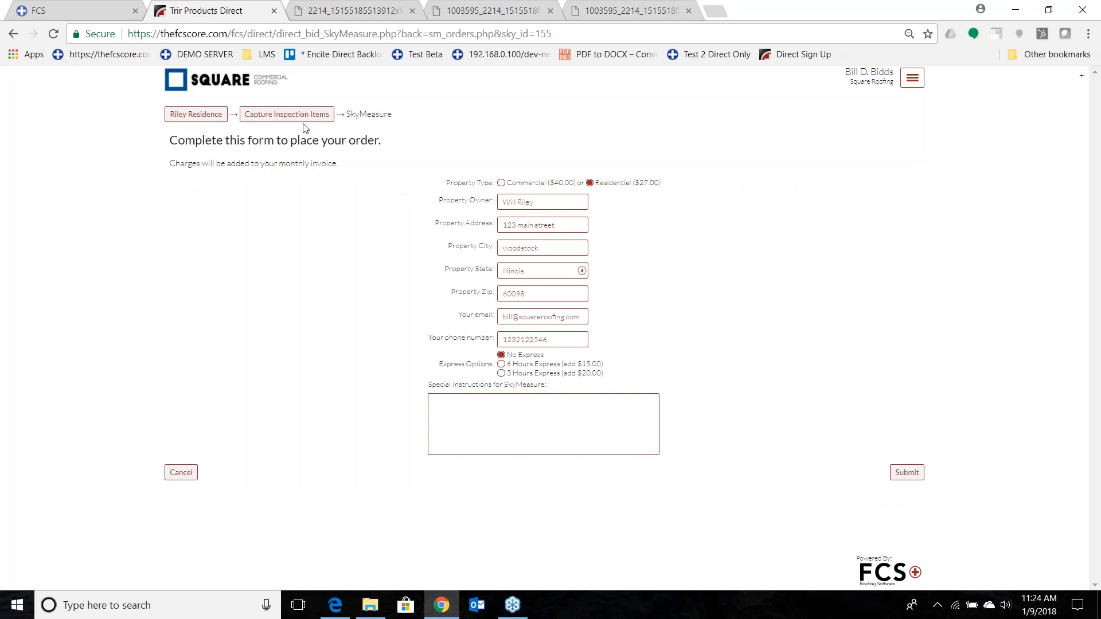
pyautogui.click(287, 114)
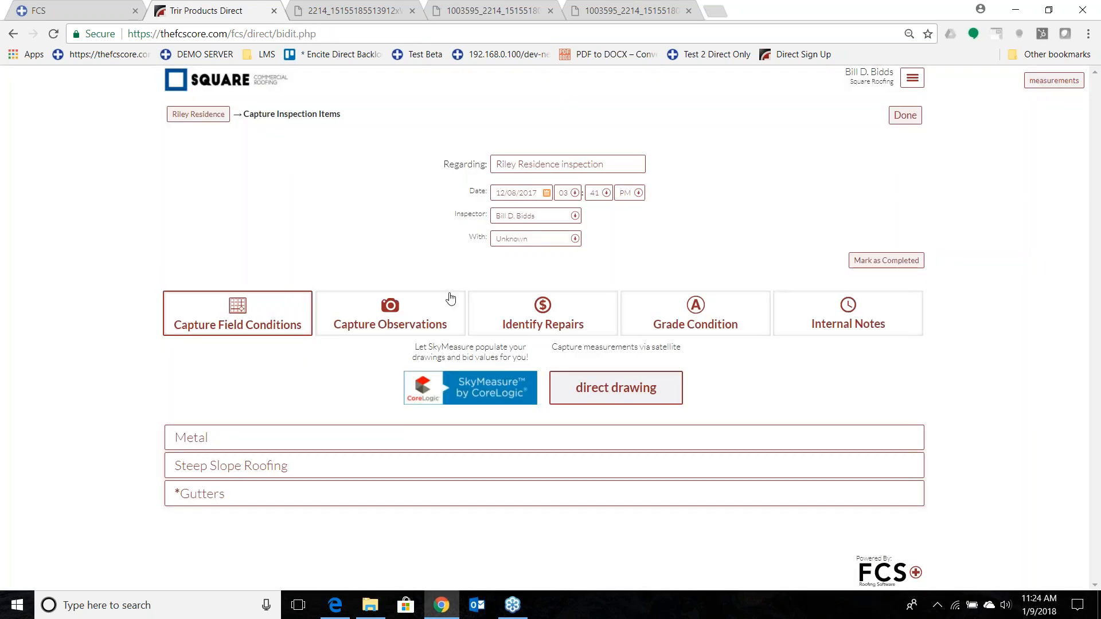
pyautogui.click(190, 114)
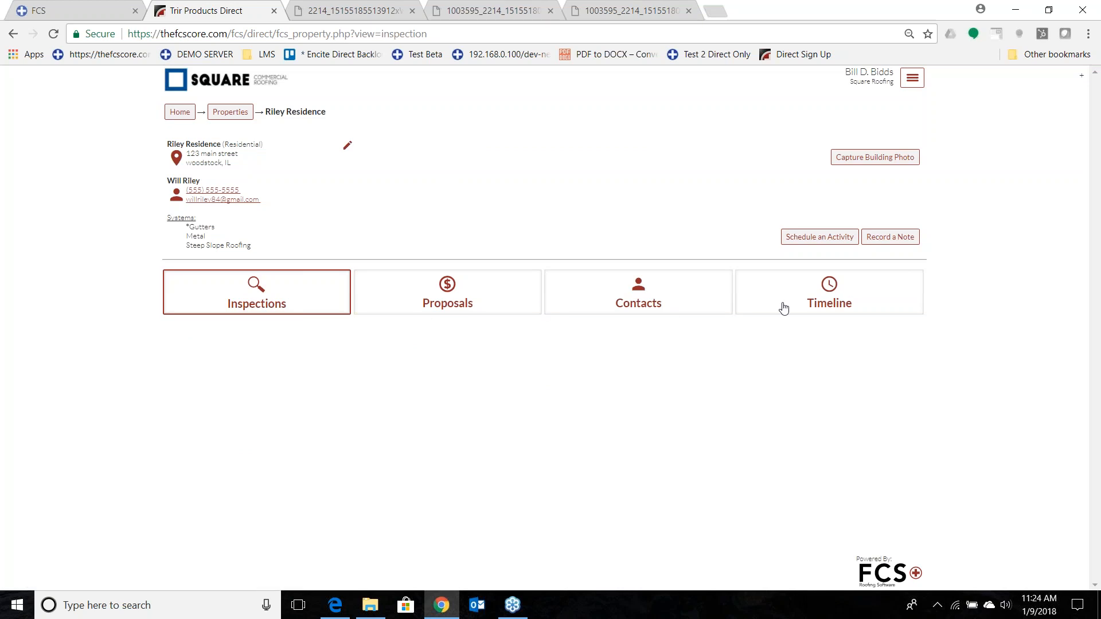
pyautogui.click(783, 309)
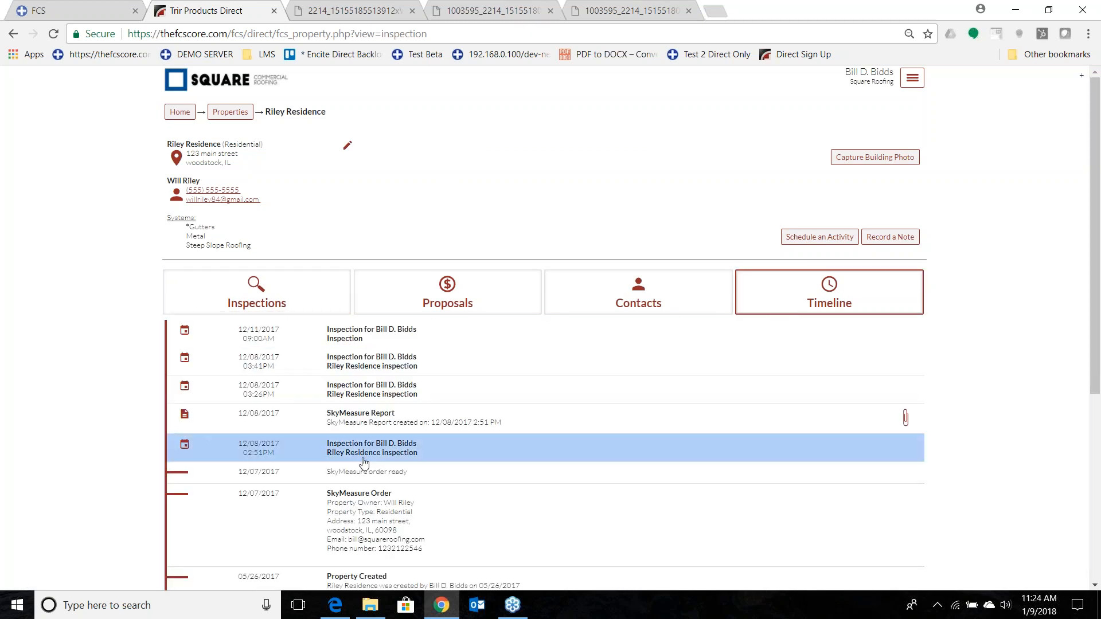
pyautogui.click(346, 418)
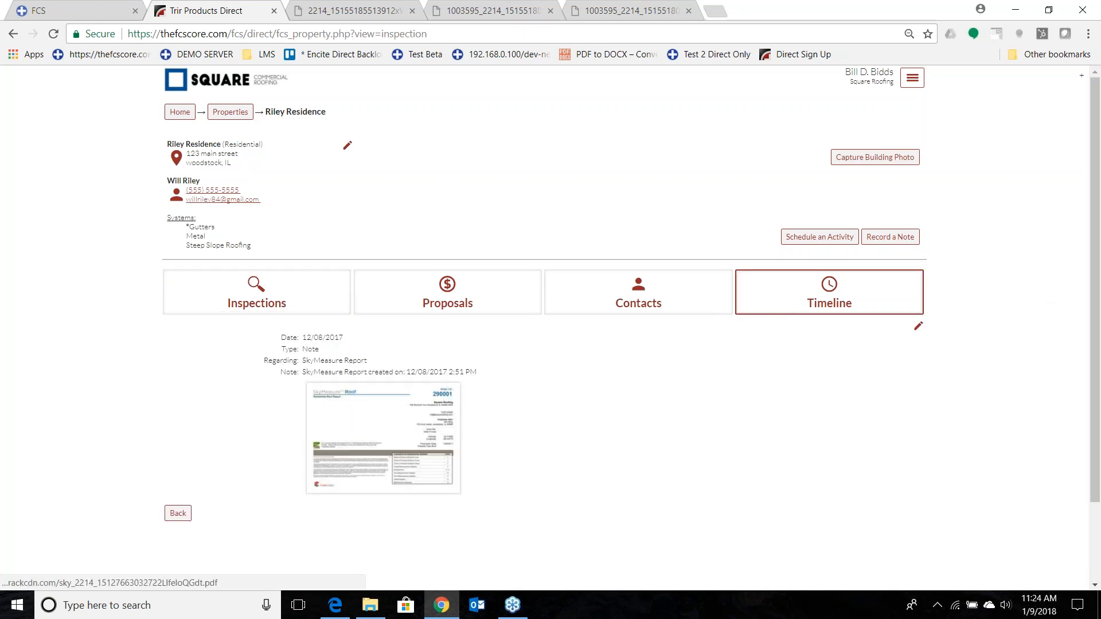
pyautogui.click(394, 407)
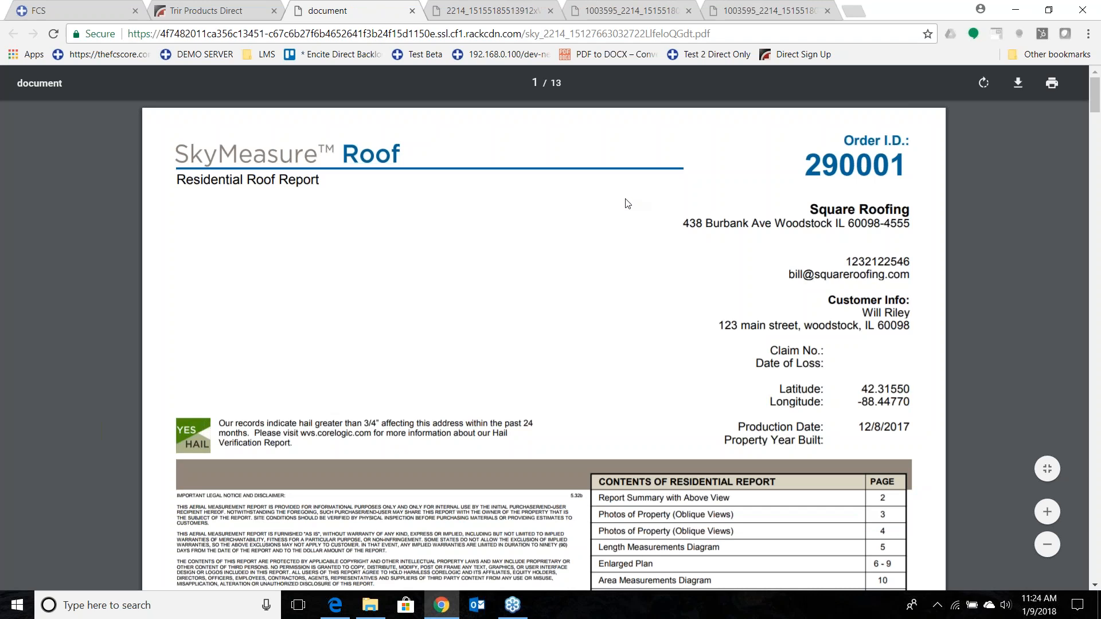
# Examine the SkyMeasure report's table of contents, hail notice, roof measurements summary and property photos.
pyautogui.scroll(-3, 516, 223)
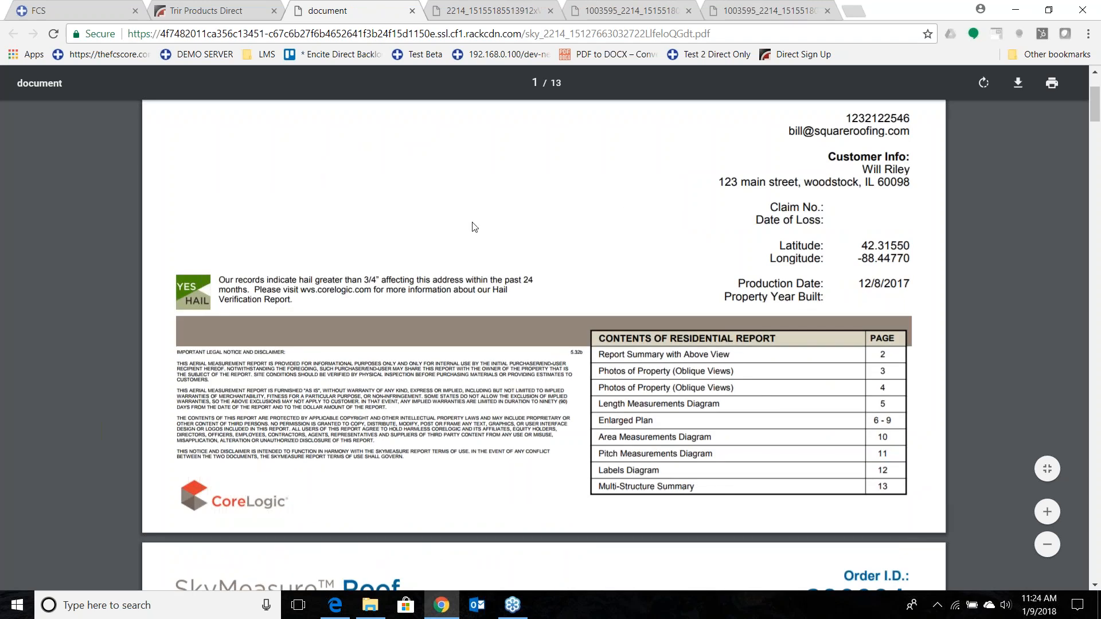
pyautogui.scroll(-2, 475, 227)
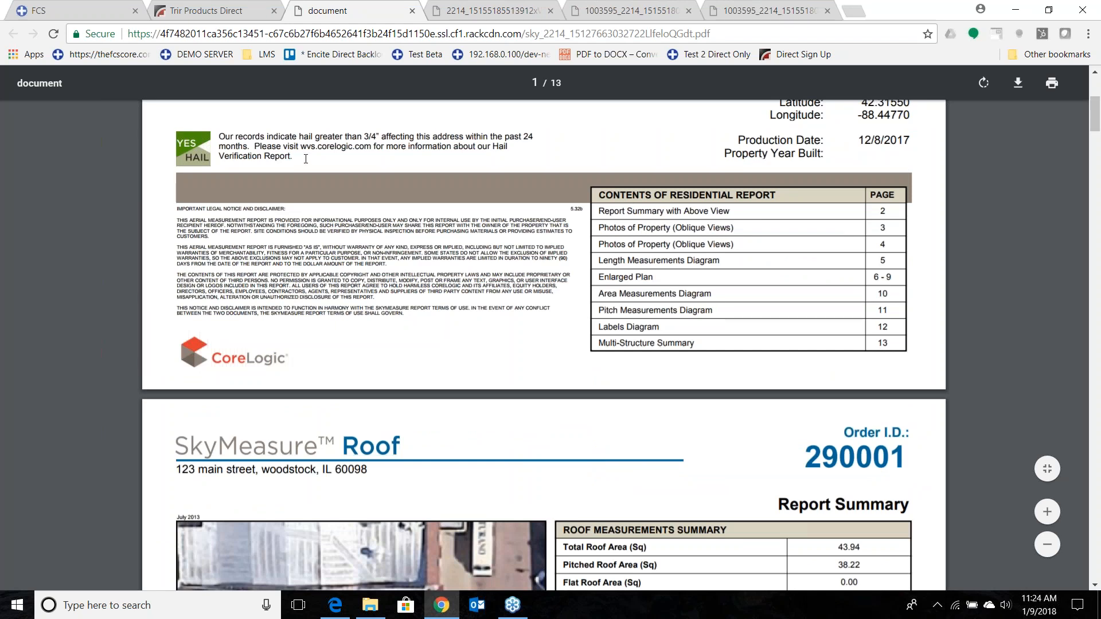
pyautogui.scroll(-4, 339, 315)
pyautogui.scroll(-1, 339, 315)
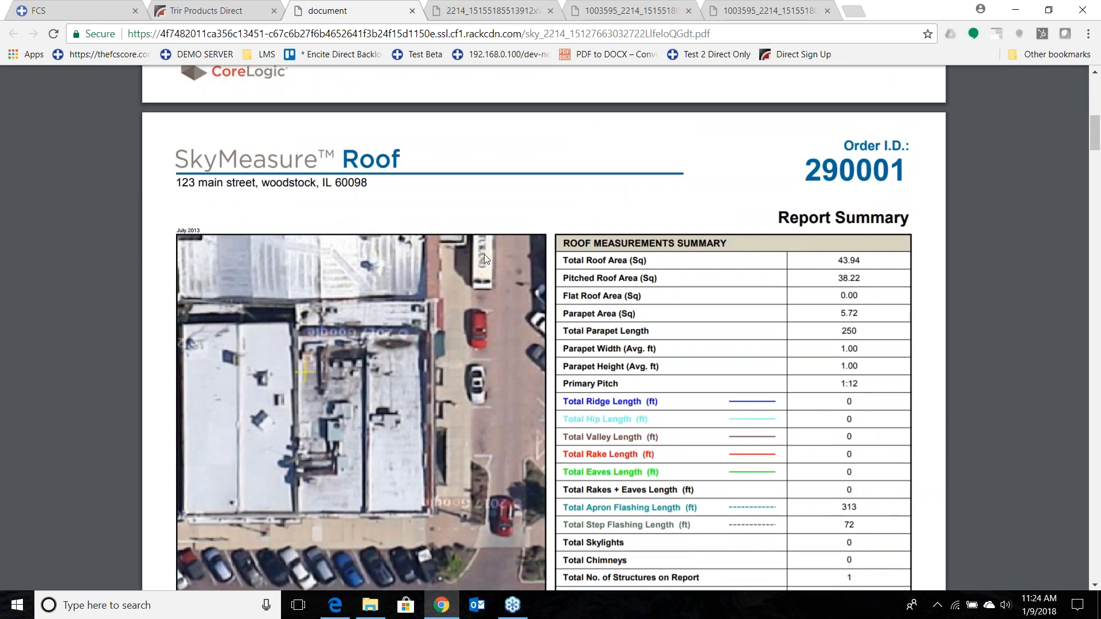
pyautogui.scroll(-3, 384, 322)
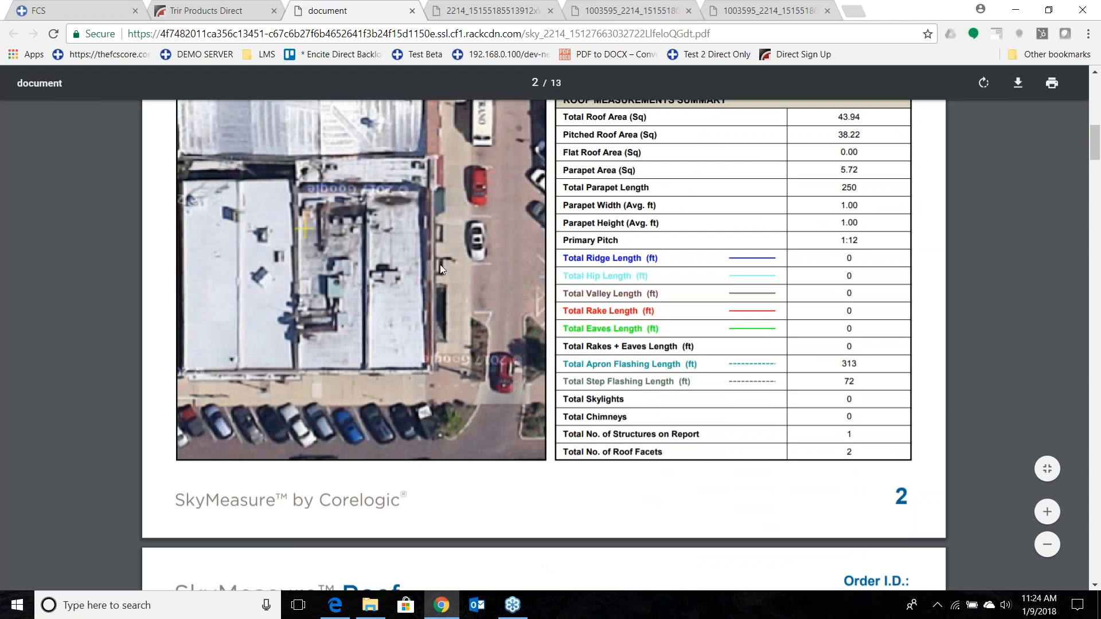
pyautogui.scroll(-7, 763, 180)
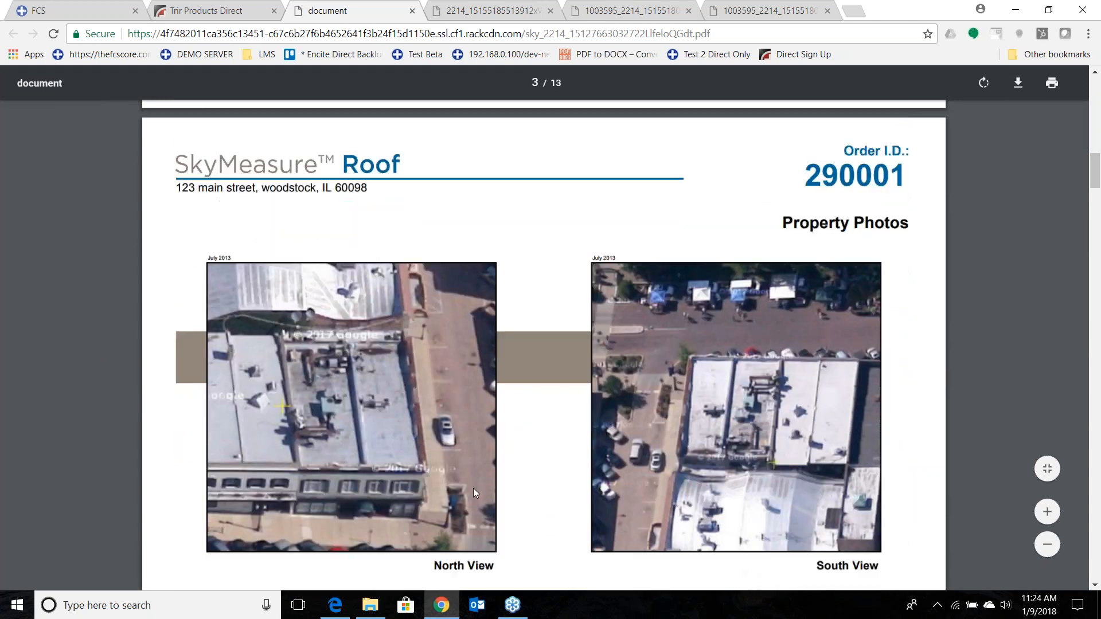
pyautogui.scroll(-2, 641, 371)
pyautogui.scroll(-8, 641, 371)
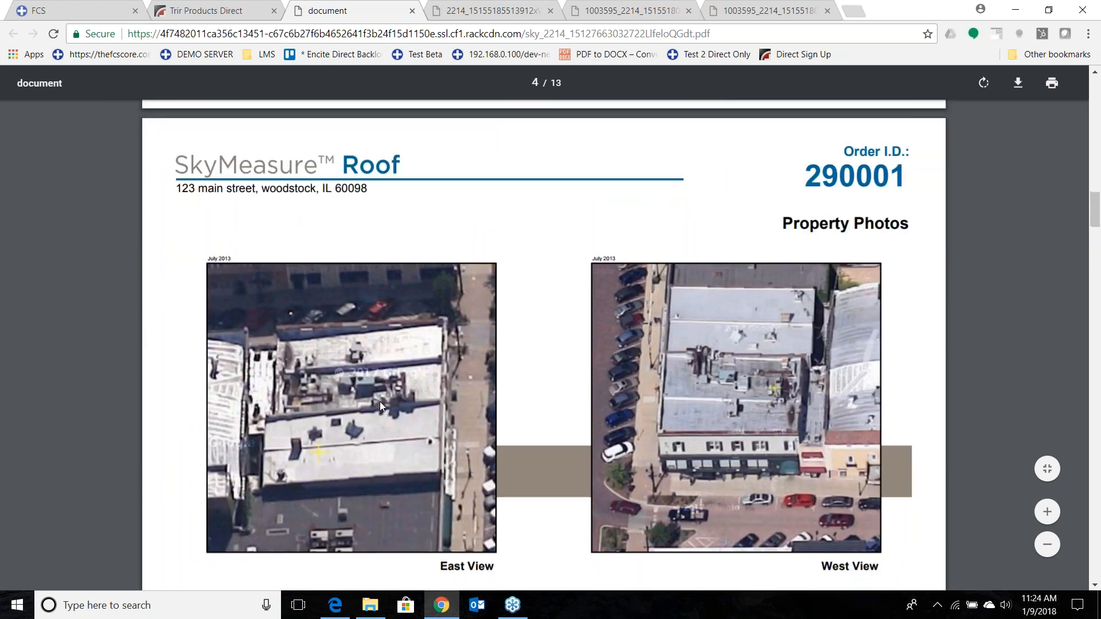
# Examine the SkyMeasure report's length diagram, enlarged plans, area measurements, waste factor table and Multi-Structure Summary.
pyautogui.scroll(-12, 380, 402)
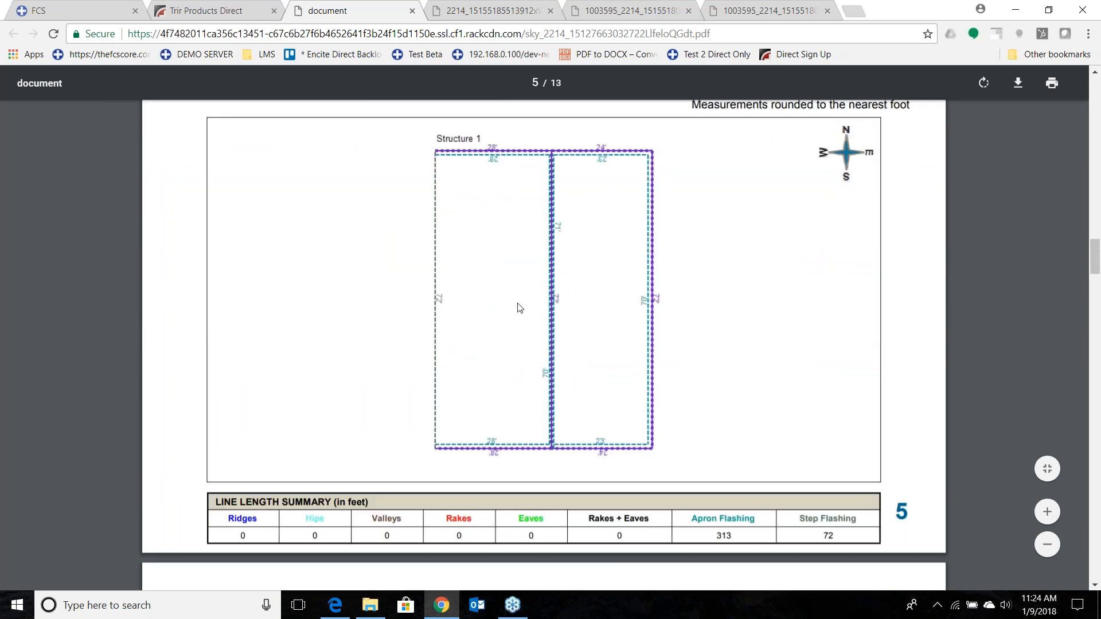
pyautogui.scroll(-10, 522, 325)
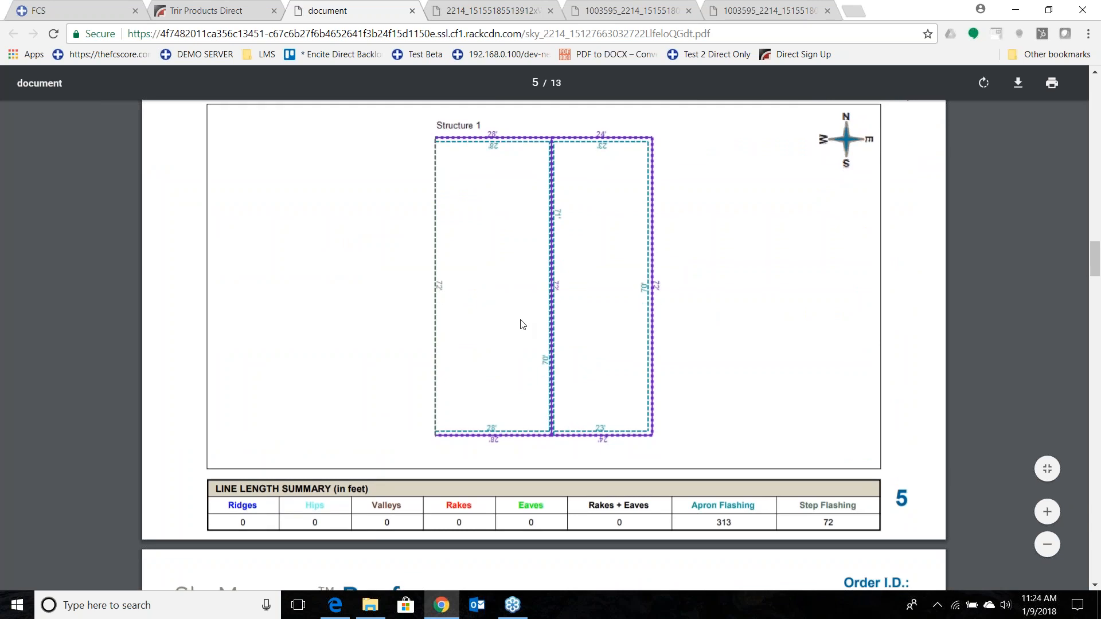
pyautogui.scroll(-10, 523, 325)
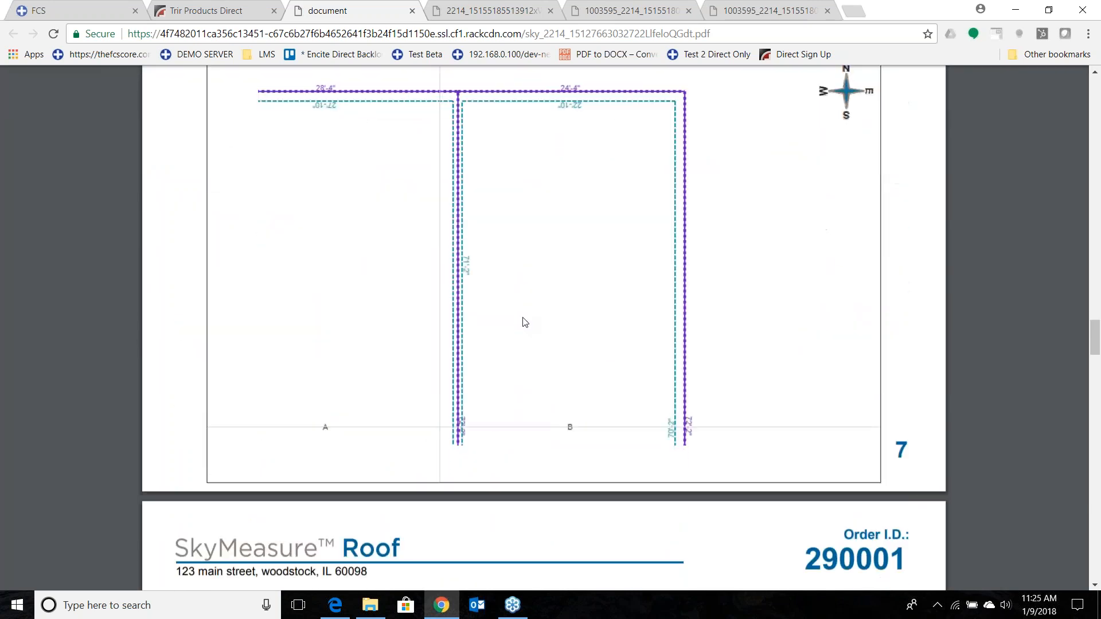
pyautogui.scroll(-10, 523, 323)
pyautogui.scroll(-10, 524, 323)
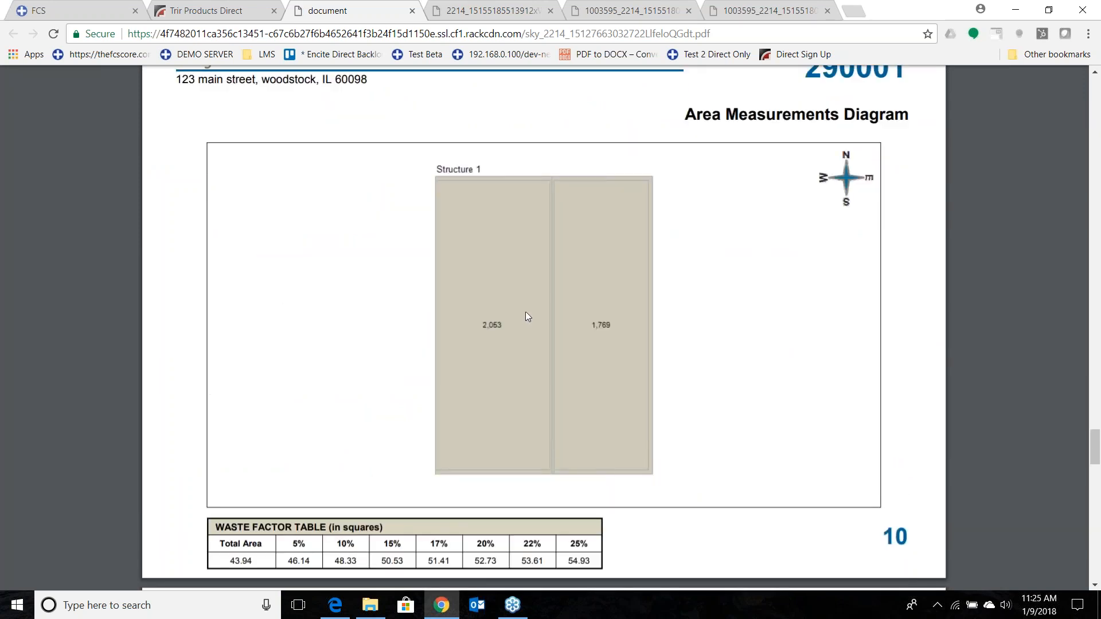
pyautogui.scroll(-15, 526, 316)
pyautogui.scroll(-5, 528, 317)
pyautogui.scroll(-8, 525, 311)
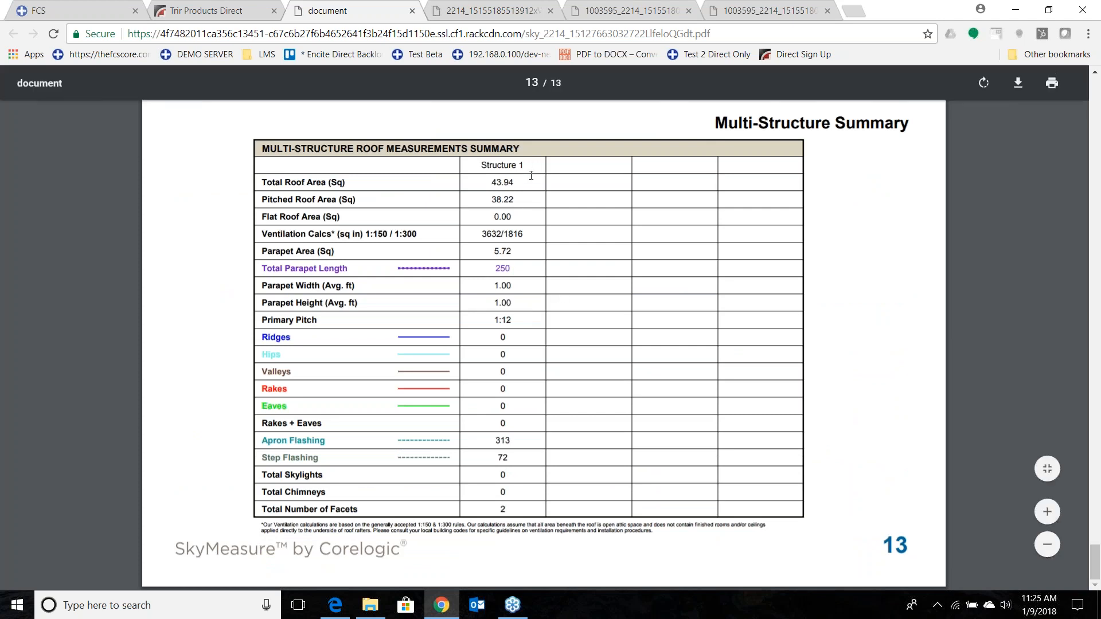
pyautogui.scroll(20, 523, 435)
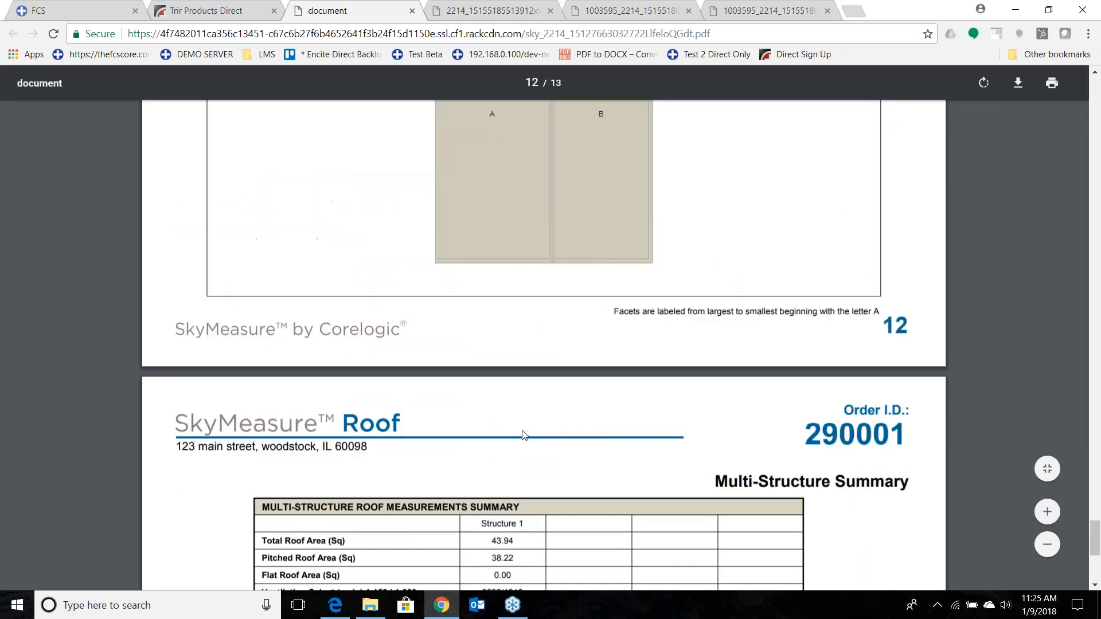
pyautogui.scroll(20, 522, 431)
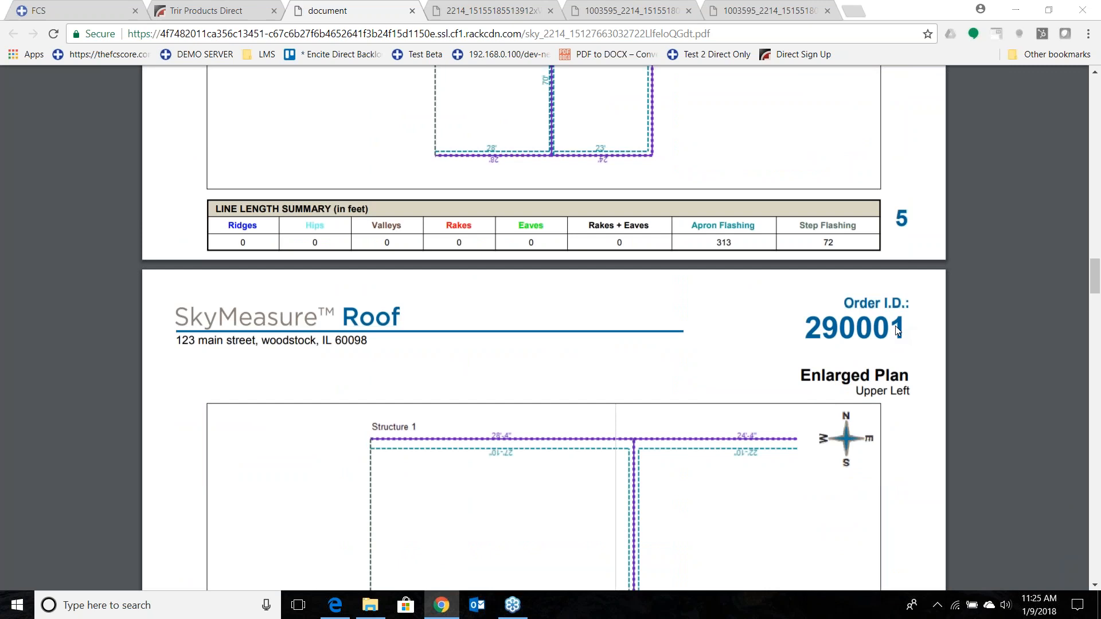
pyautogui.scroll(-1, 897, 506)
pyautogui.scroll(-2, 897, 506)
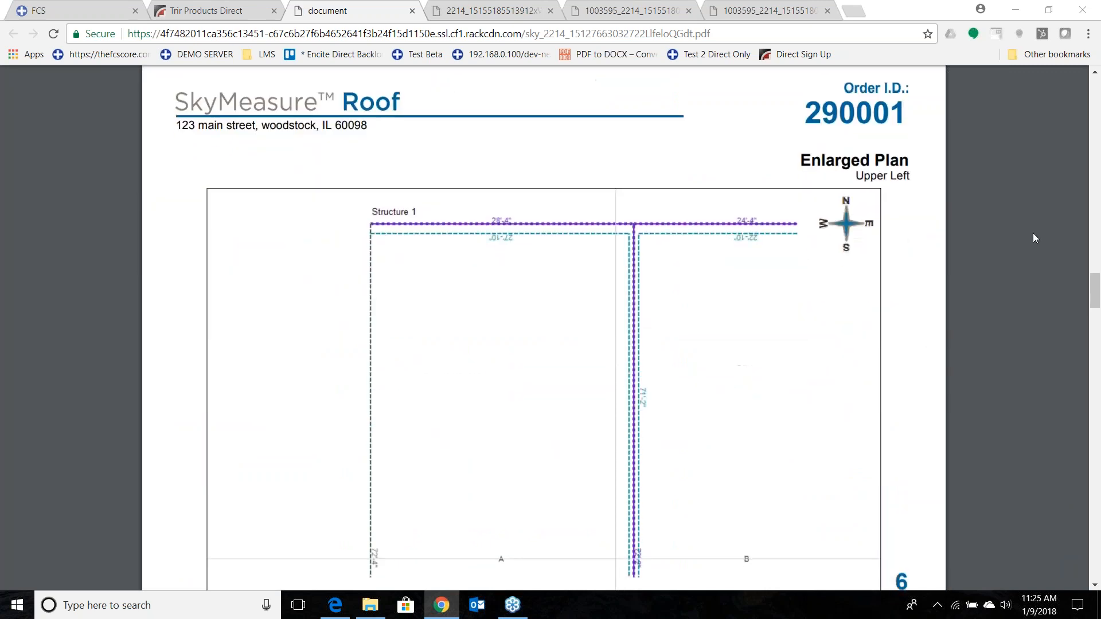